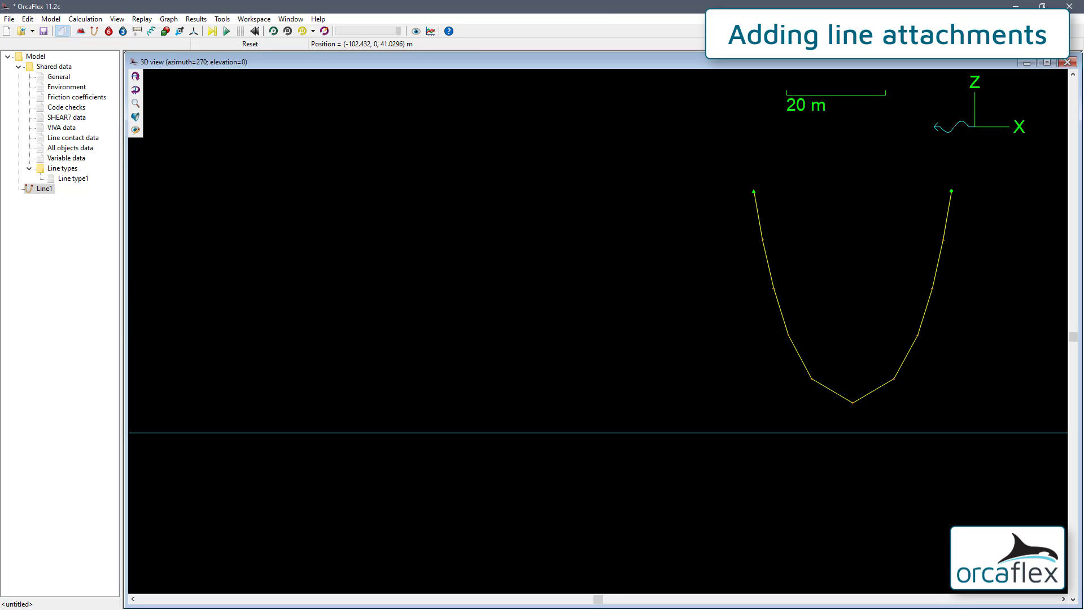
- Open the attachment types data from Line1's line data and add one clump type
{"action": "double_click", "coordinate": [765, 250]}
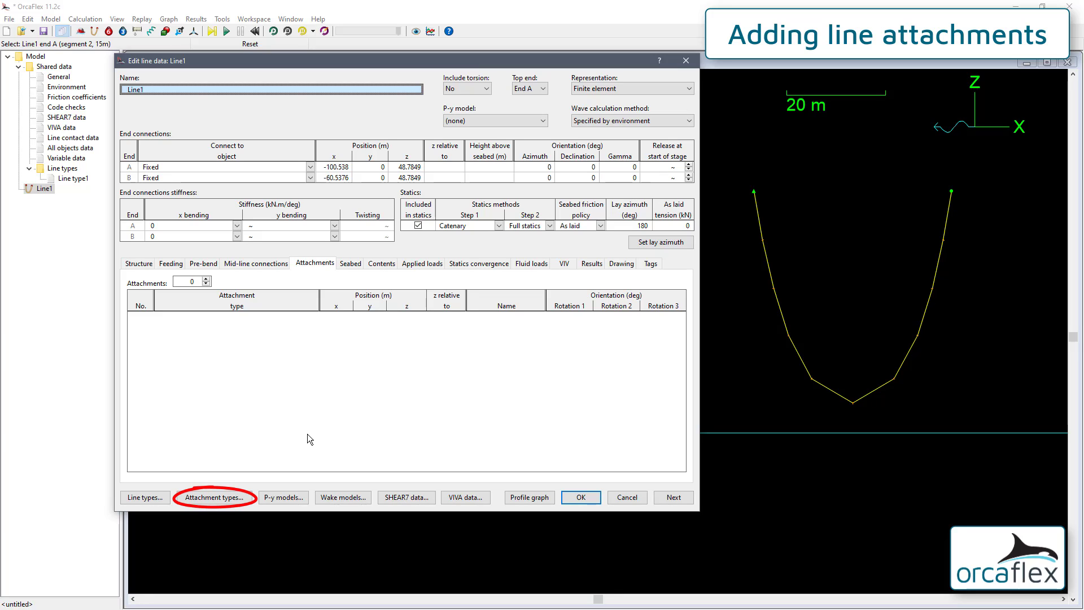
{"action": "left_click", "coordinate": [214, 498]}
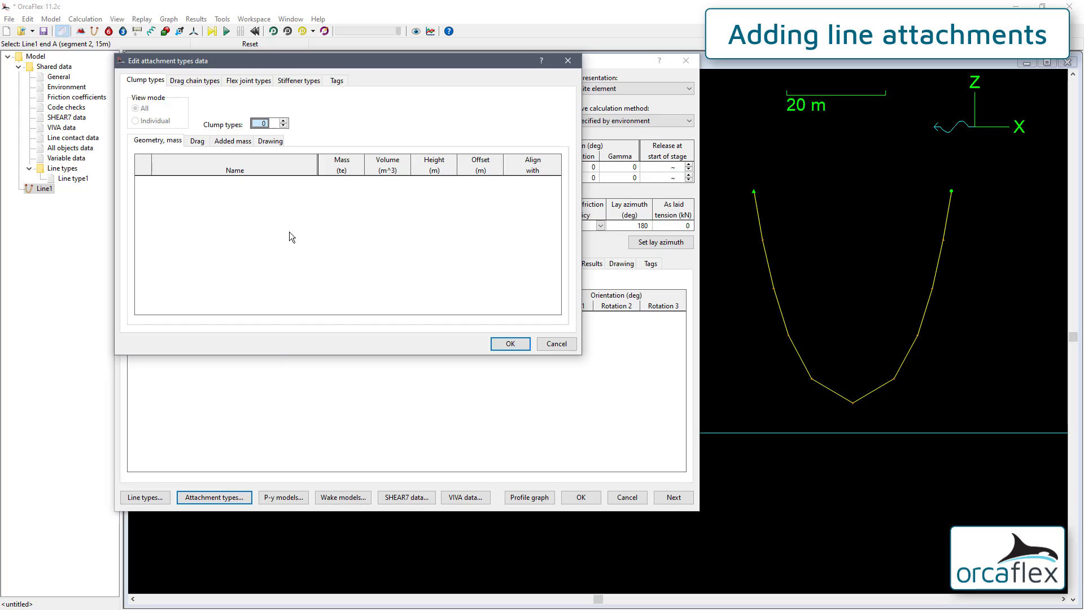
{"action": "left_click", "coordinate": [283, 121]}
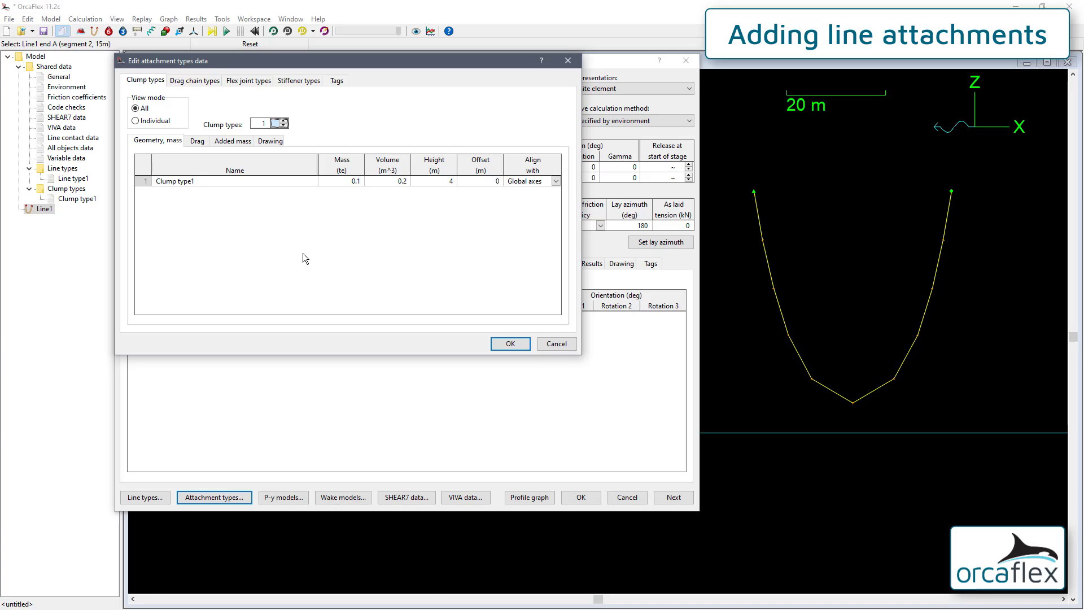
- Review the properties report for Clump type1, including its submerged mass, and close the report
{"action": "right_click", "coordinate": [340, 231]}
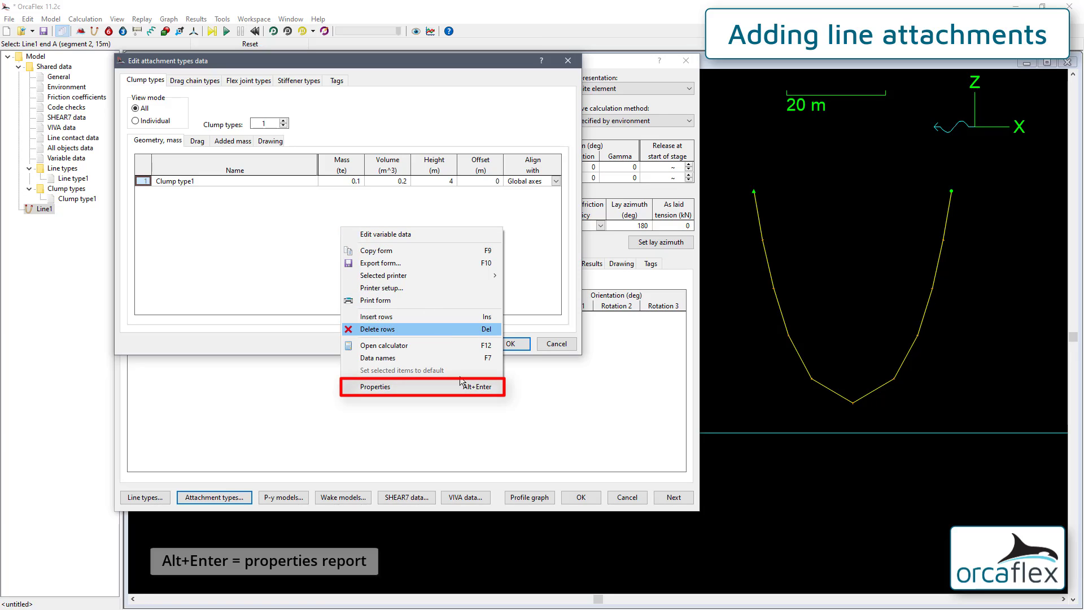
{"action": "left_click", "coordinate": [479, 394]}
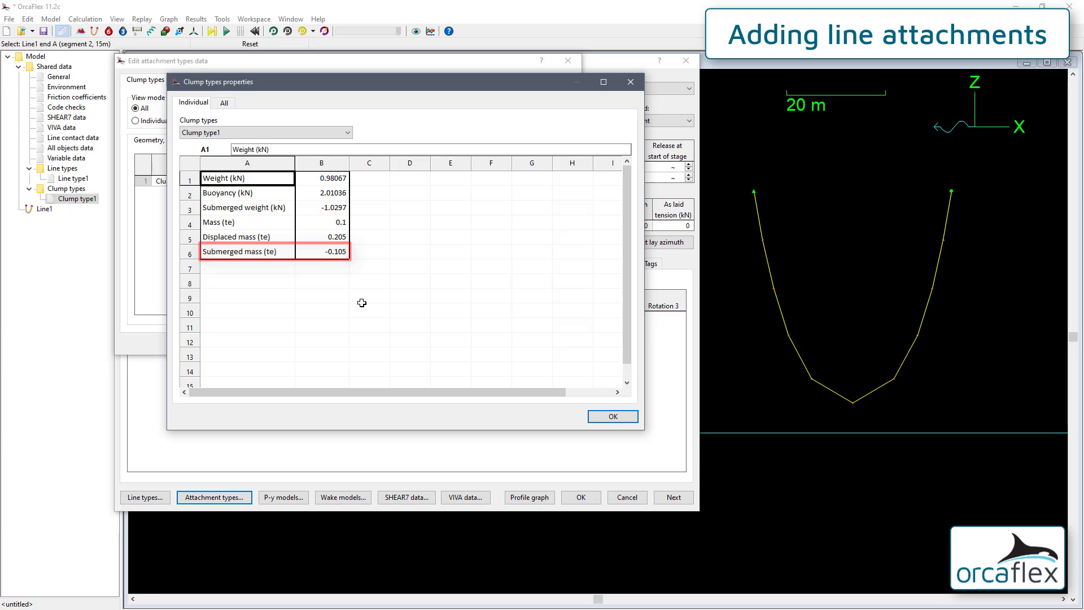
{"action": "left_click", "coordinate": [613, 416]}
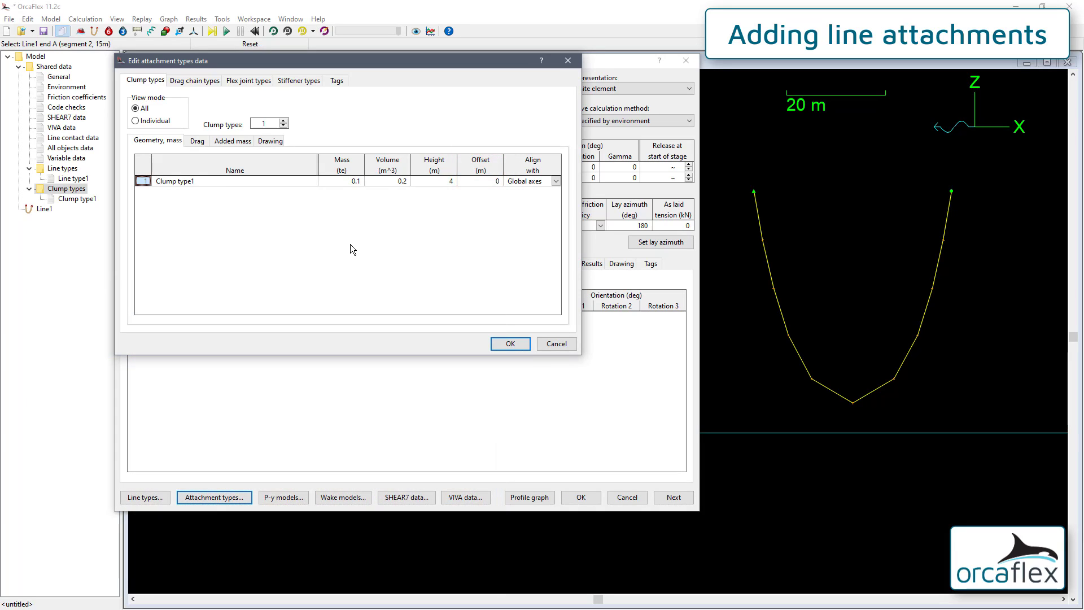
- Align Clump type1 with the line axes and review its drag and added mass data
{"action": "left_click", "coordinate": [556, 180]}
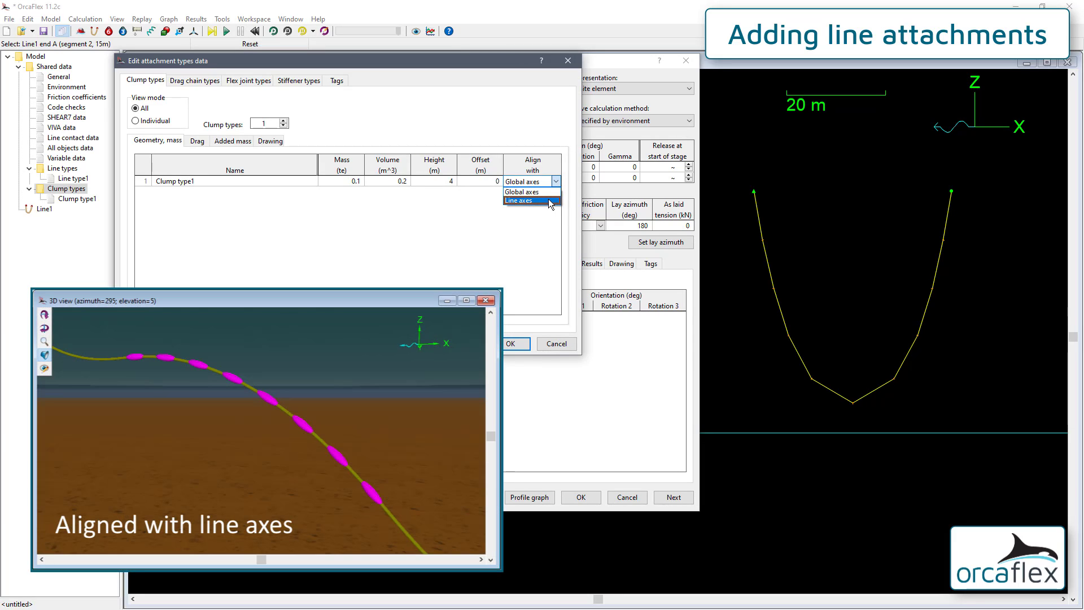
{"action": "left_click", "coordinate": [542, 201]}
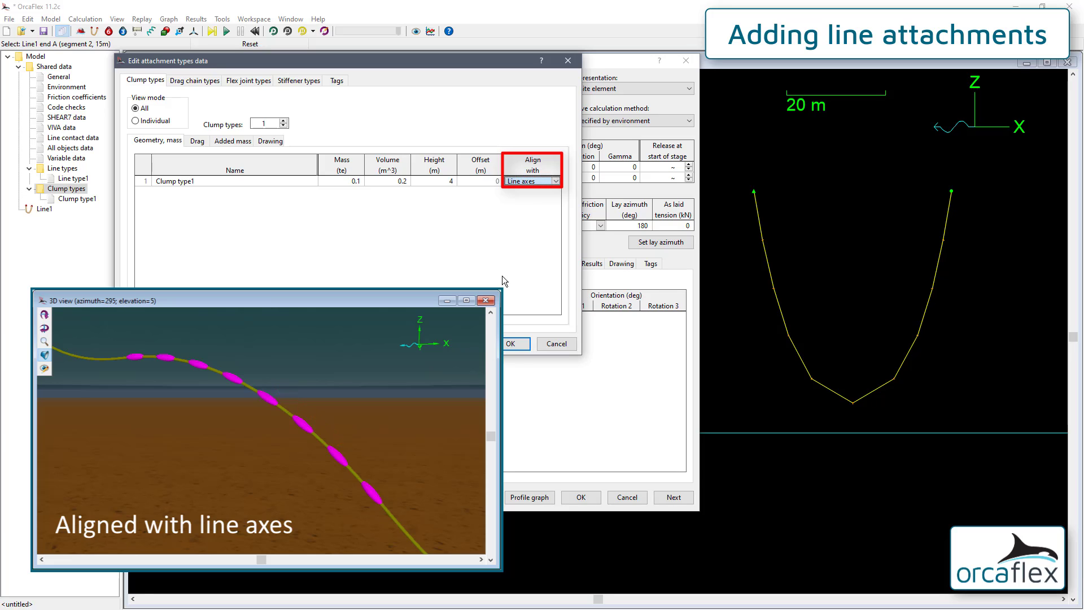
{"action": "left_click", "coordinate": [205, 144]}
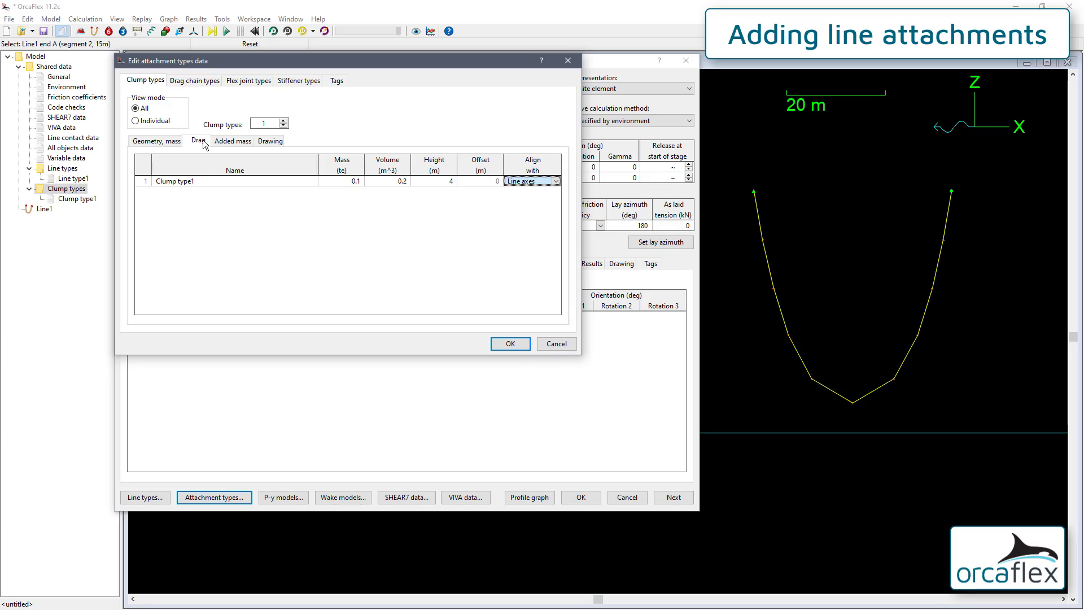
{"action": "left_click", "coordinate": [232, 142]}
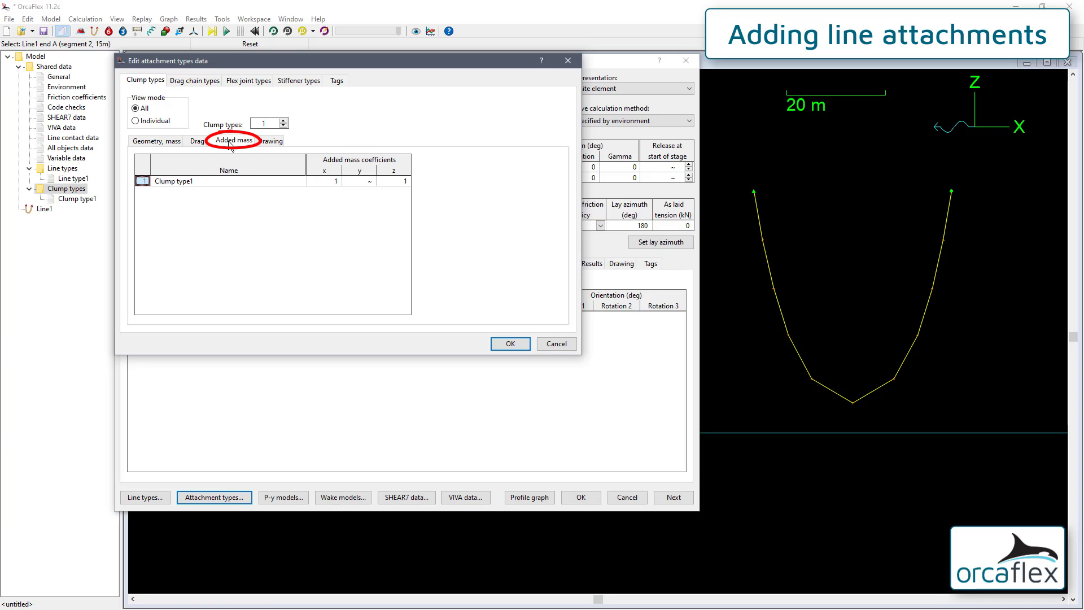
{"action": "left_click", "coordinate": [176, 145]}
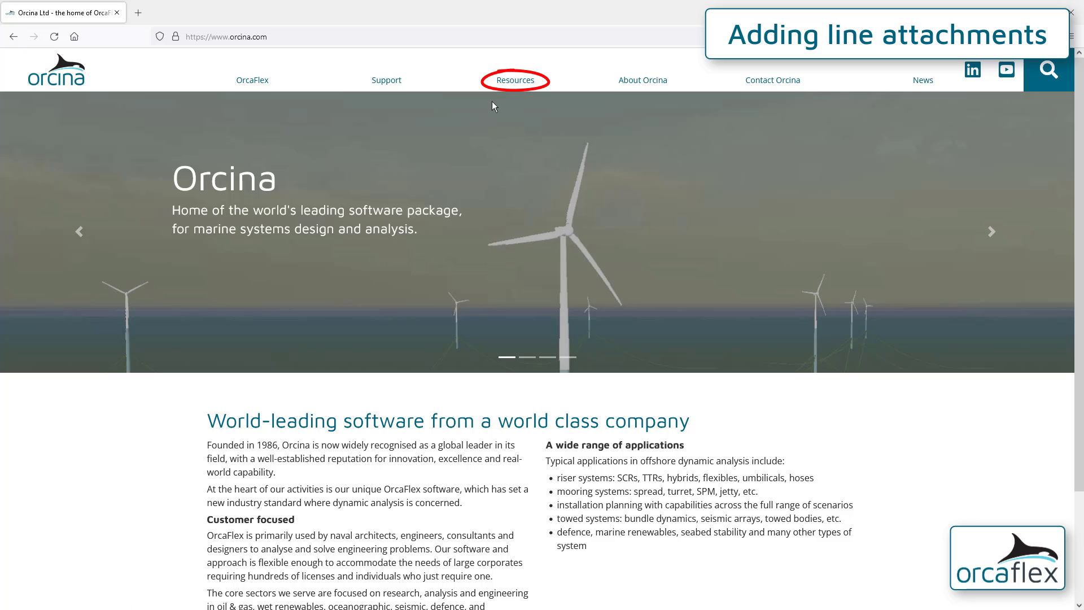
- On the Orcina website, open the OrcaFlex examples page and look through the examples
{"action": "mouse_move", "coordinate": [515, 80]}
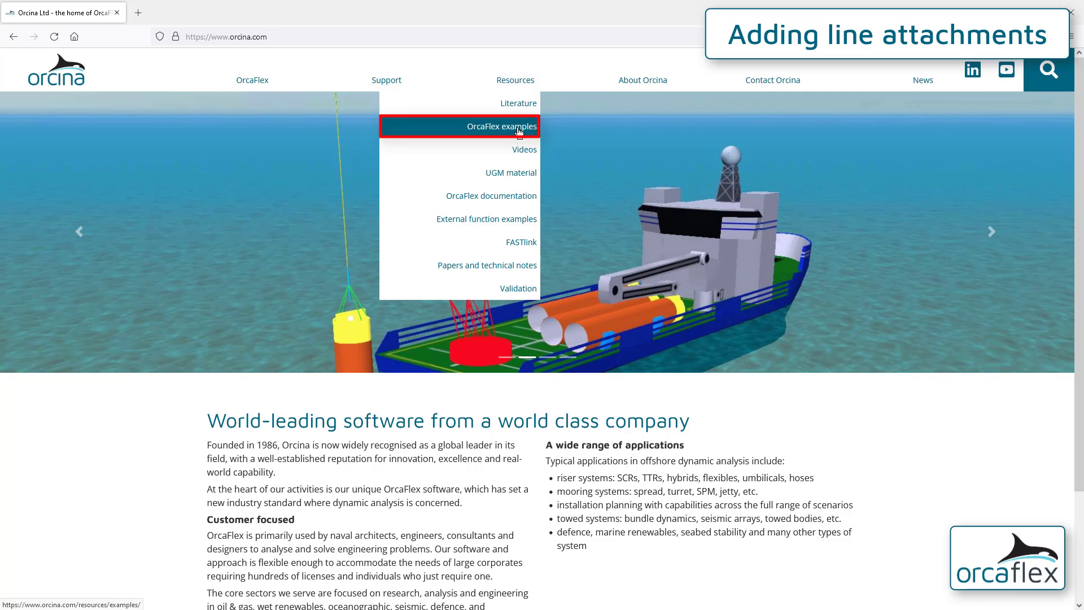
{"action": "left_click", "coordinate": [519, 128]}
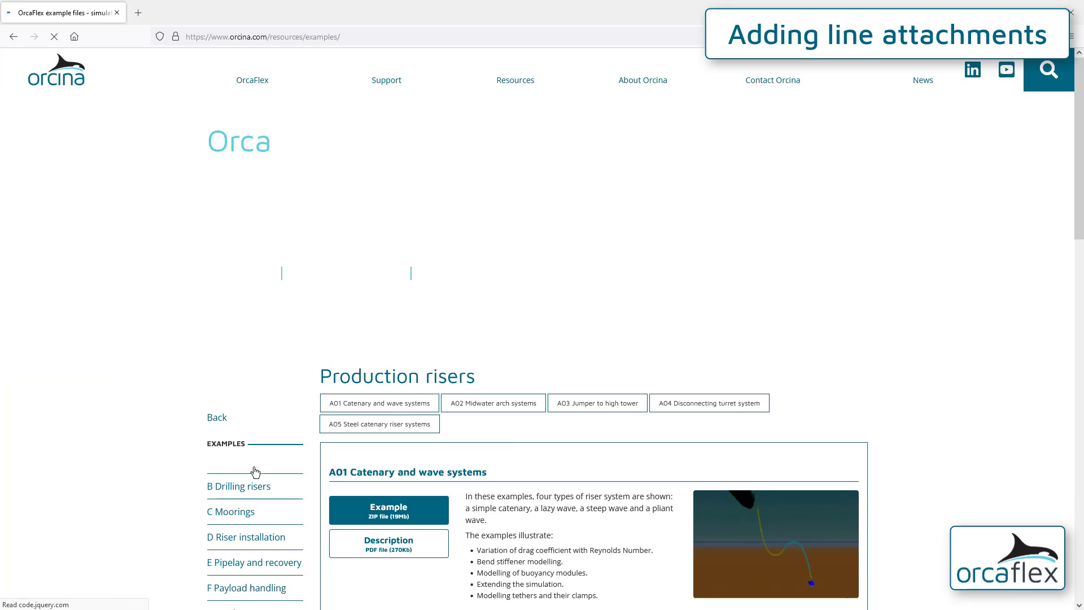
{"action": "scroll", "coordinate": [126, 482], "scroll_direction": "down", "scroll_amount": 2}
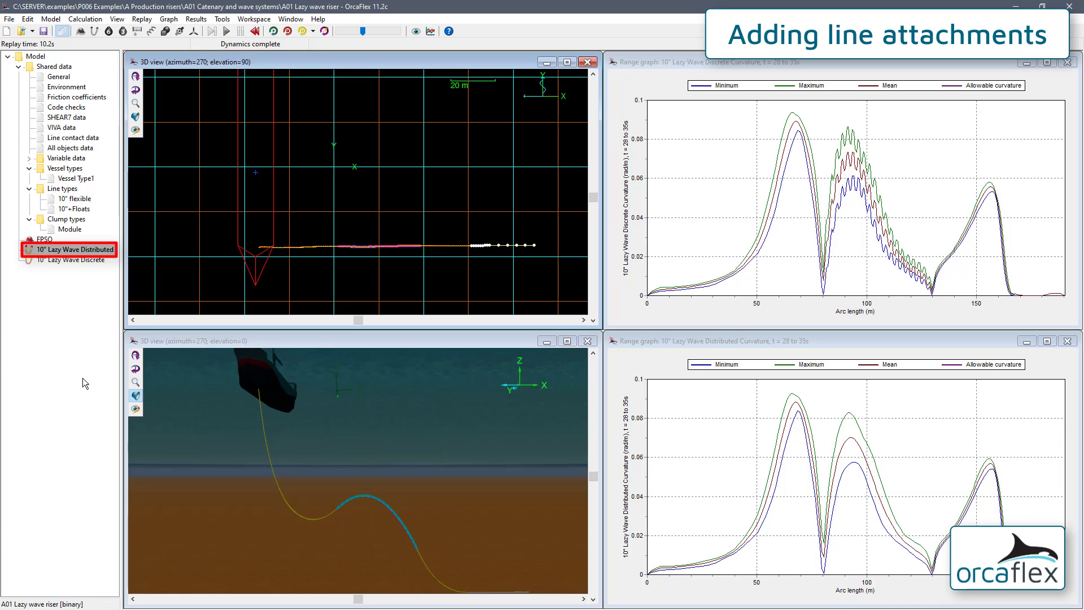
- In the A01 Lazy wave riser model, examine the 10" Lazy Wave Distributed line's structure and the 10"+Floats line type wizard data
{"action": "double_click", "coordinate": [75, 250]}
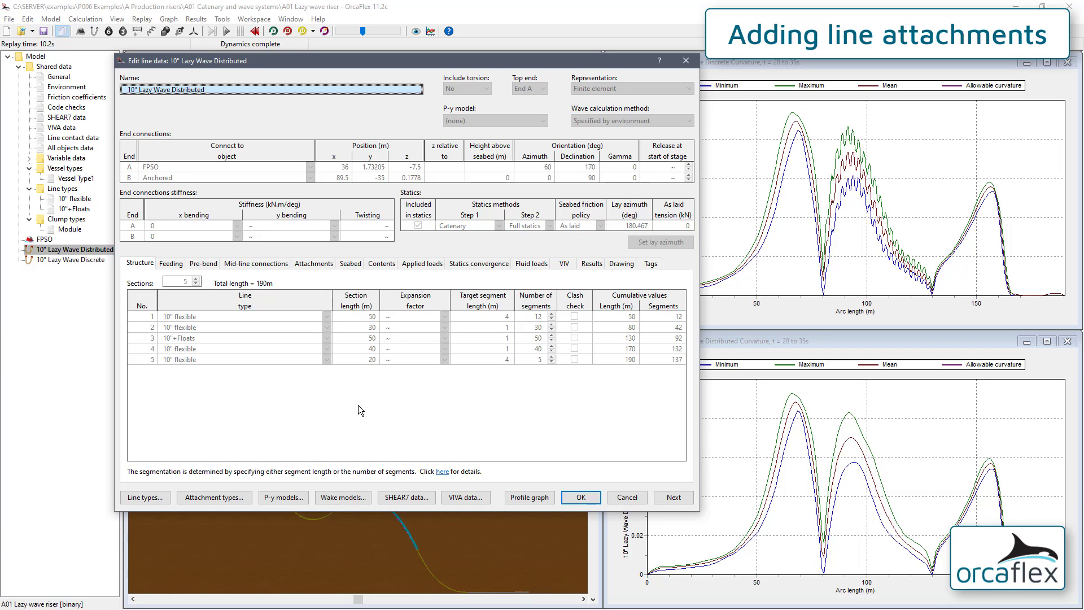
{"action": "left_click", "coordinate": [155, 498]}
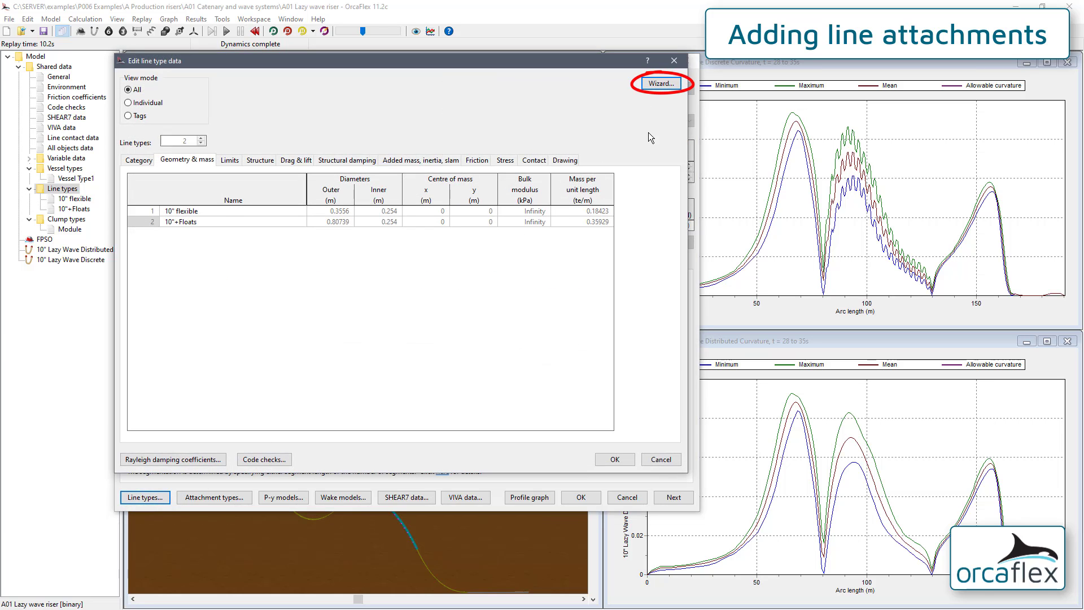
{"action": "left_click", "coordinate": [661, 85]}
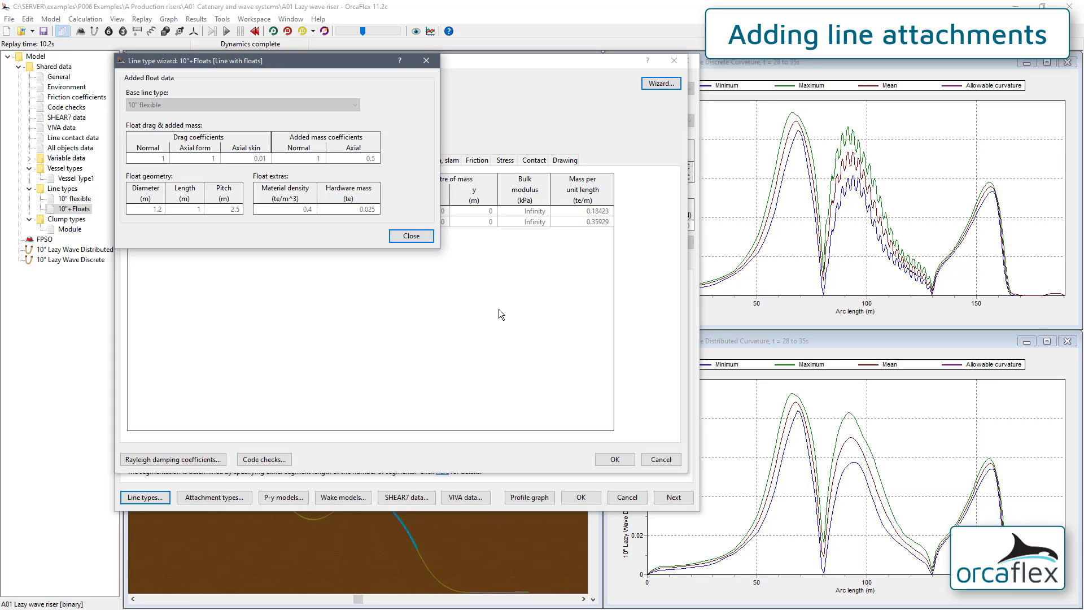
{"action": "left_click", "coordinate": [414, 234]}
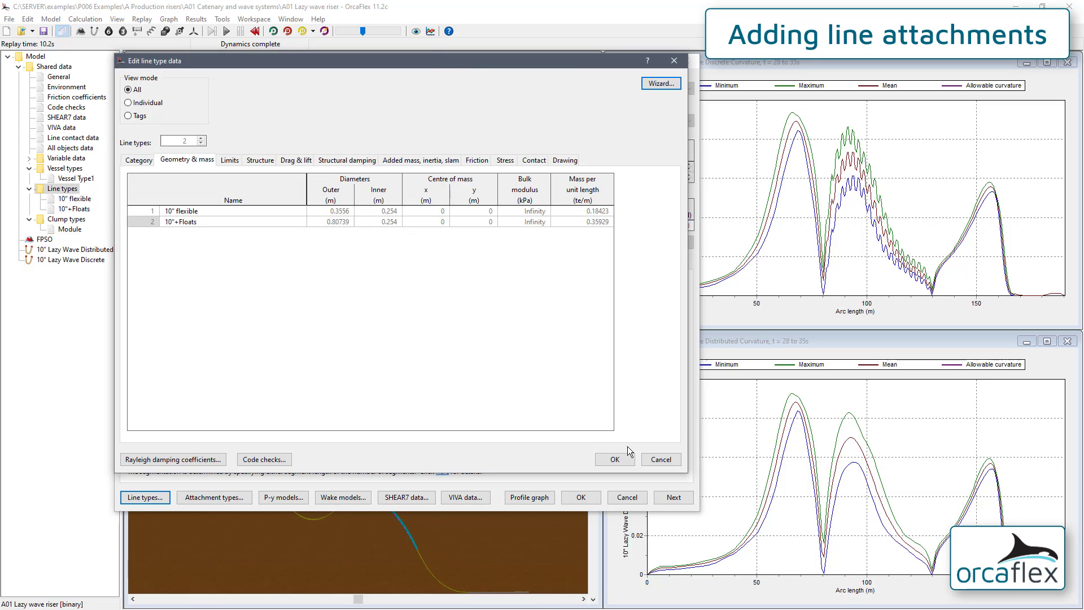
{"action": "left_click", "coordinate": [619, 458]}
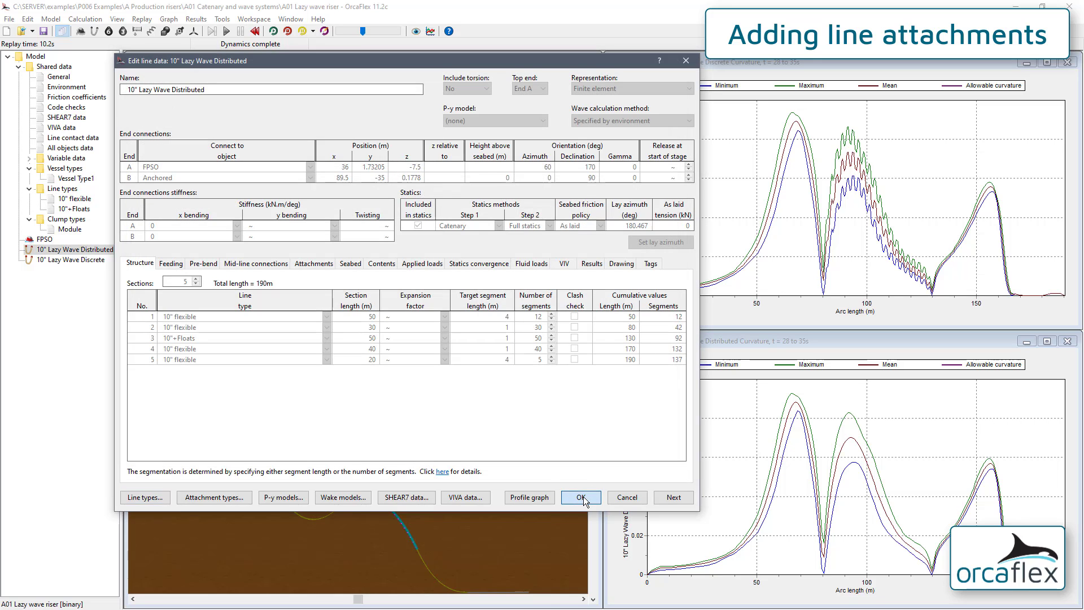
{"action": "left_click", "coordinate": [584, 496]}
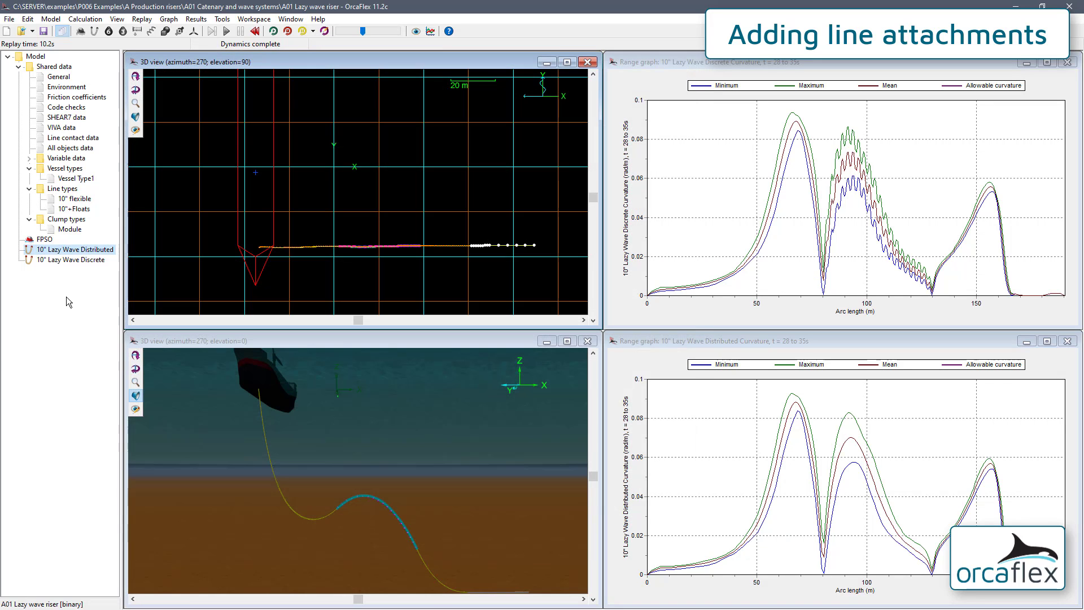
- Examine the 10" Lazy Wave Discrete line's attachments and the properties report of its Module clump type
{"action": "left_click", "coordinate": [61, 260]}
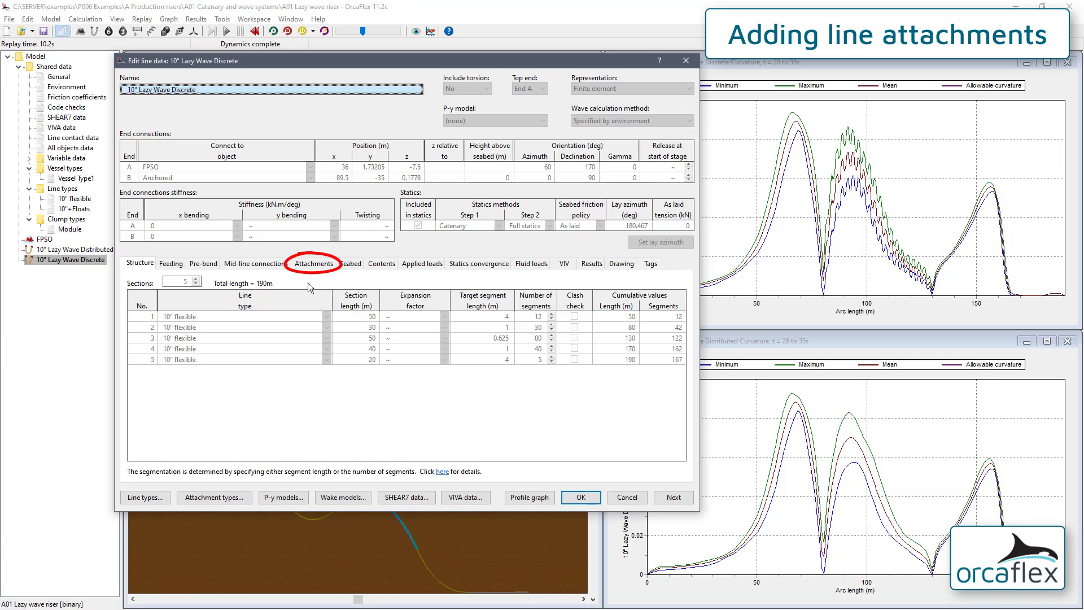
{"action": "left_click", "coordinate": [314, 264]}
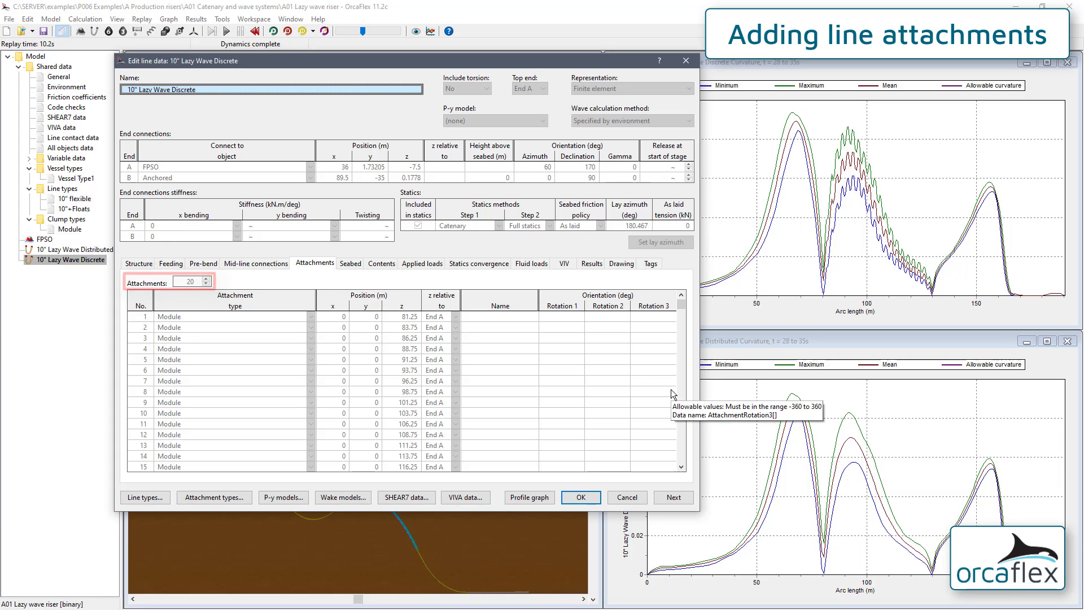
{"action": "left_click", "coordinate": [215, 497]}
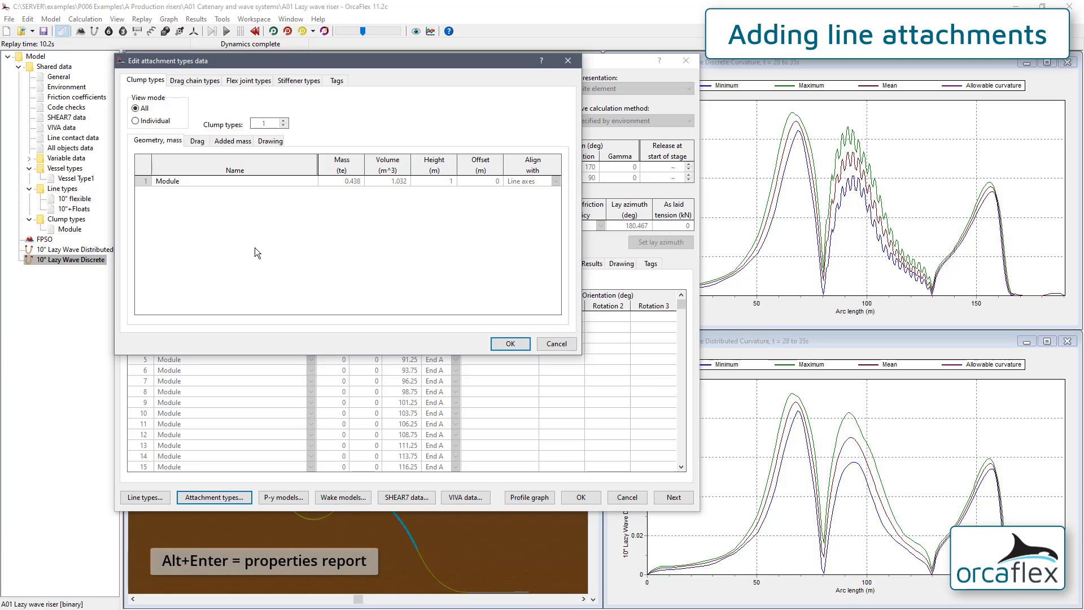
{"action": "right_click", "coordinate": [289, 234]}
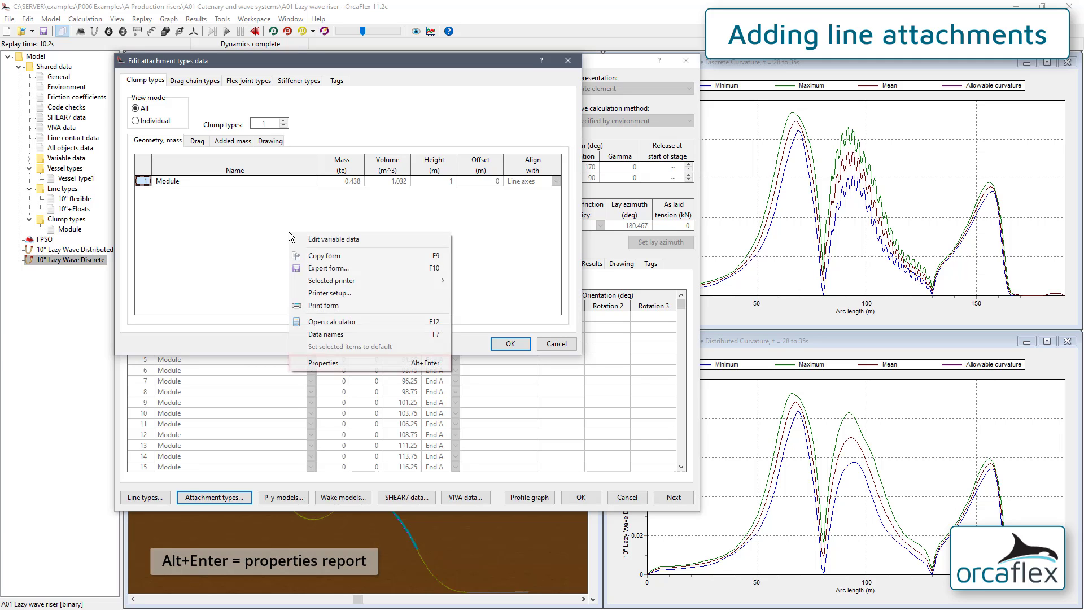
{"action": "left_click", "coordinate": [323, 363]}
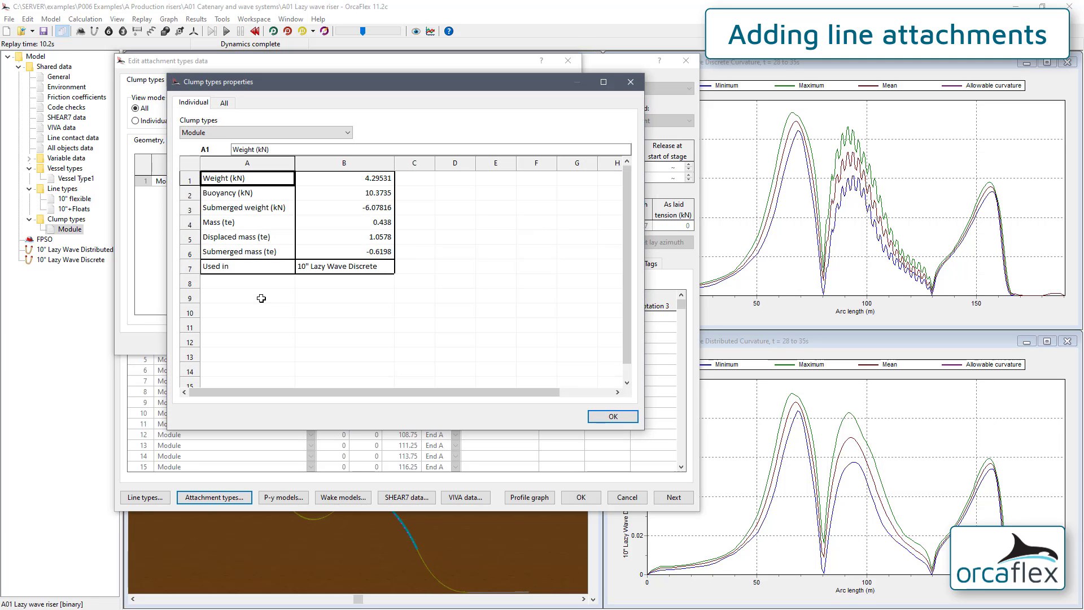
{"action": "left_click", "coordinate": [613, 416]}
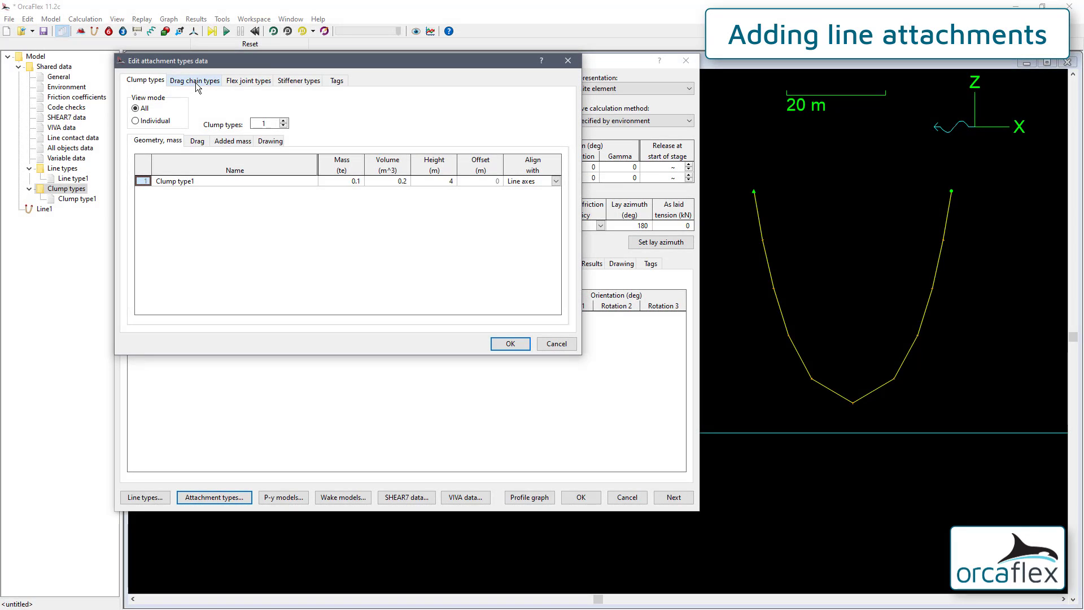
- Back in the untitled model's attachment types data, add one type each for drag chains, flex joints and stiffeners
{"action": "left_click", "coordinate": [197, 82]}
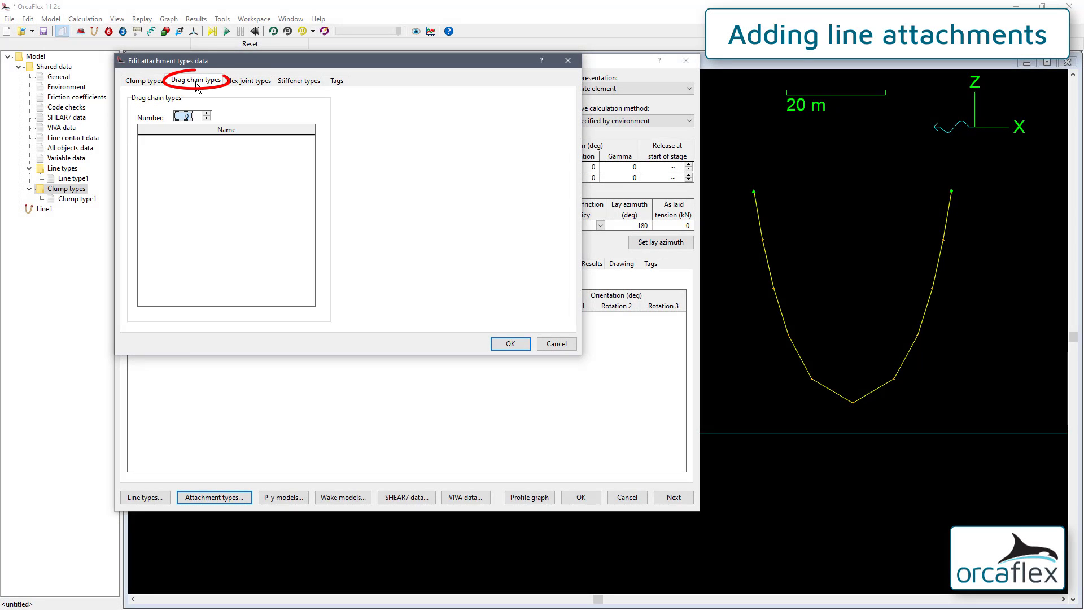
{"action": "left_click", "coordinate": [206, 113]}
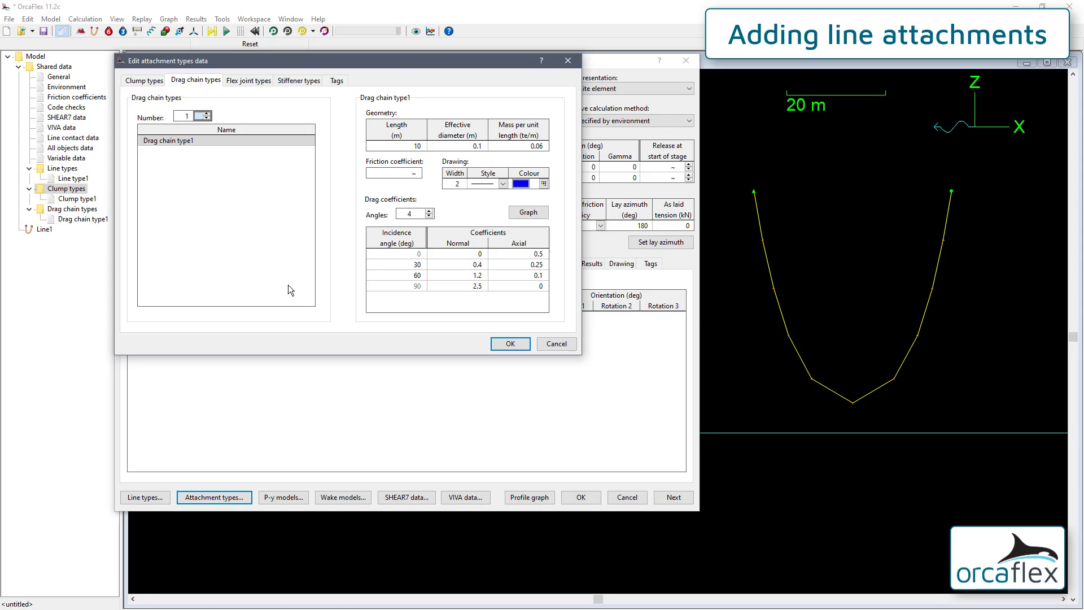
{"action": "left_click", "coordinate": [254, 83]}
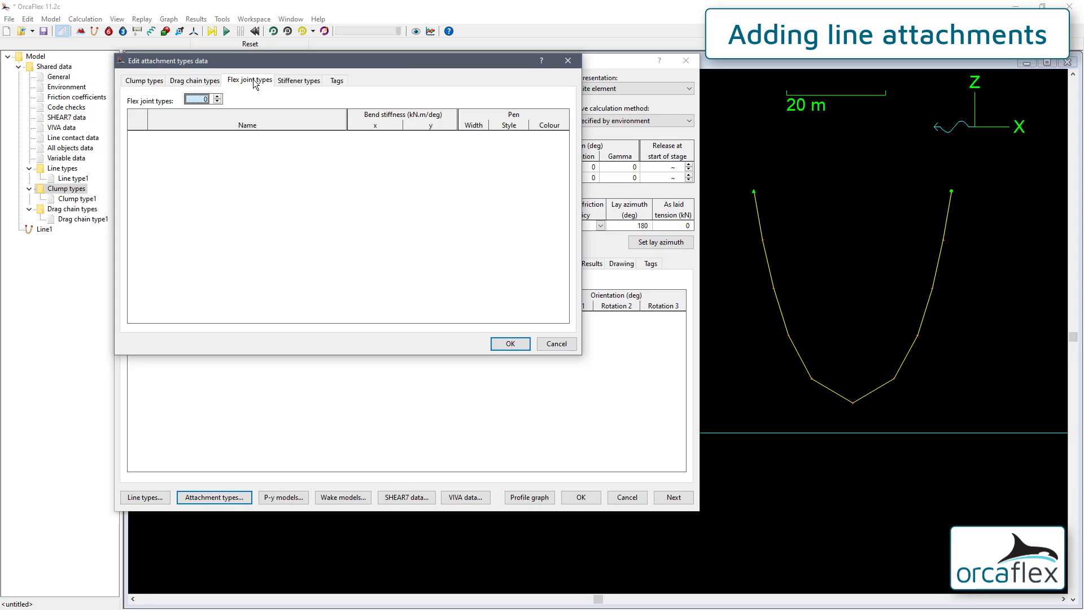
{"action": "left_click", "coordinate": [217, 97]}
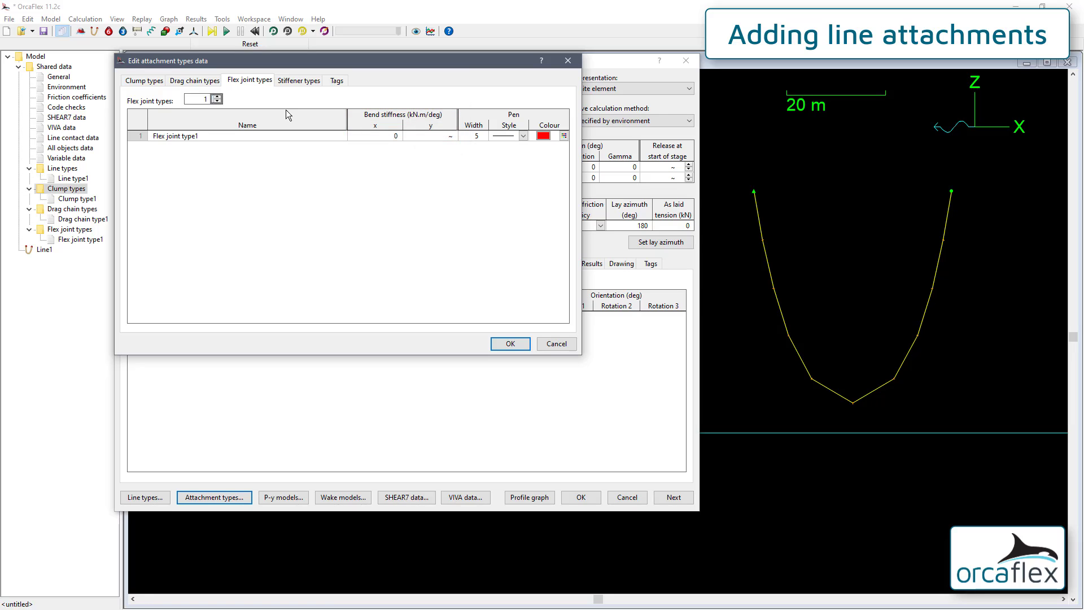
{"action": "left_click", "coordinate": [295, 82]}
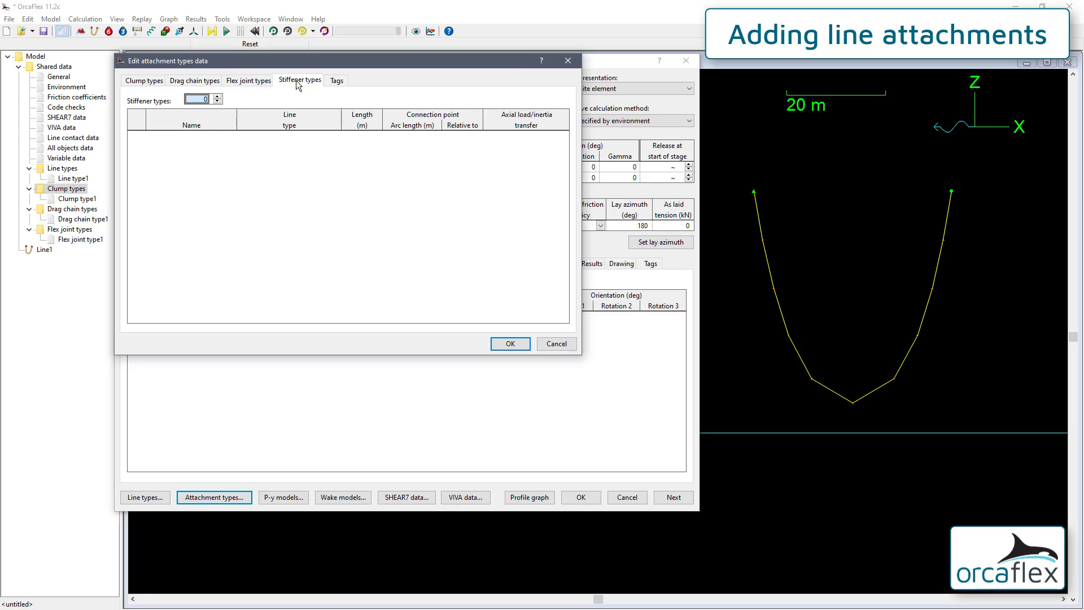
{"action": "left_click", "coordinate": [217, 97]}
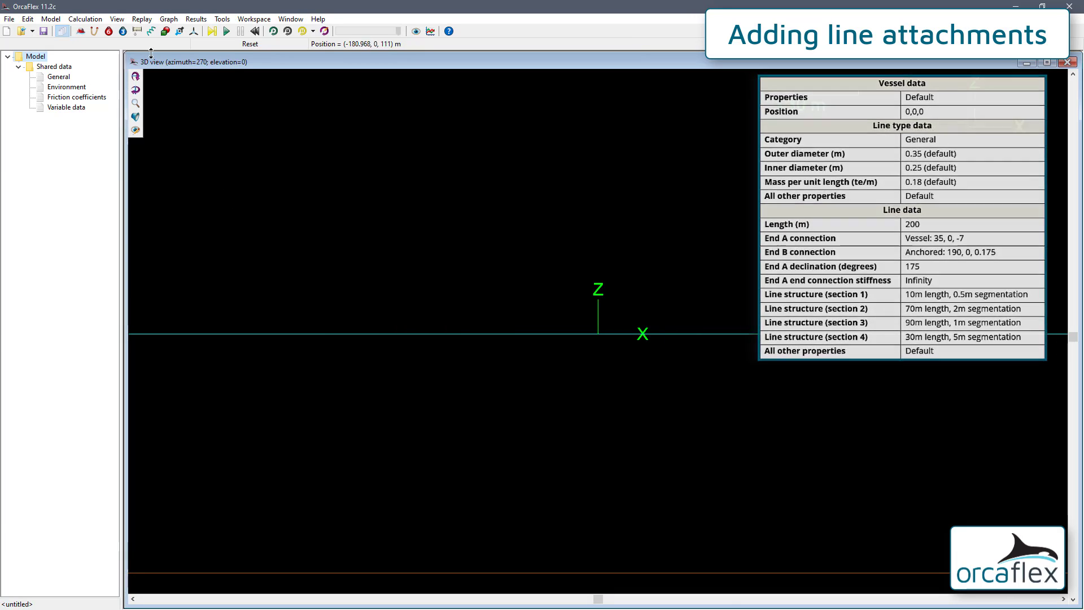
- In the empty model, place a vessel at about x = -28.4 m and a line near its stern
{"action": "left_click", "coordinate": [81, 31]}
{"action": "left_click", "coordinate": [486, 285]}
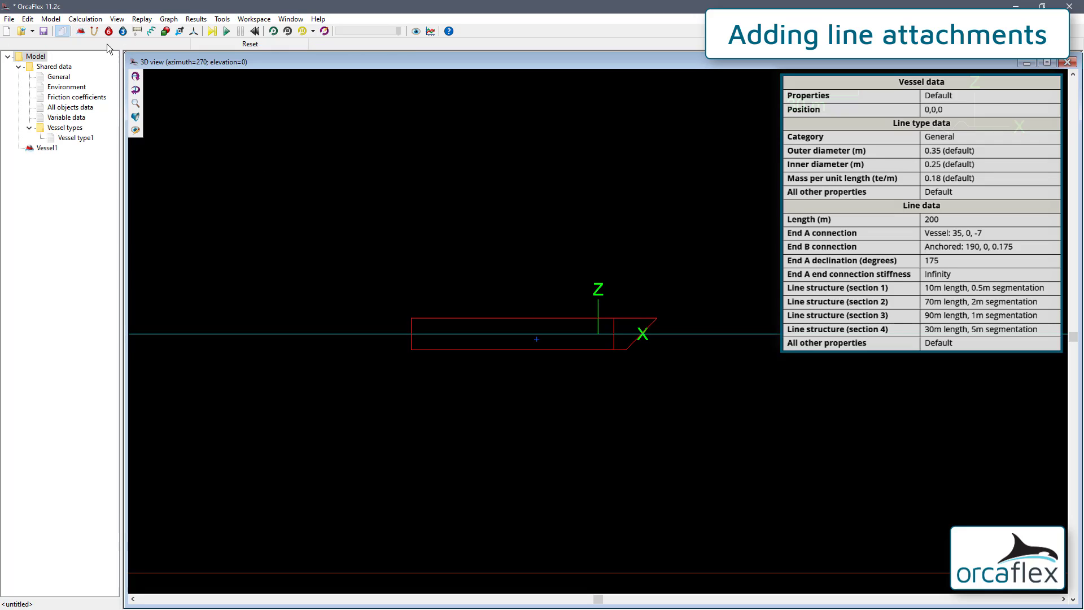
{"action": "left_click", "coordinate": [94, 31]}
{"action": "left_click", "coordinate": [349, 258]}
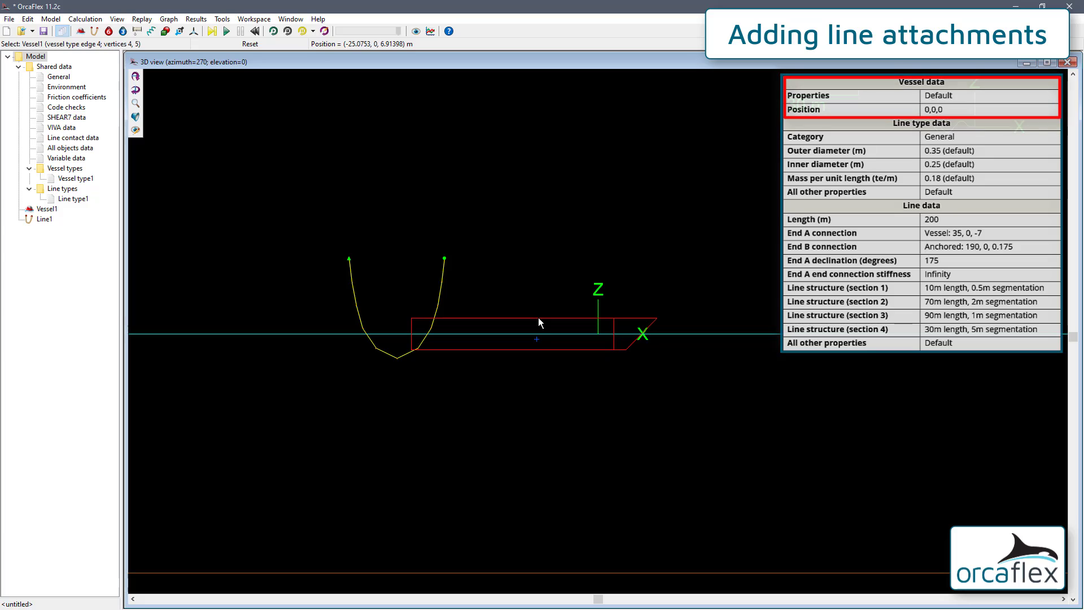
- Set the vessel's initial x position to 0 m
{"action": "left_click", "coordinate": [533, 320]}
{"action": "double_click", "coordinate": [533, 321]}
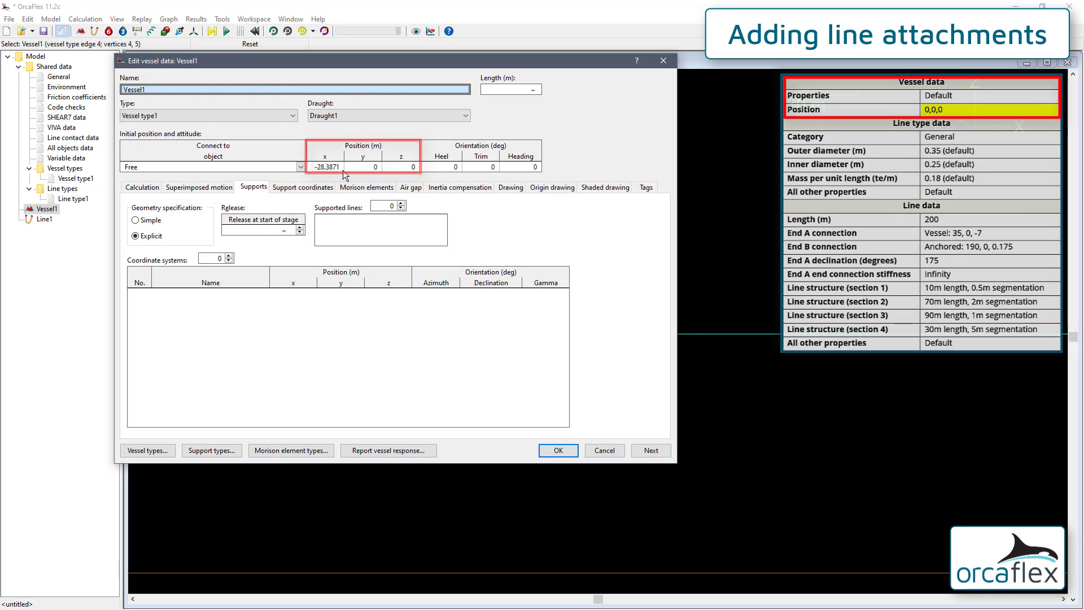
{"action": "left_click", "coordinate": [336, 165]}
{"action": "type", "text": "0"}
{"action": "key", "text": "Return"}
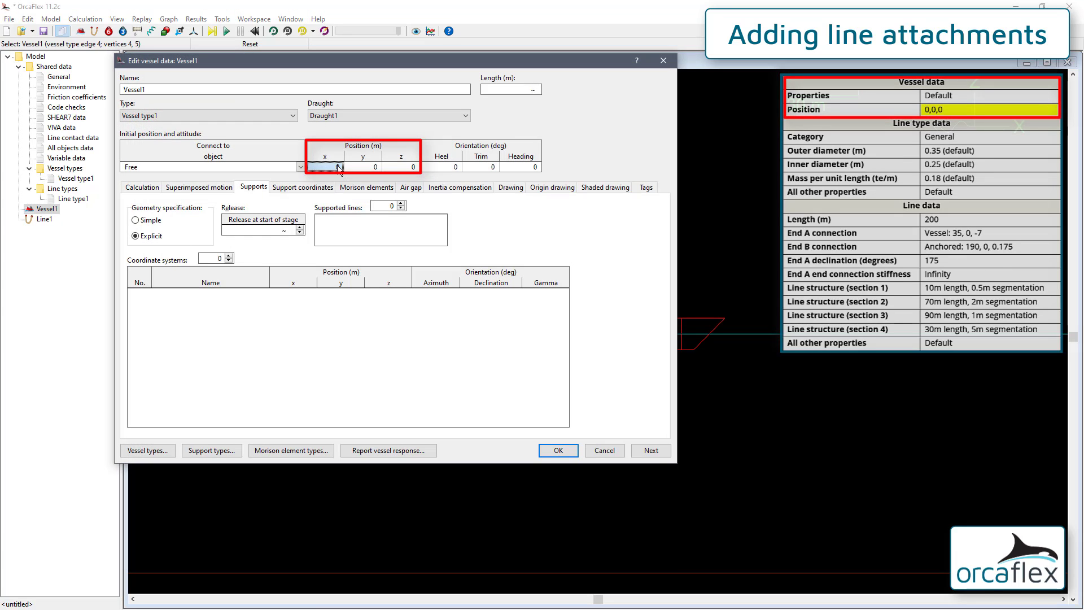
{"action": "key", "text": "Return"}
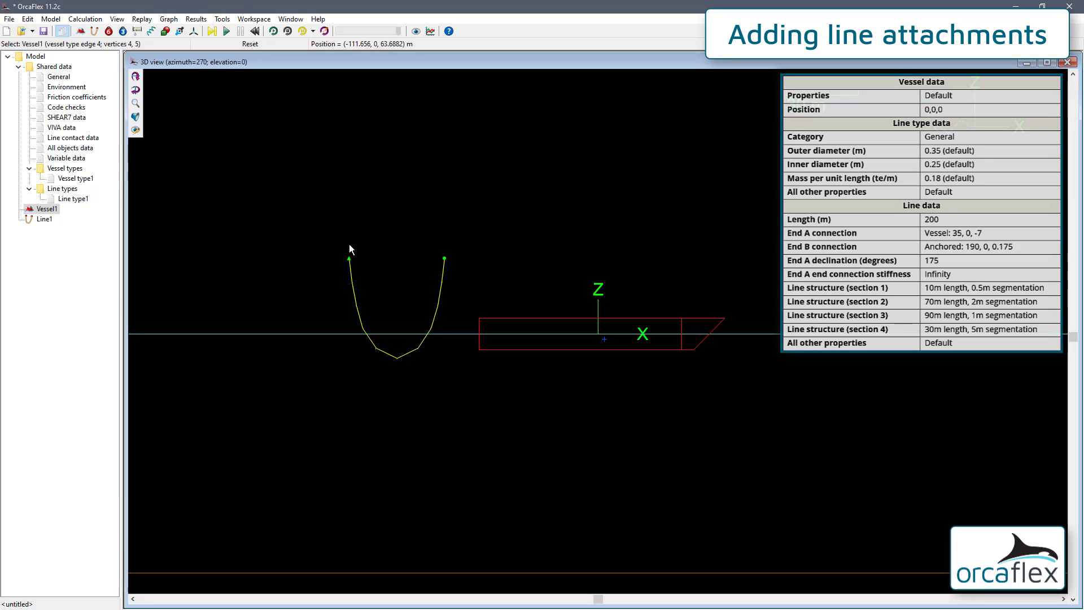
- In the line's data, set the length of its single section to 200 m
{"action": "double_click", "coordinate": [437, 317]}
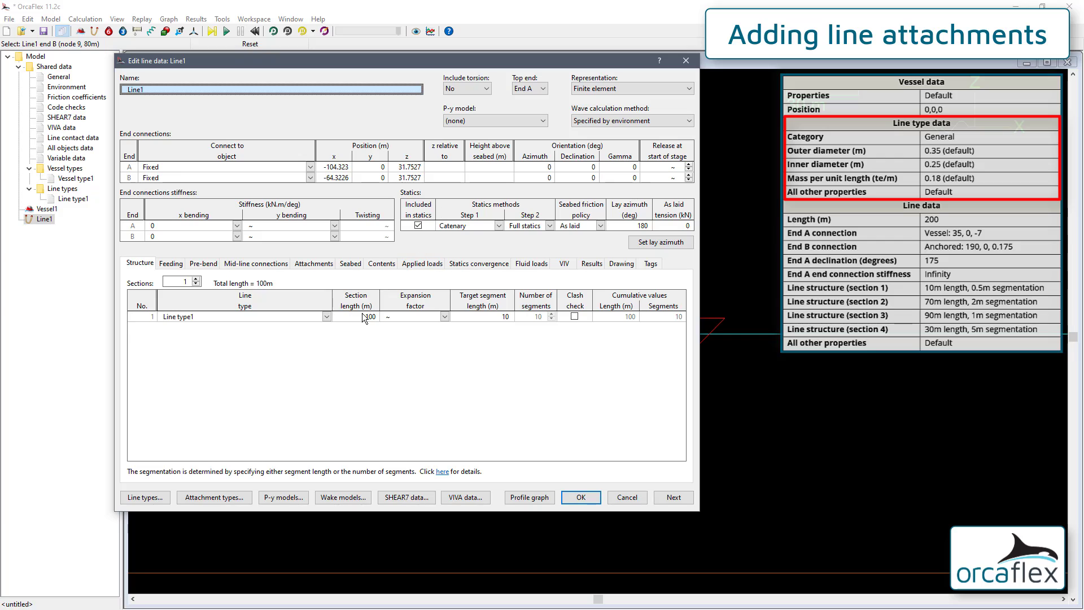
{"action": "left_click", "coordinate": [364, 316]}
{"action": "type", "text": "200"}
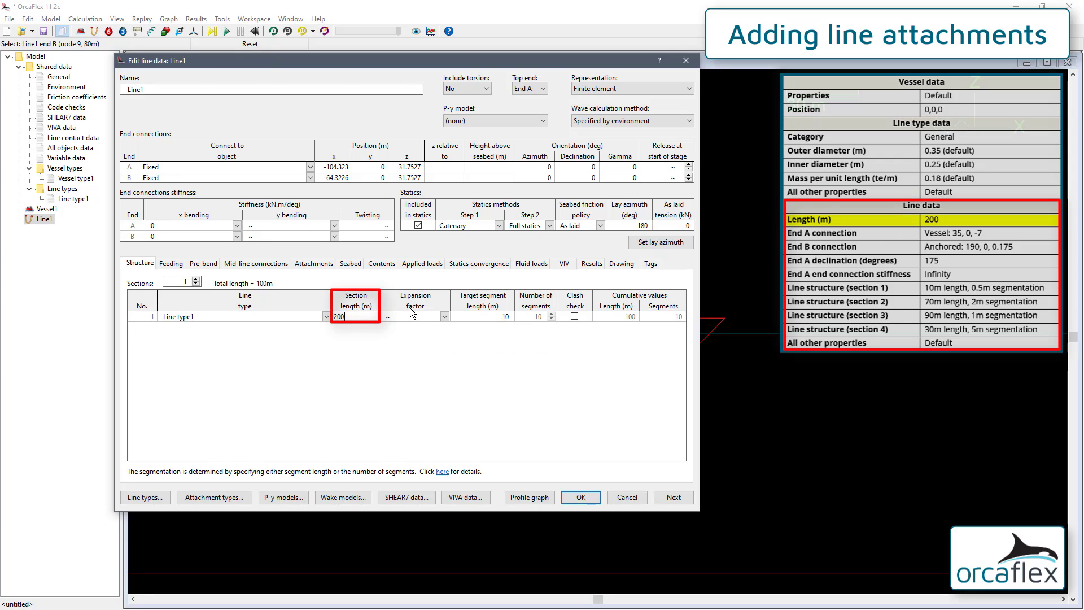
{"action": "key", "text": "Return"}
- Connect the line's end A to Vessel1 at x = 35 m and z = -7 m
{"action": "left_click", "coordinate": [310, 167]}
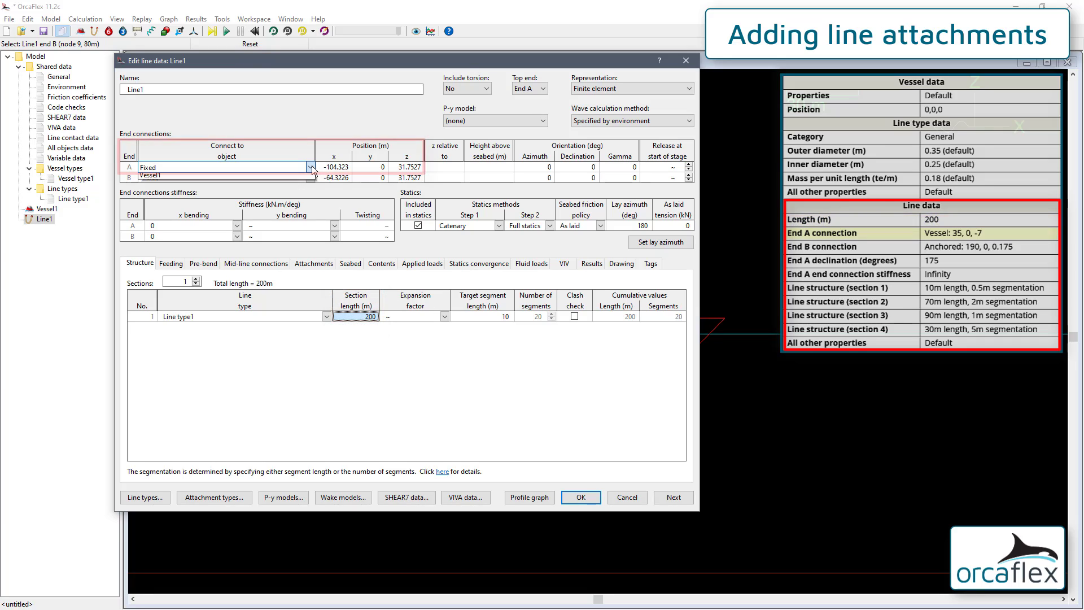
{"action": "left_click", "coordinate": [226, 203]}
{"action": "left_click", "coordinate": [339, 168]}
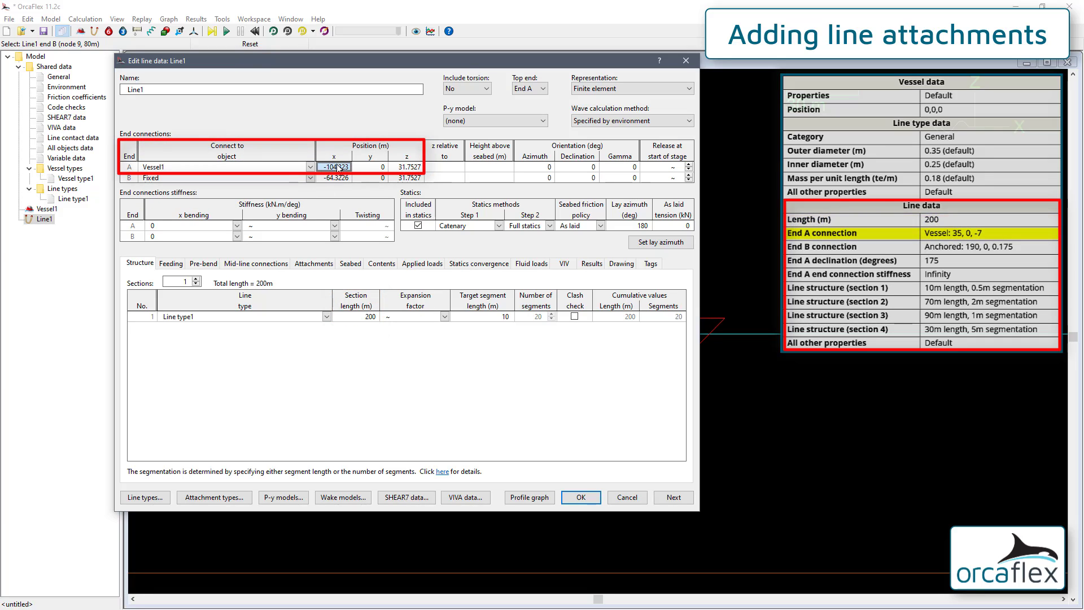
{"action": "type", "text": "35"}
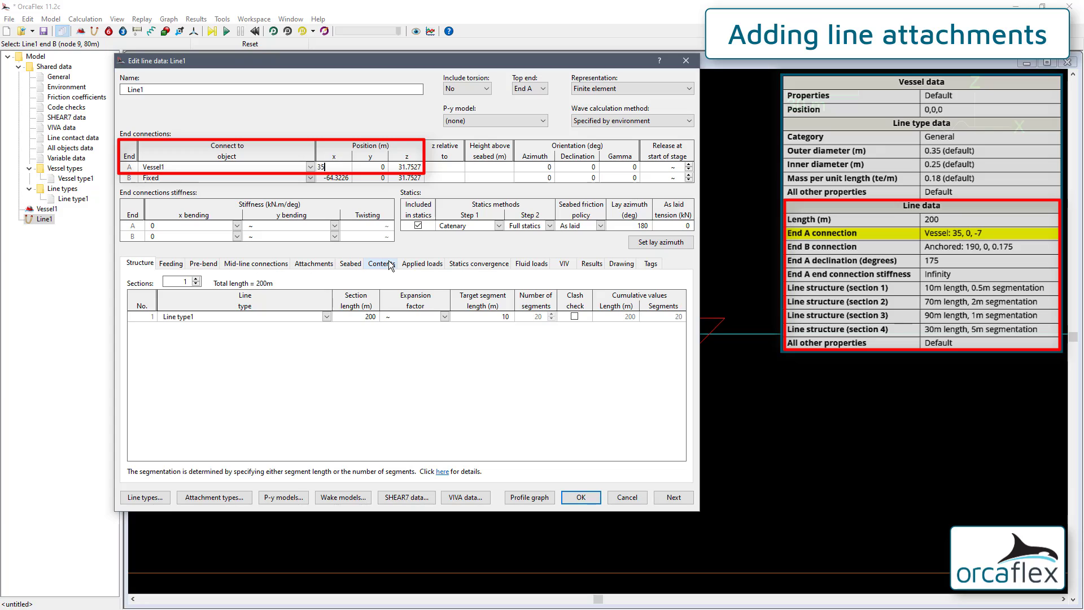
{"action": "key", "text": "Tab"}
{"action": "key", "text": "Tab"}
{"action": "type", "text": "-7"}
{"action": "key", "text": "Return"}
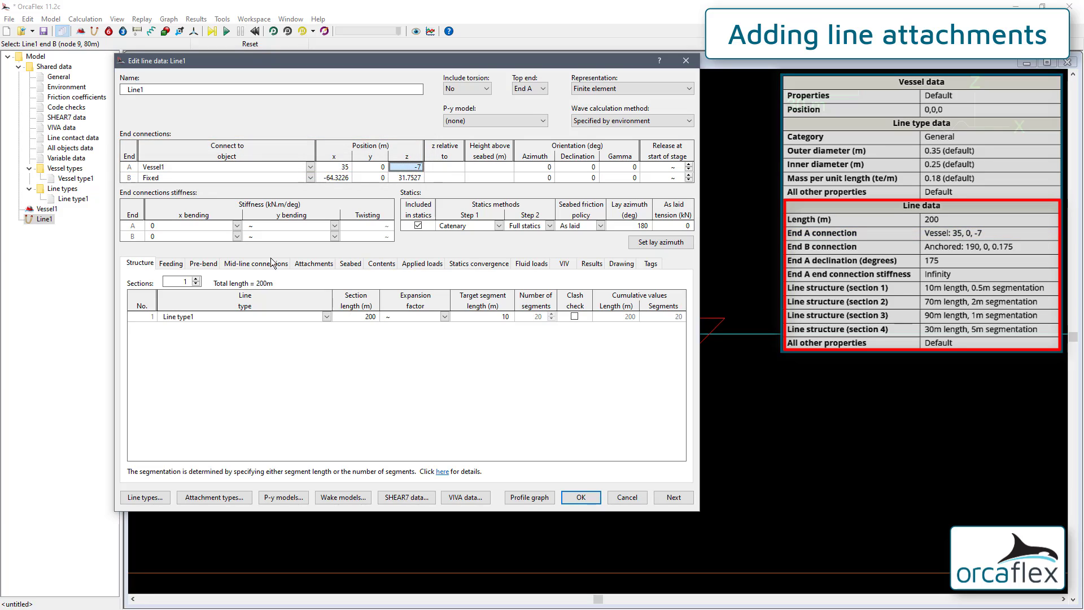
- Make the line's end B anchored at x = 190 m with a height above seabed of 0 m
{"action": "left_click", "coordinate": [310, 178]}
{"action": "left_click", "coordinate": [282, 206]}
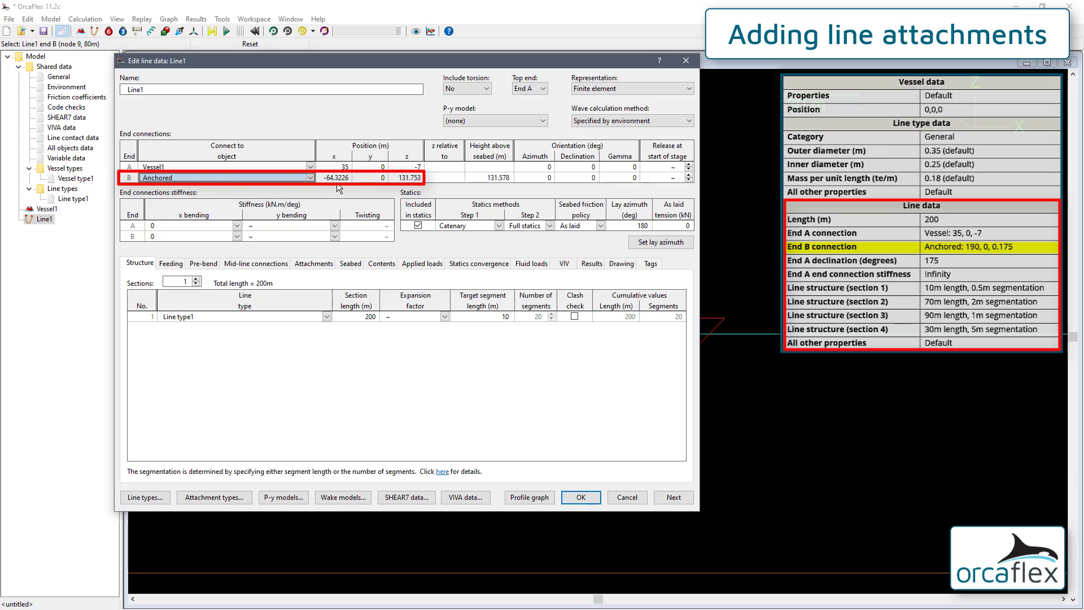
{"action": "left_click", "coordinate": [337, 178]}
{"action": "type", "text": "190"}
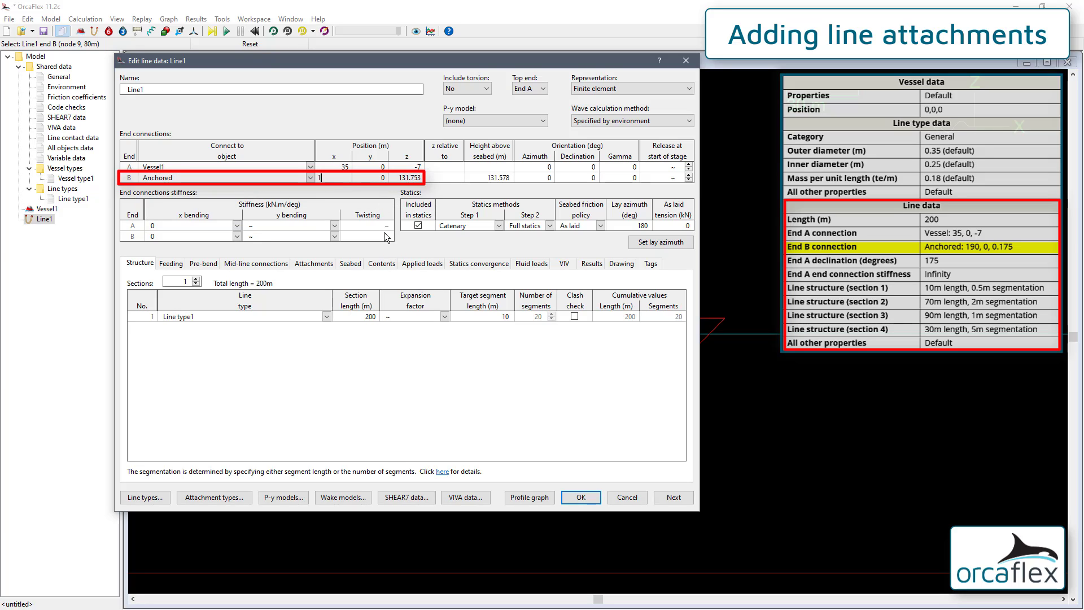
{"action": "key", "text": "Return"}
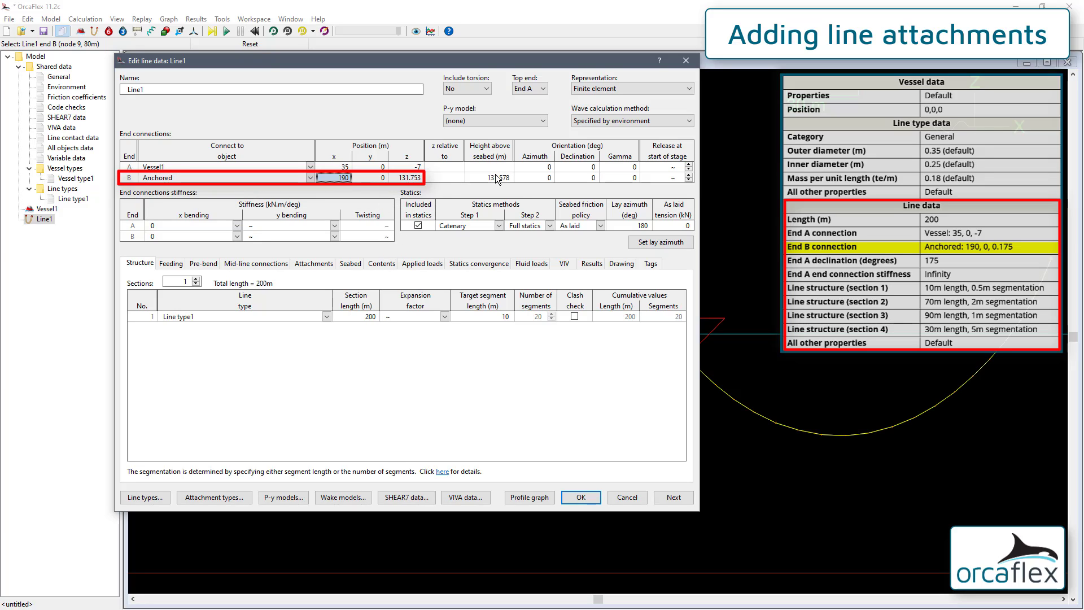
{"action": "mouse_move", "coordinate": [500, 177]}
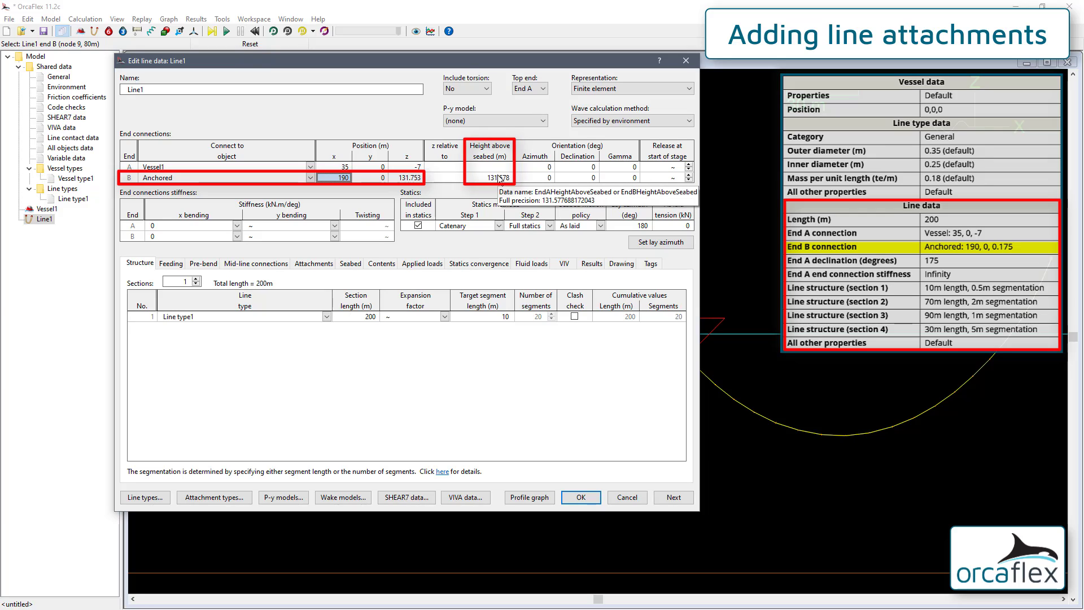
{"action": "left_click", "coordinate": [498, 178]}
{"action": "type", "text": "0"}
{"action": "key", "text": "Return"}
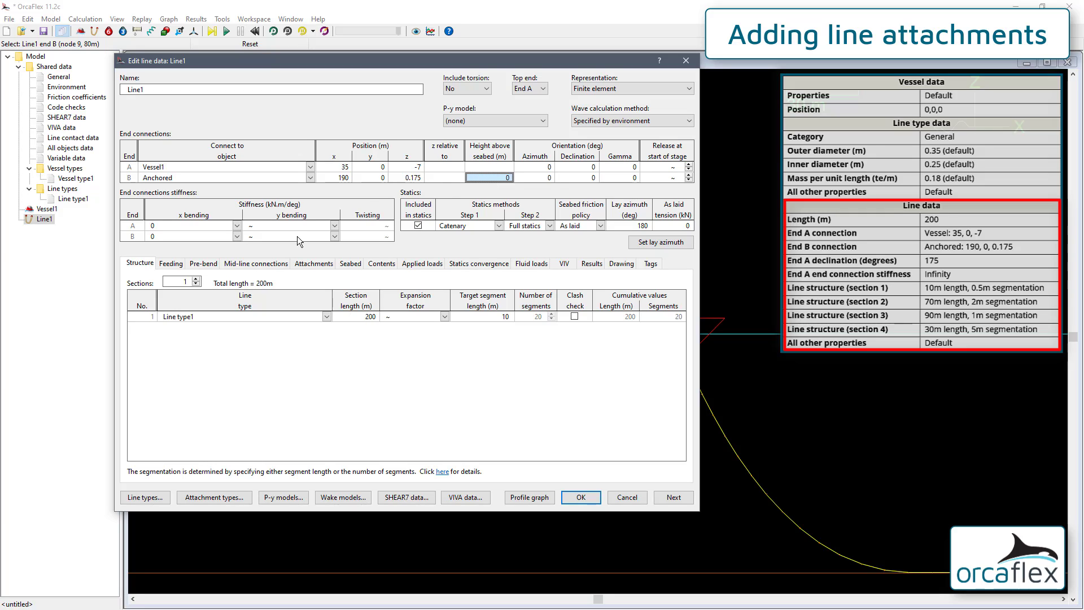
- Give the line's end A a declination of 175 degrees and an x bending connection stiffness of Infinity
{"action": "left_click", "coordinate": [584, 170]}
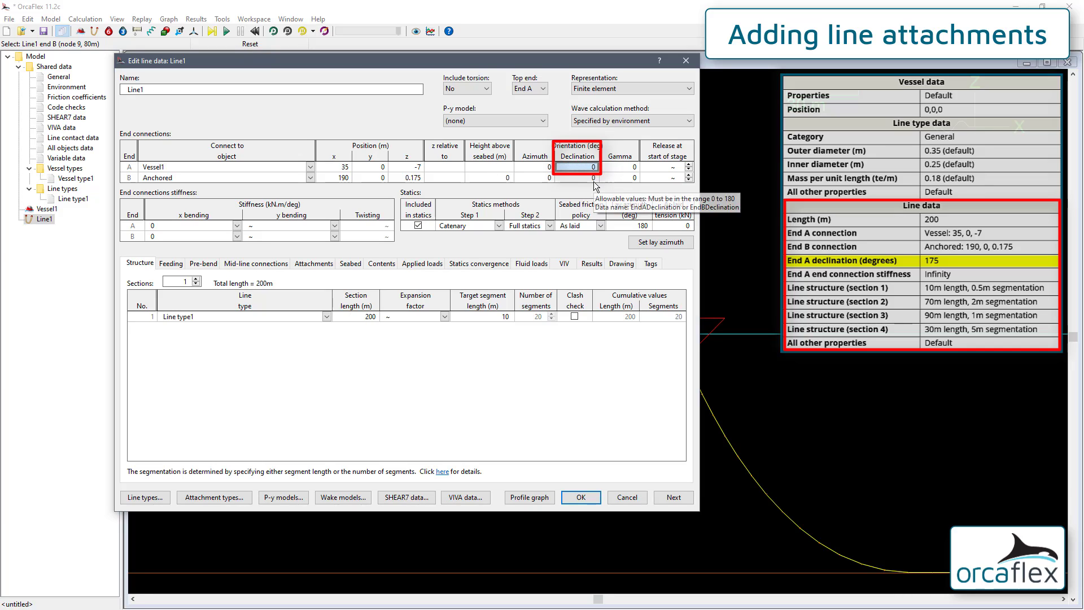
{"action": "type", "text": "175"}
{"action": "key", "text": "Return"}
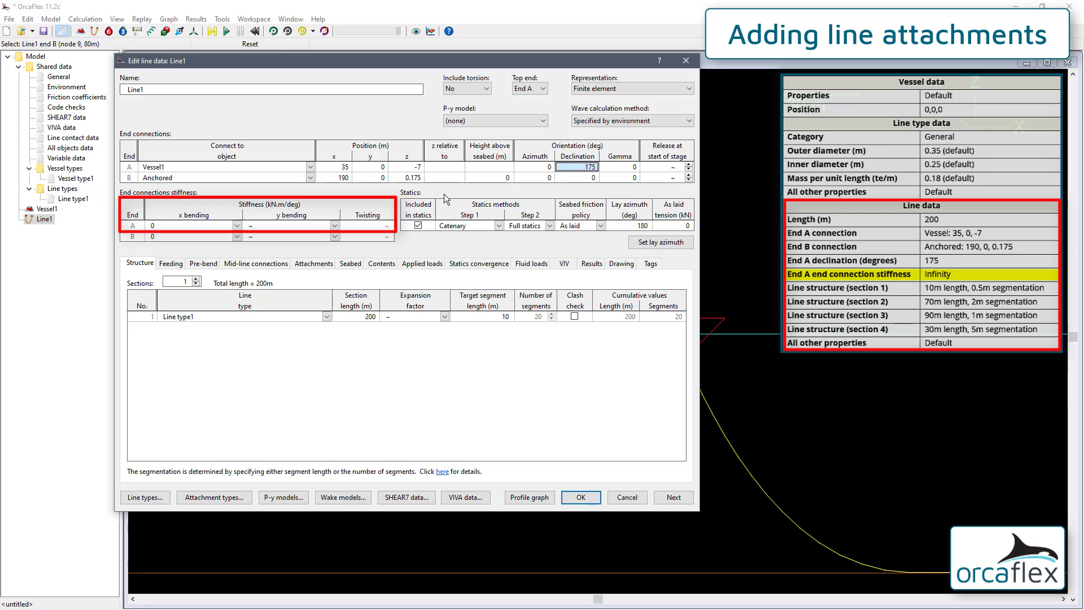
{"action": "left_click", "coordinate": [236, 226]}
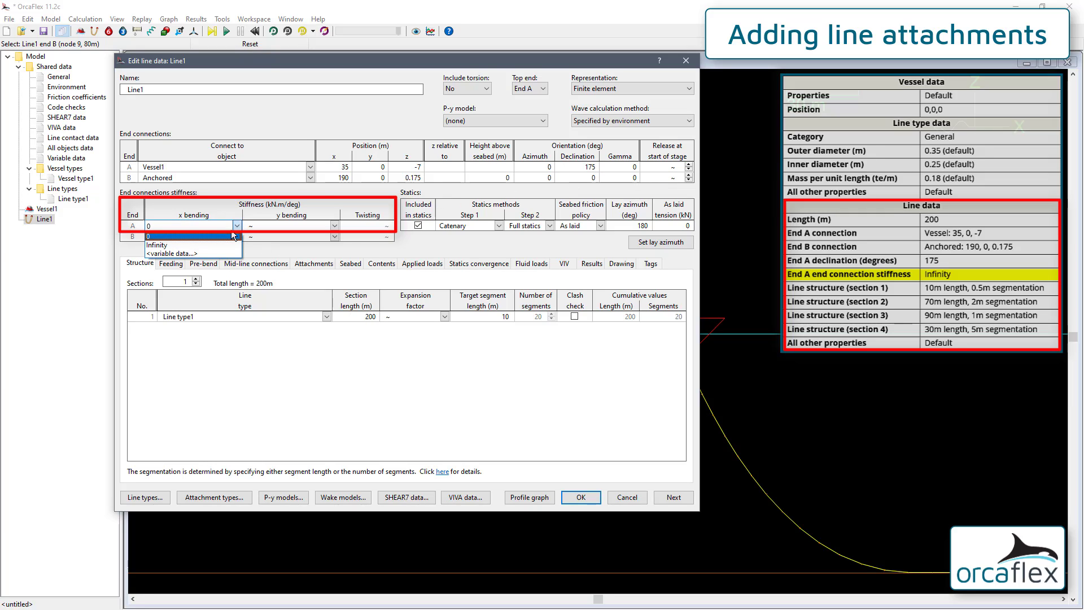
{"action": "left_click", "coordinate": [225, 244]}
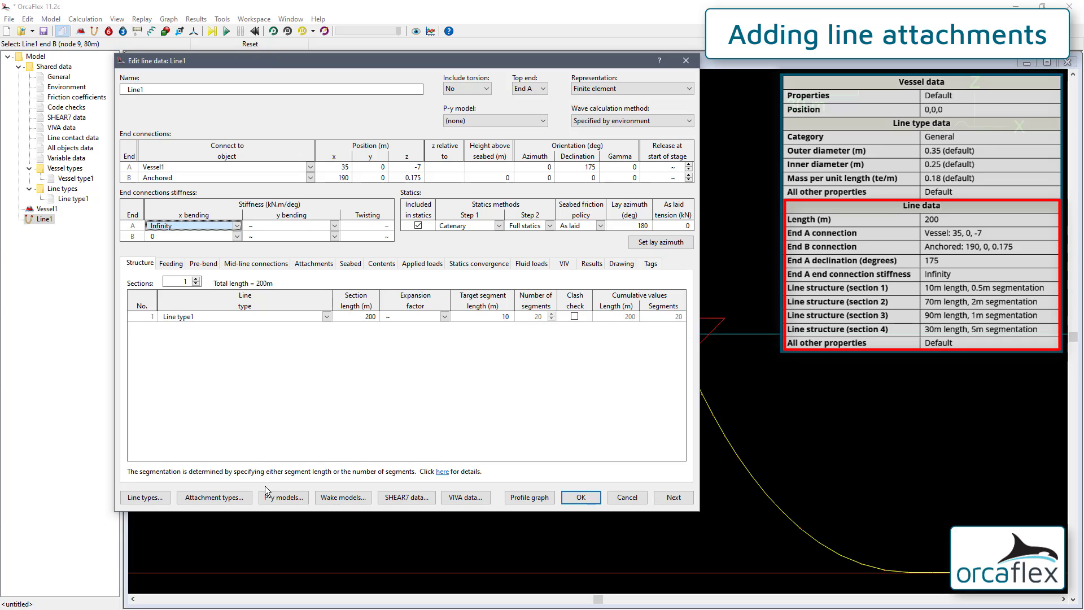
- Divide the line's structure into four sections with lengths of 10, 70, 90 and 30 m
{"action": "left_click", "coordinate": [181, 281]}
{"action": "type", "text": "4"}
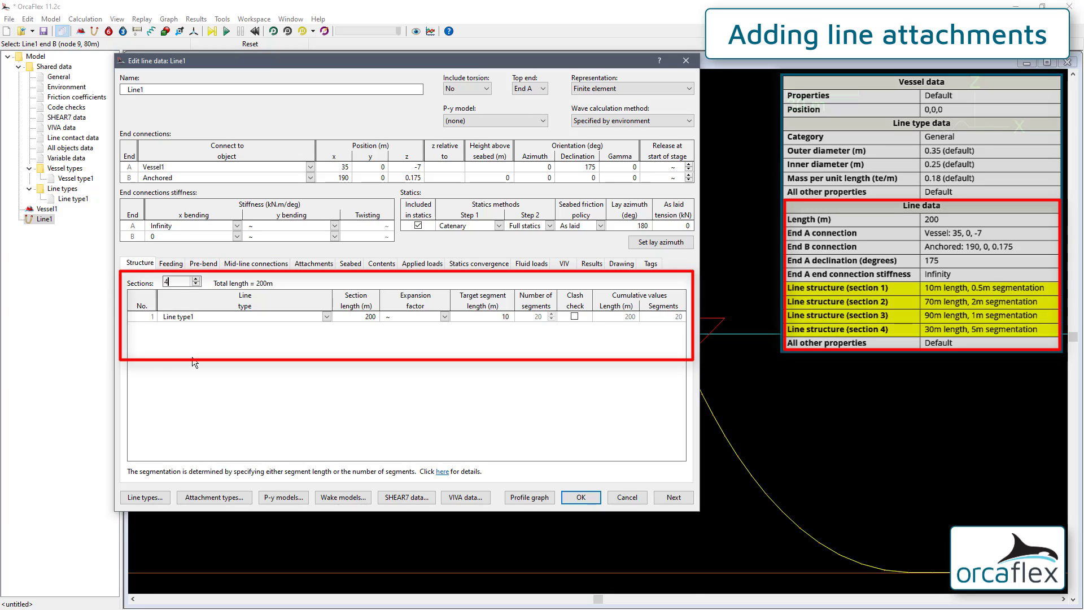
{"action": "key", "text": "Return"}
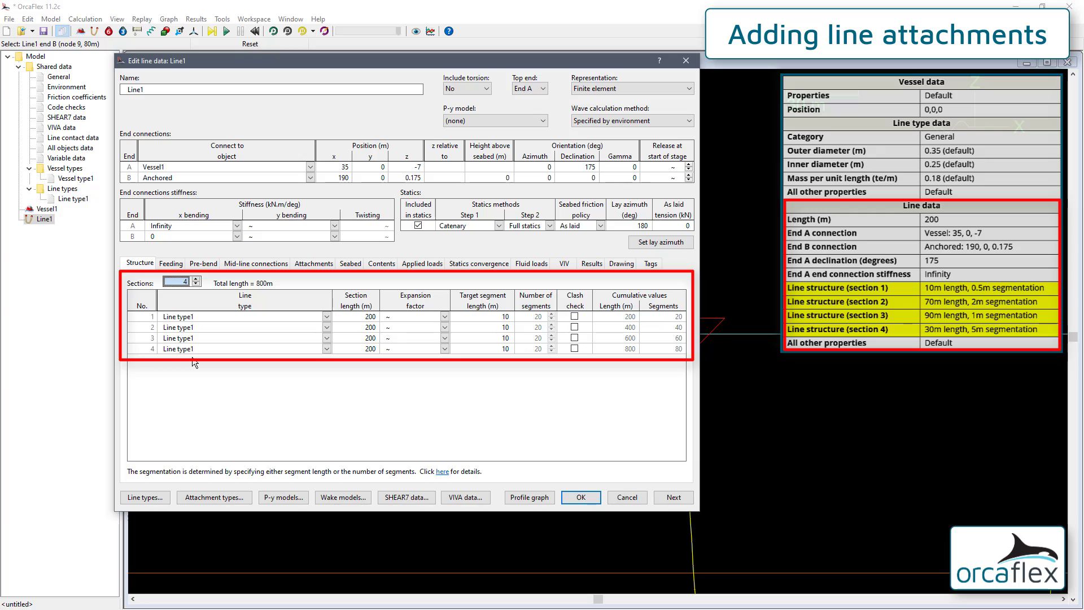
{"action": "left_click", "coordinate": [356, 317]}
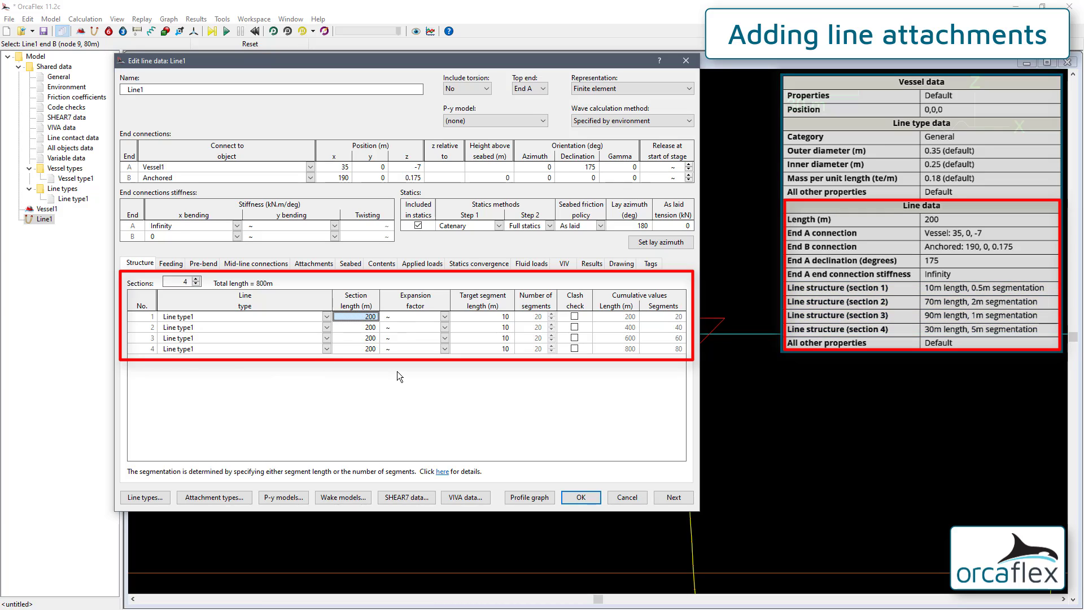
{"action": "type", "text": "10"}
{"action": "key", "text": "Down"}
{"action": "type", "text": "70"}
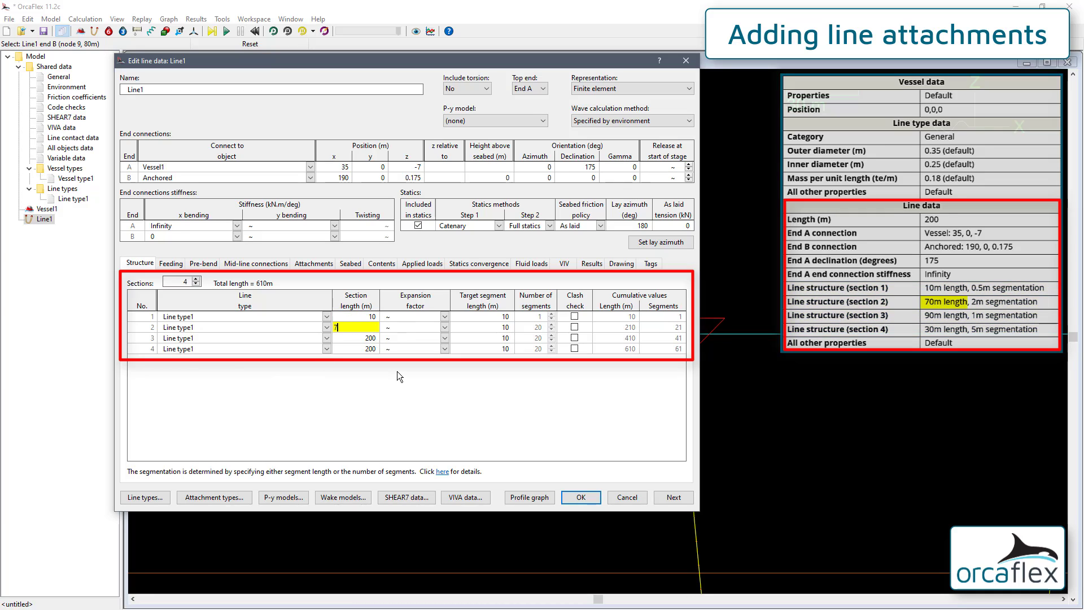
{"action": "key", "text": "Return"}
{"action": "key", "text": "Down"}
{"action": "type", "text": "90"}
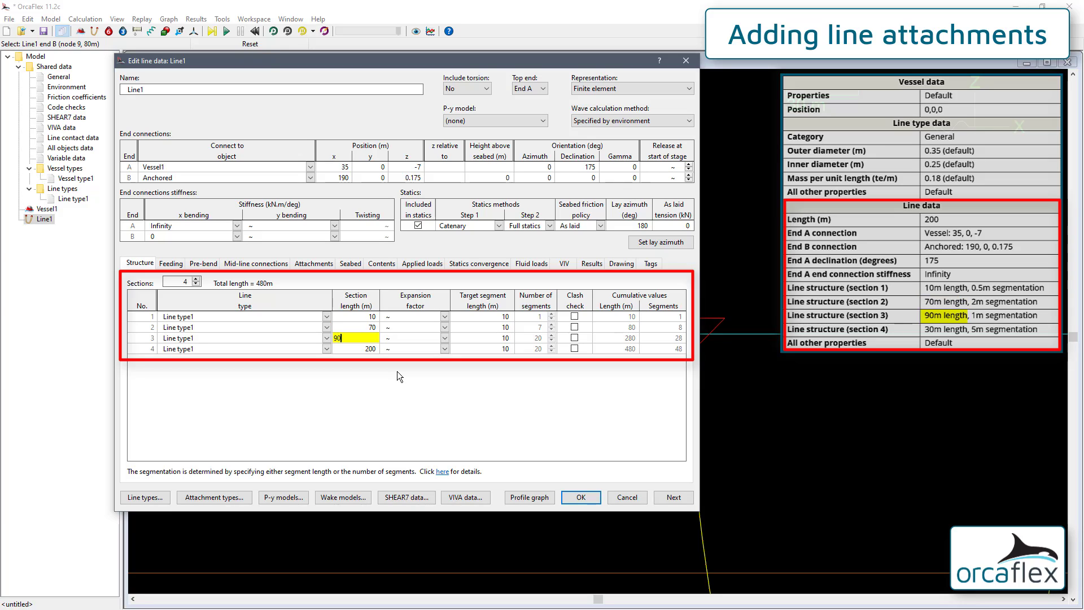
{"action": "key", "text": "Down"}
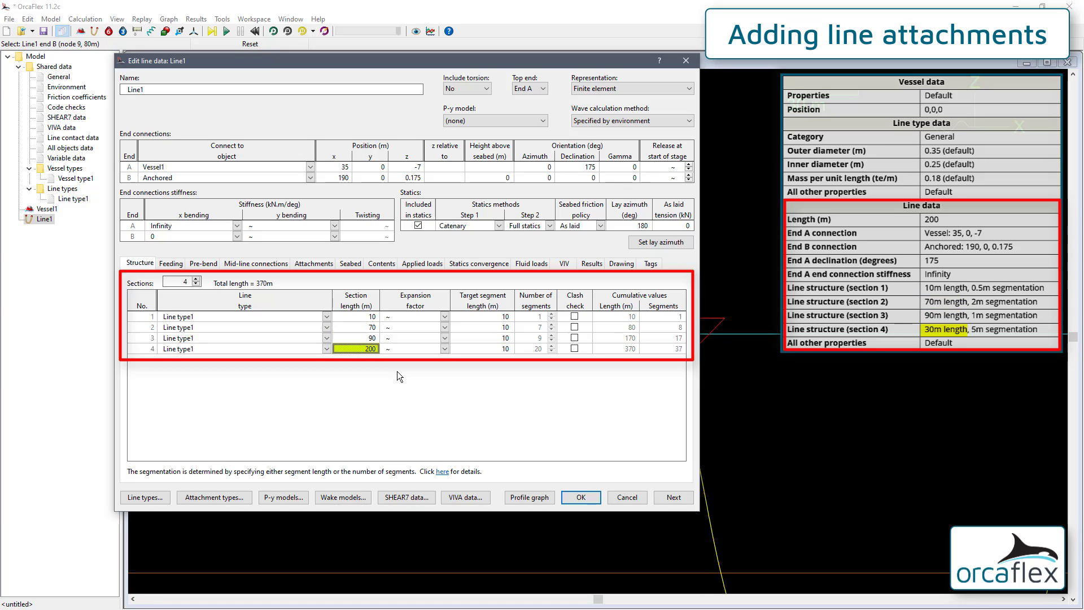
{"action": "type", "text": "30"}
{"action": "key", "text": "Return"}
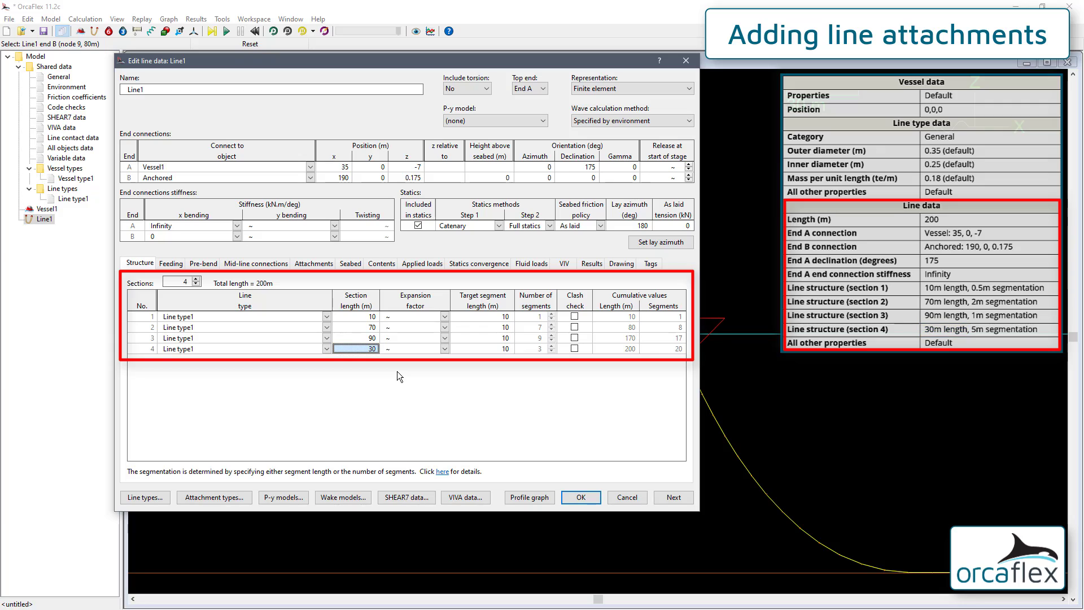
- Set the target segment lengths of line sections 1 to 4 to 0.5, 2, 1 and 5 m, and accept the line data
{"action": "left_click", "coordinate": [487, 317]}
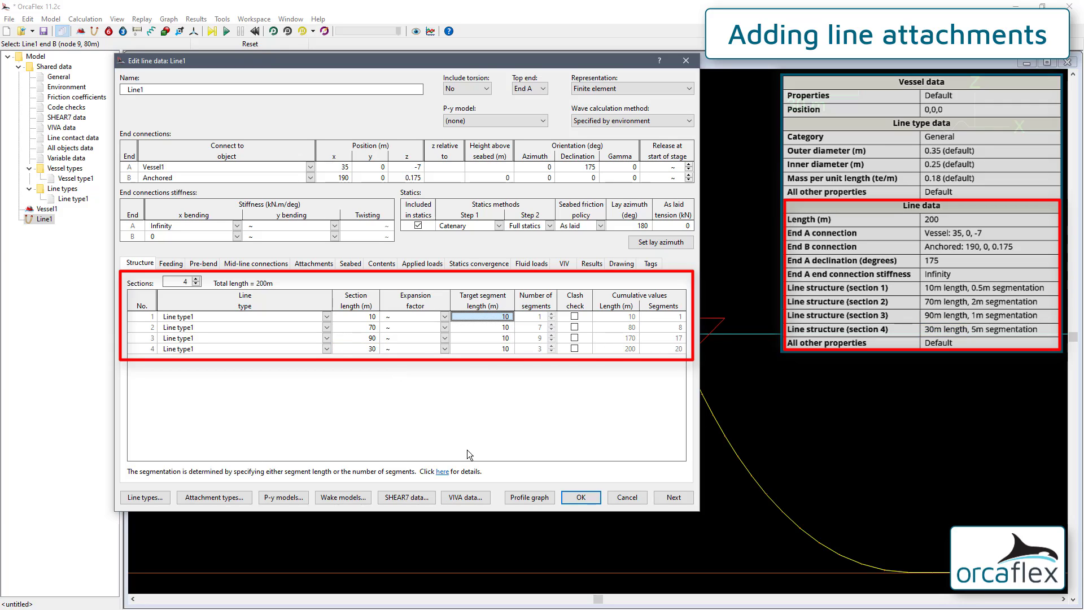
{"action": "type", "text": "0.5"}
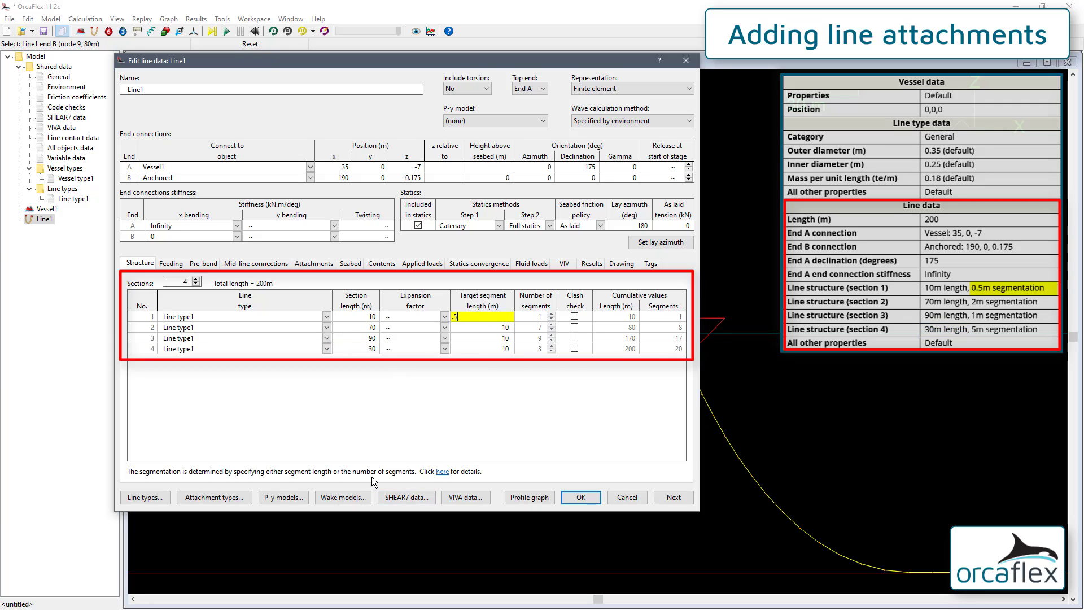
{"action": "key", "text": "Return"}
{"action": "key", "text": "Down"}
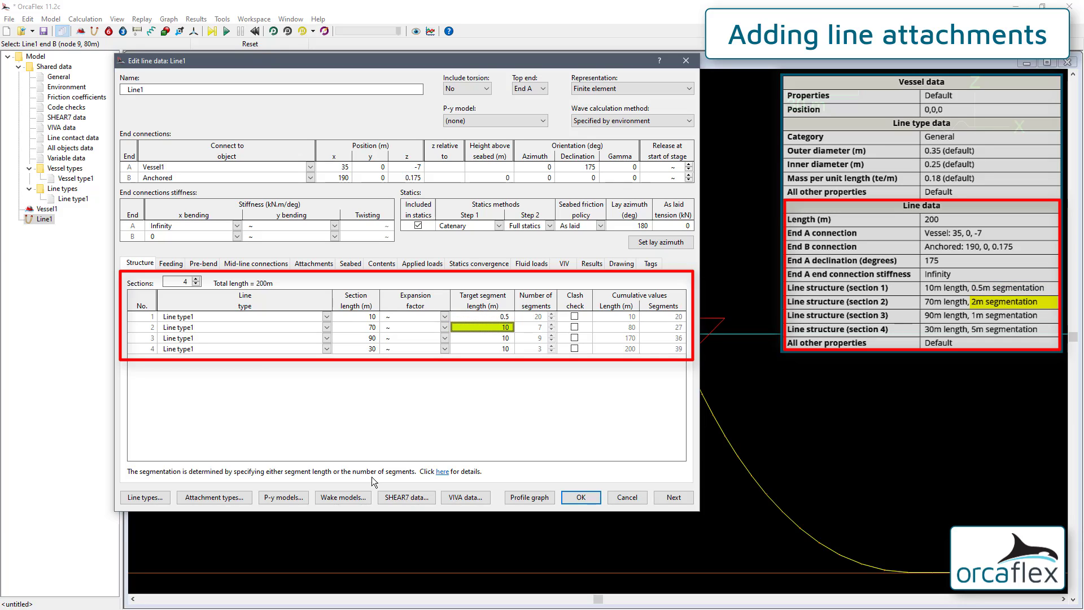
{"action": "type", "text": "2"}
{"action": "key", "text": "Return"}
{"action": "key", "text": "Down"}
{"action": "type", "text": "1"}
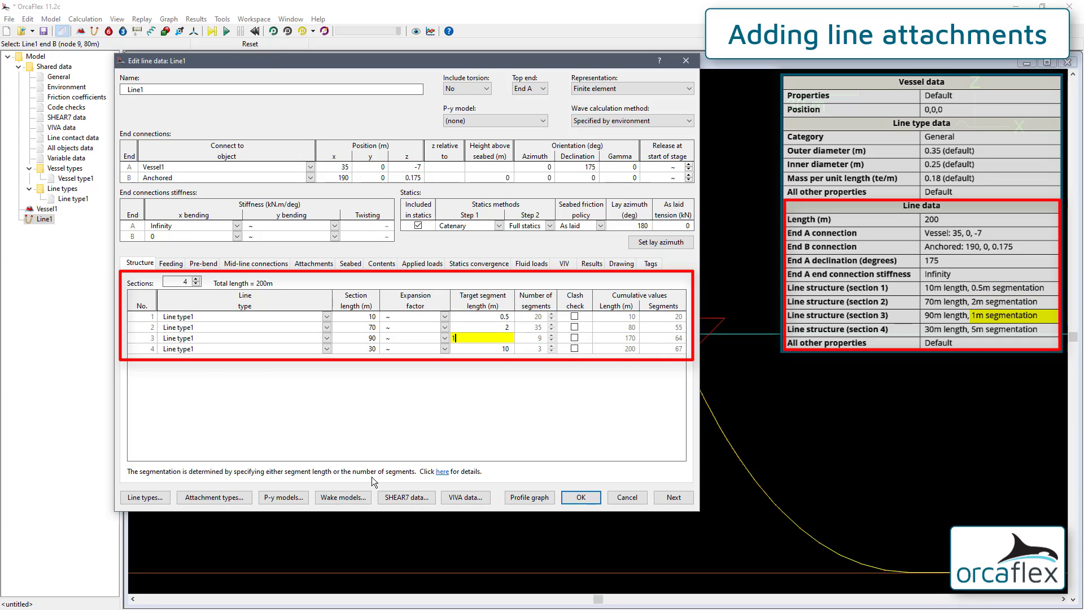
{"action": "key", "text": "Return"}
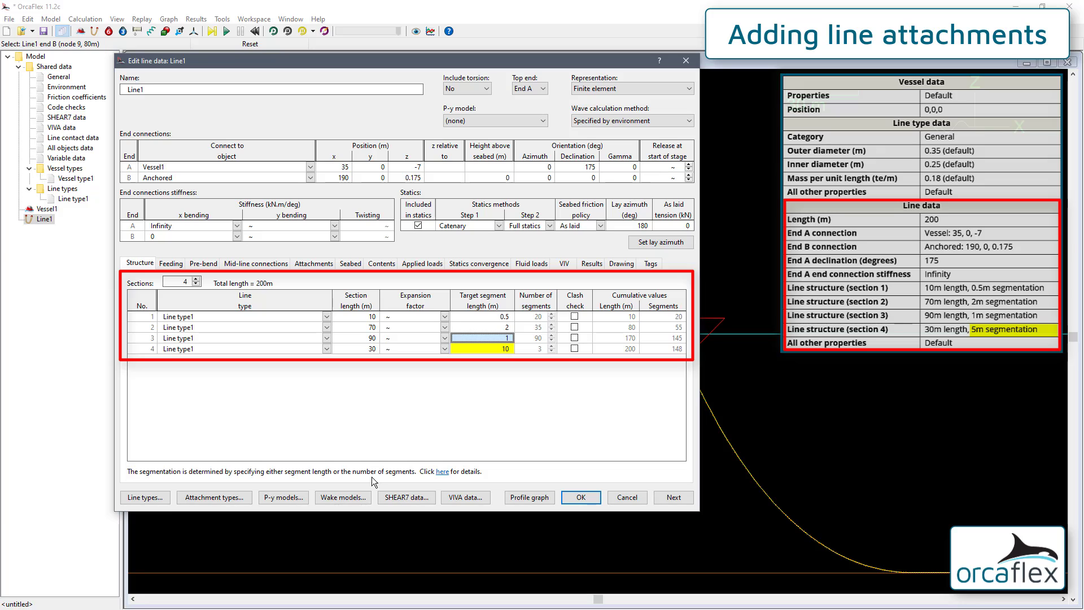
{"action": "key", "text": "Down"}
{"action": "type", "text": "5"}
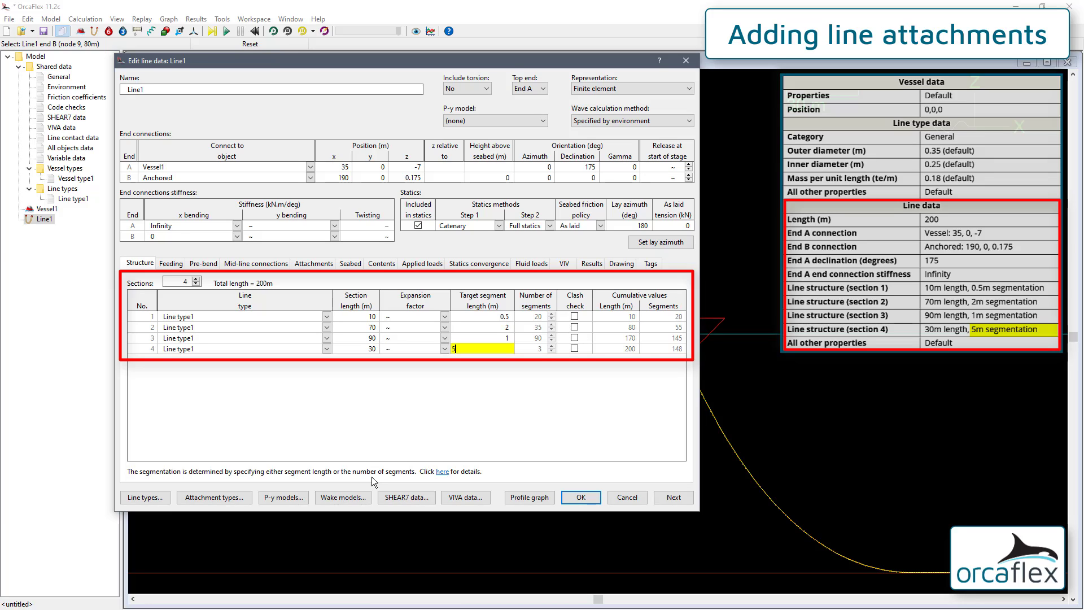
{"action": "key", "text": "Return"}
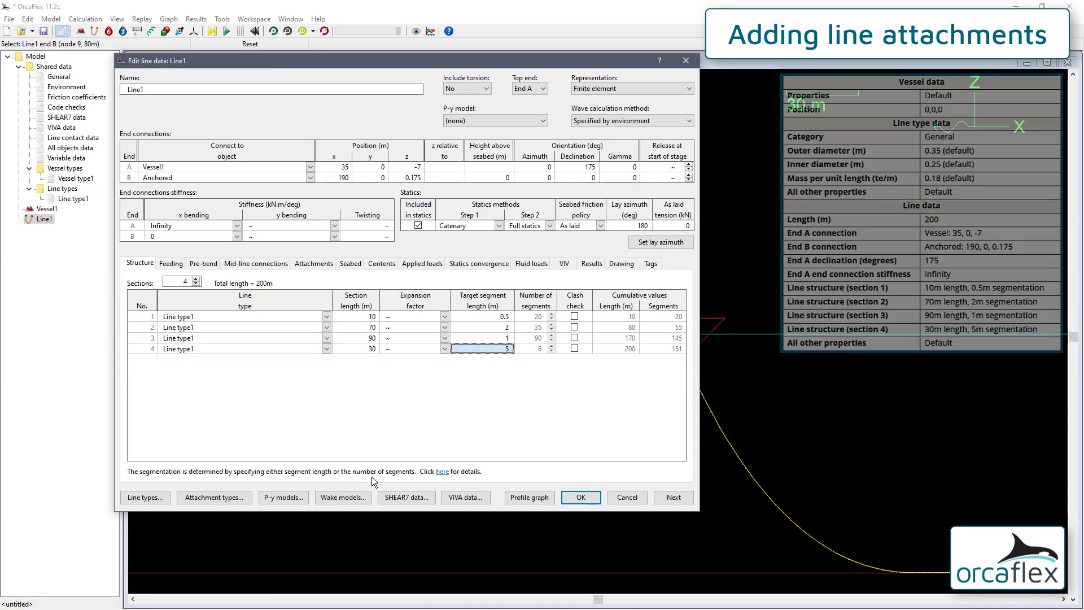
{"action": "left_click", "coordinate": [581, 497]}
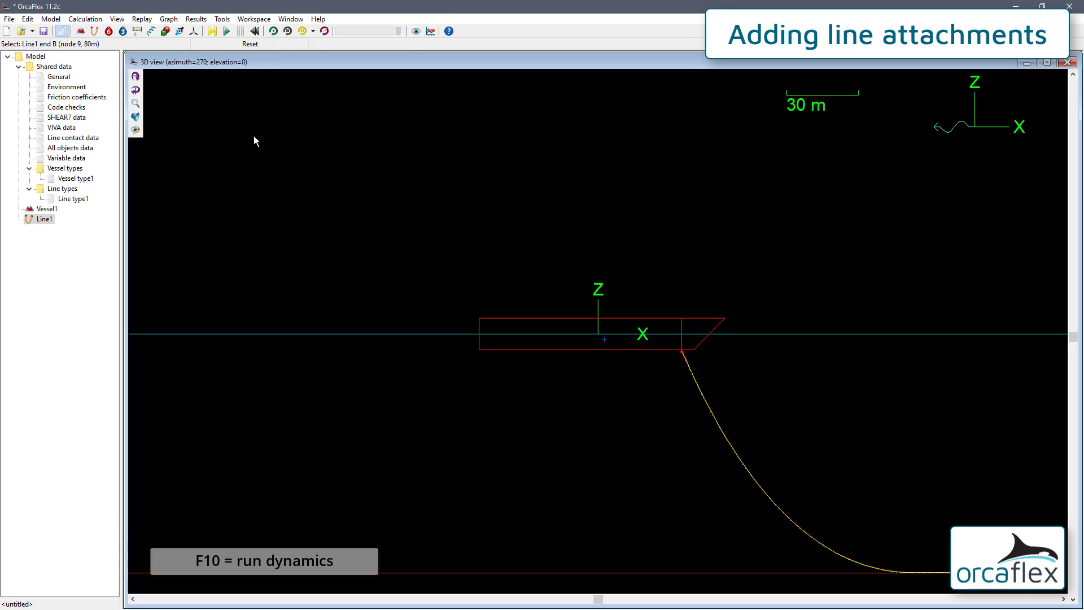
- Run the dynamic simulation of the vessel and riser model and dismiss the resulting warning
{"action": "left_click", "coordinate": [227, 31]}
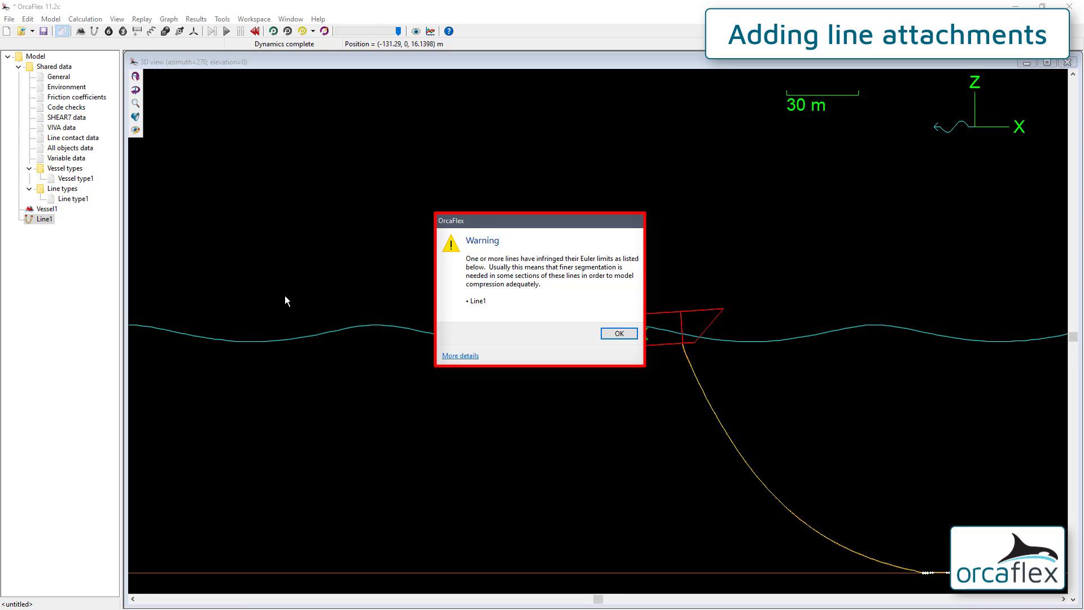
{"action": "left_click", "coordinate": [636, 333]}
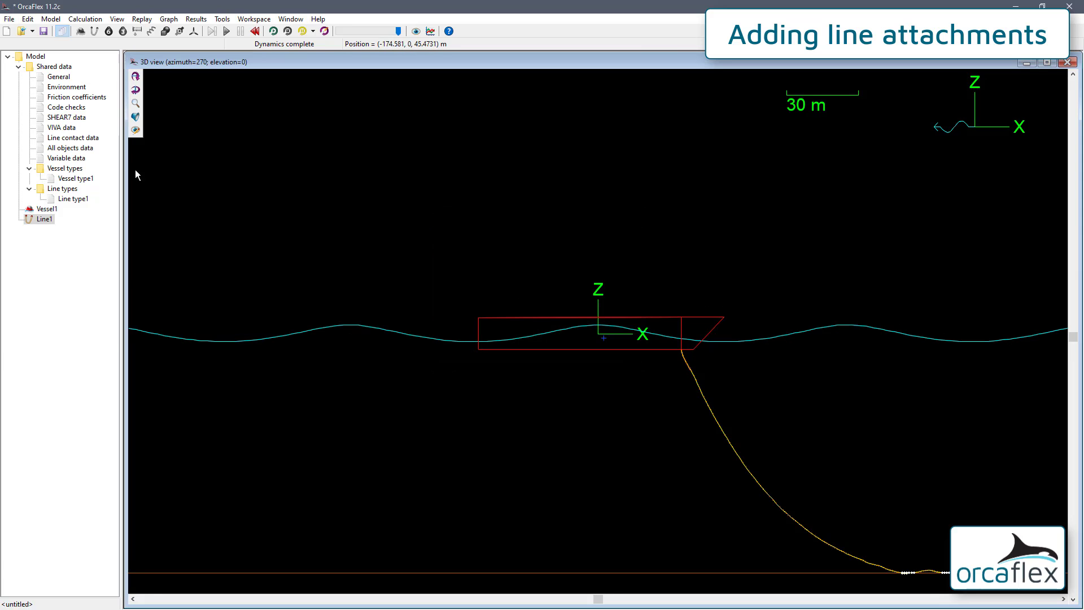
- Review the properties report of the General data object for the completed simulation, and close it
{"action": "right_click", "coordinate": [63, 76]}
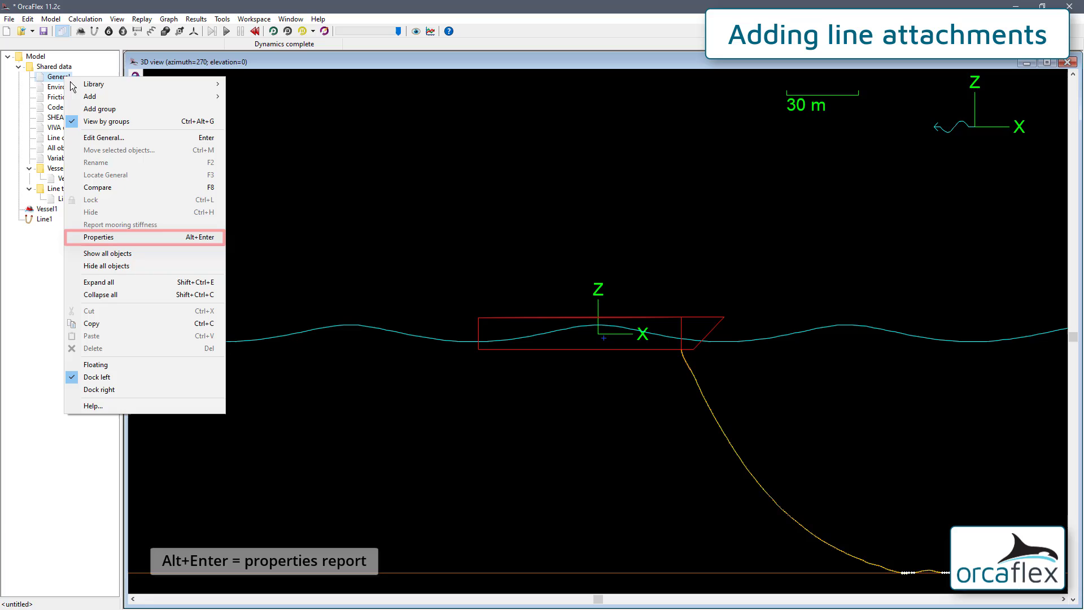
{"action": "left_click", "coordinate": [122, 236]}
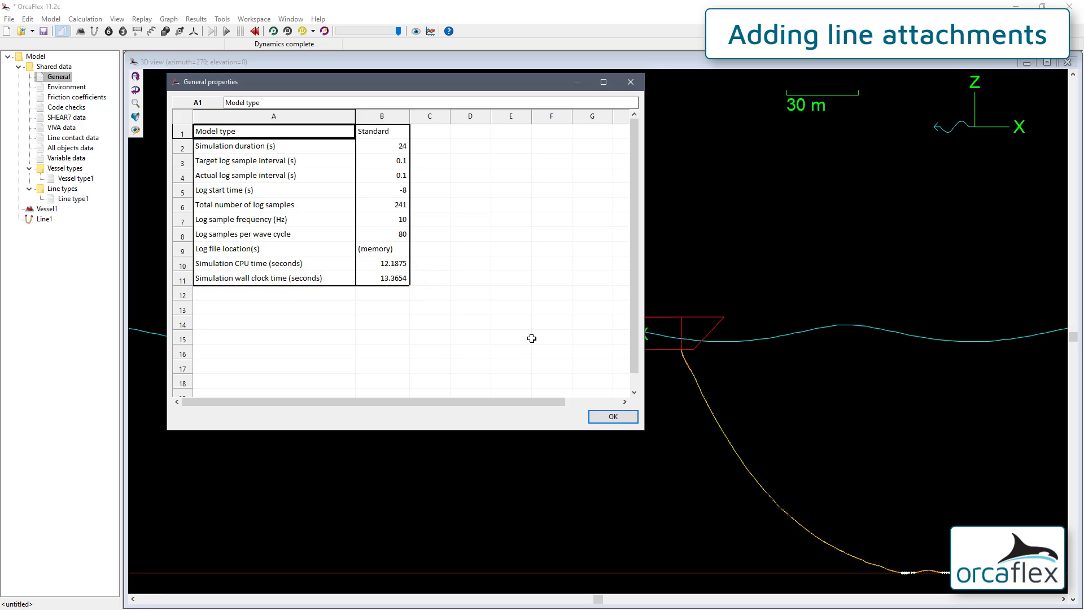
{"action": "left_click", "coordinate": [614, 418]}
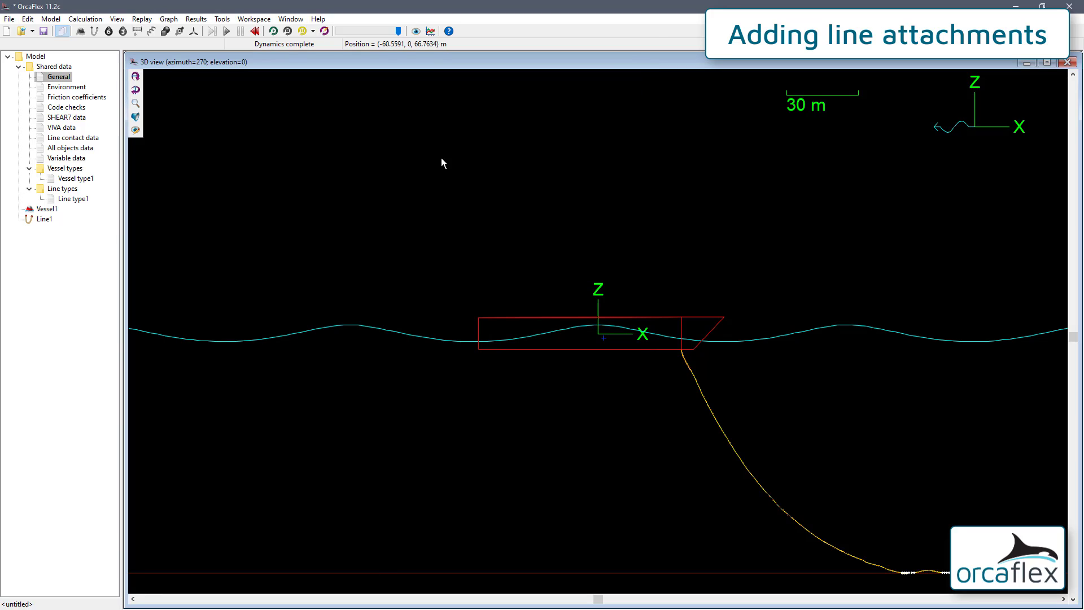
- Plot the General object's implicit solver iteration count as a time history over the whole simulation, and replay the simulation beside the graph
{"action": "left_click", "coordinate": [435, 29]}
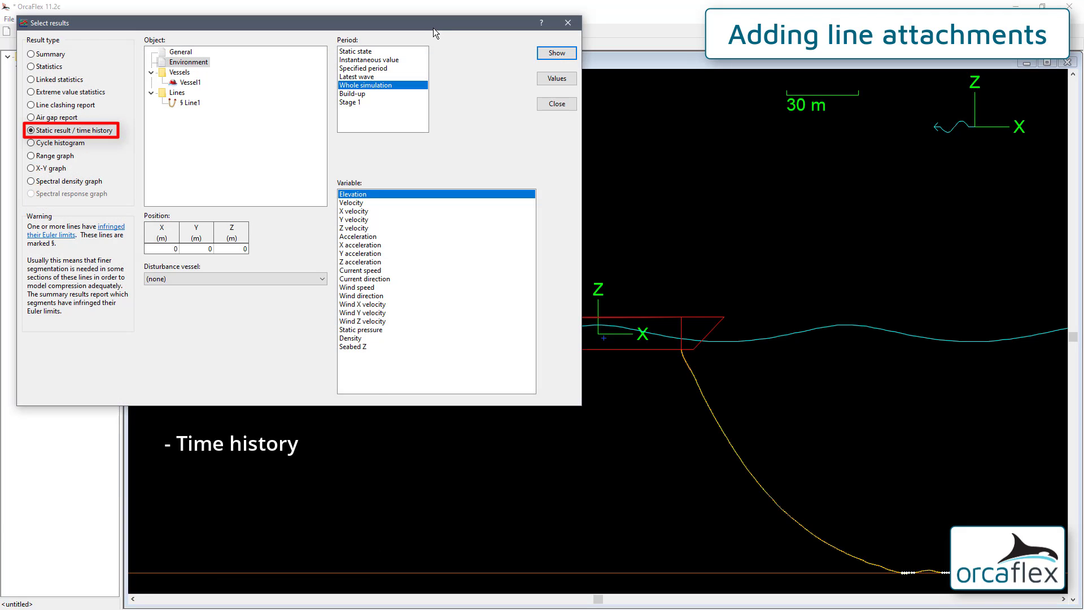
{"action": "left_click", "coordinate": [181, 52]}
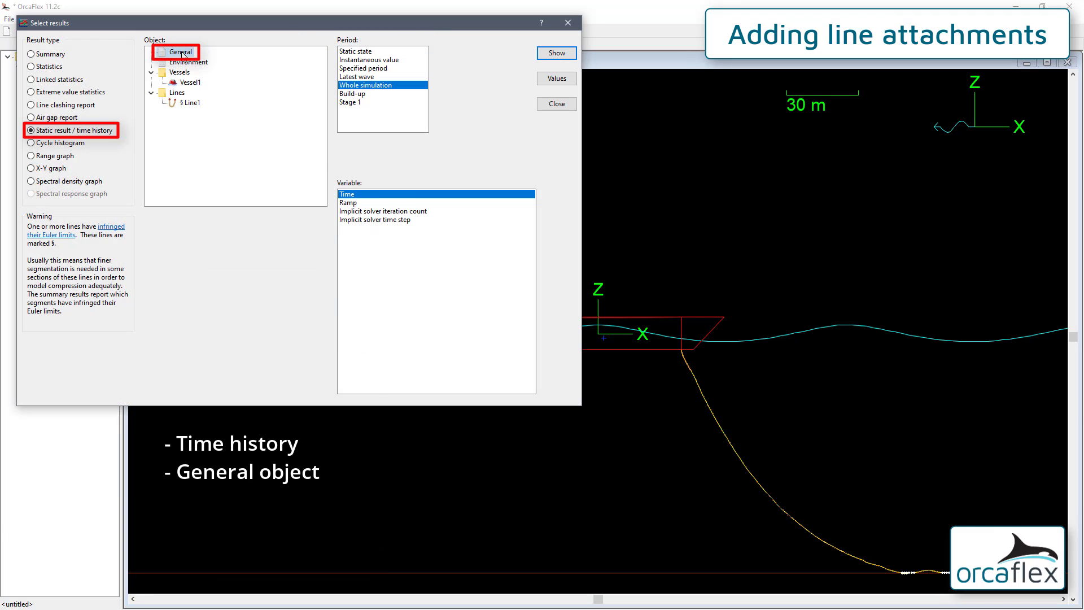
{"action": "left_click", "coordinate": [399, 212]}
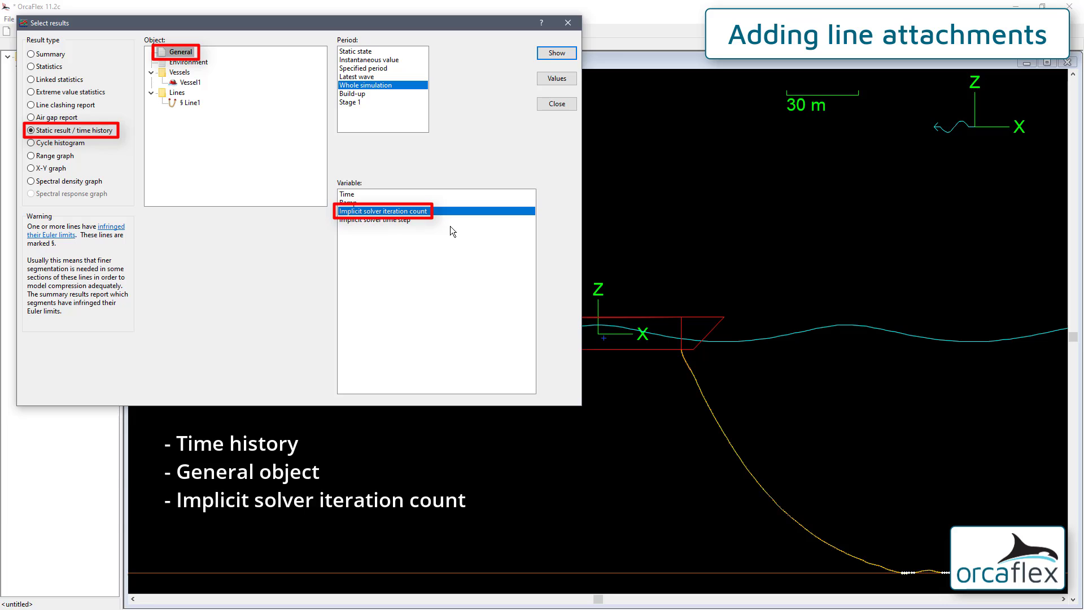
{"action": "left_click", "coordinate": [556, 53]}
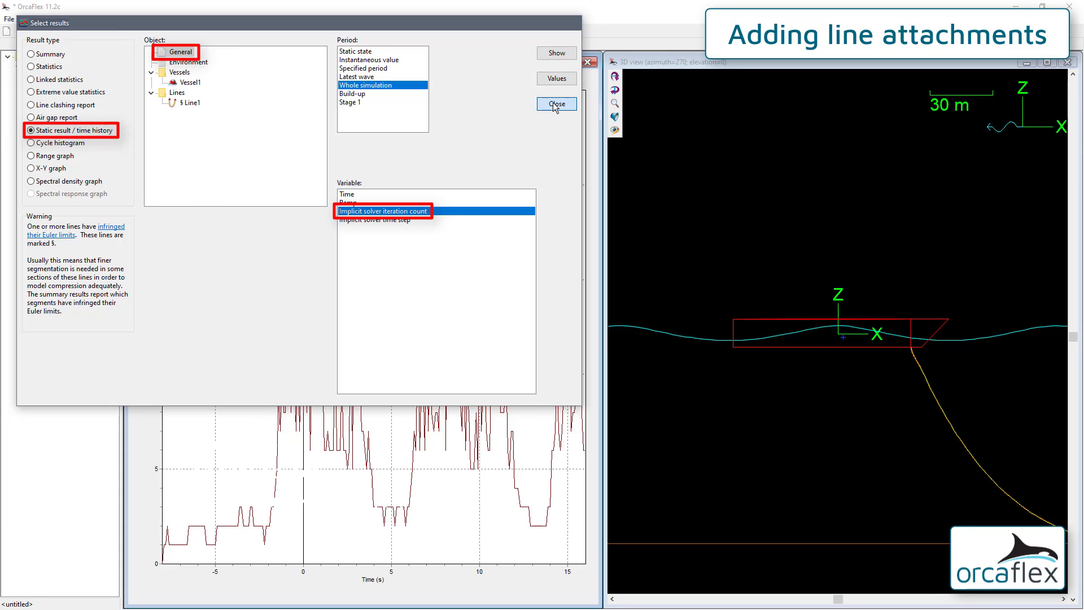
{"action": "left_click", "coordinate": [556, 104]}
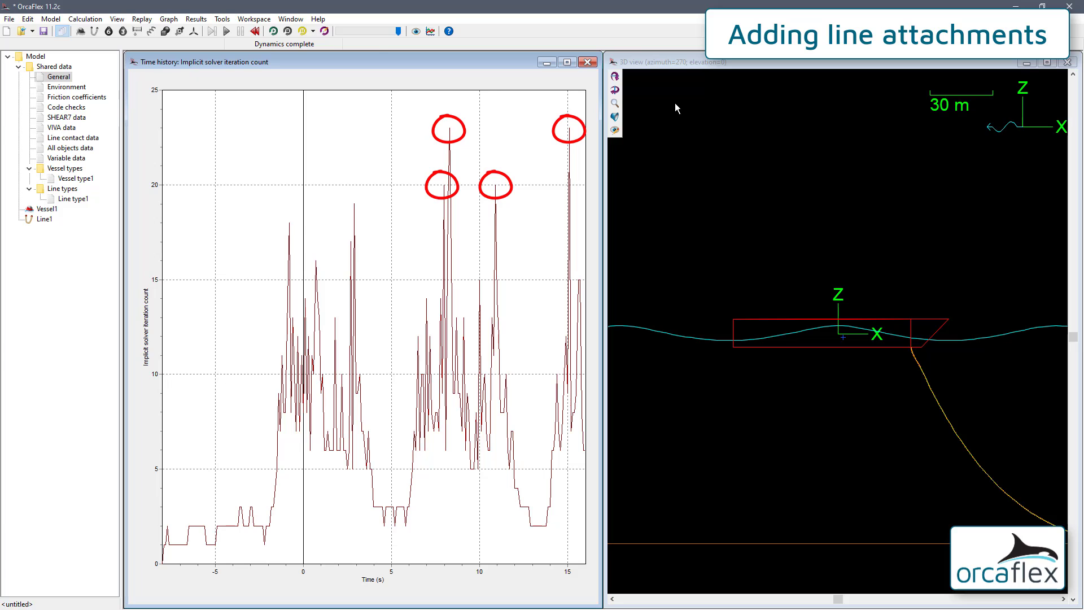
{"action": "left_click", "coordinate": [288, 31]}
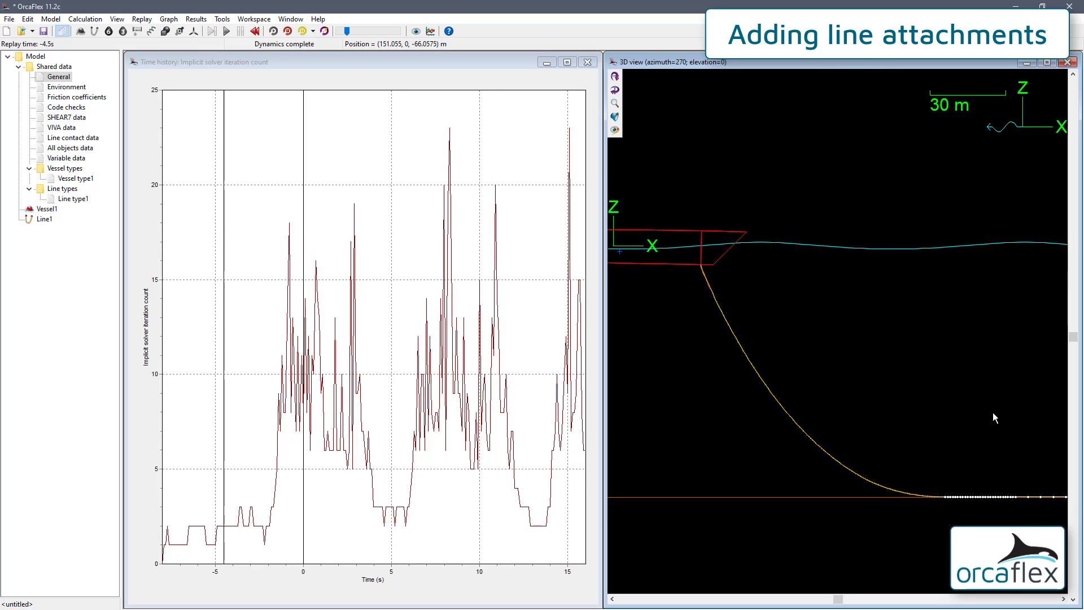
{"action": "scroll", "coordinate": [960, 398], "scroll_direction": "up", "scroll_amount": 1}
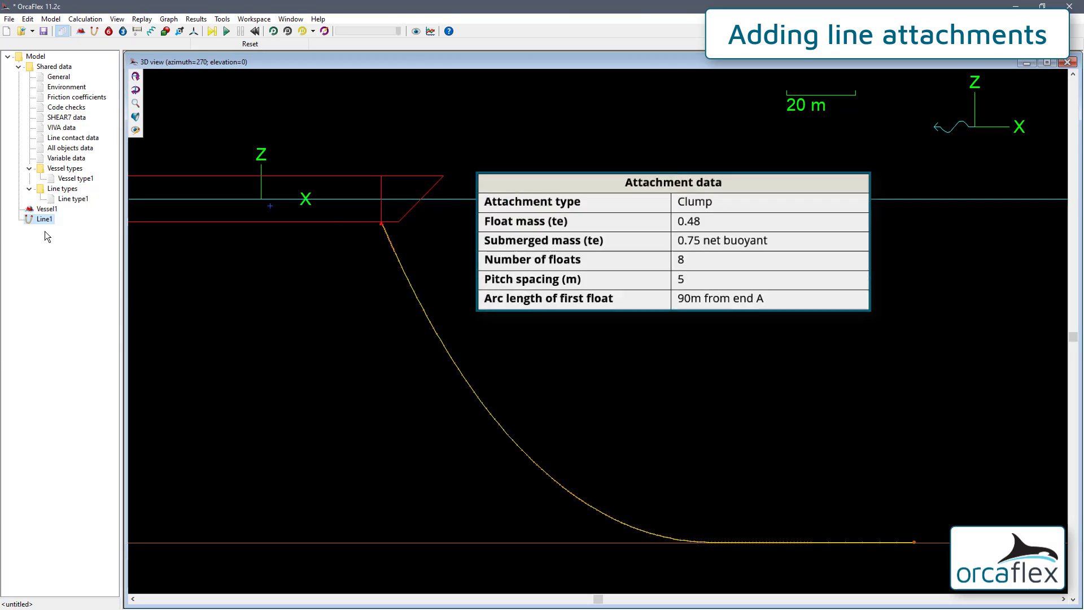
- From Line1's data, open the attachment types and create one clump type with a mass of 0.48 te
{"action": "double_click", "coordinate": [44, 218]}
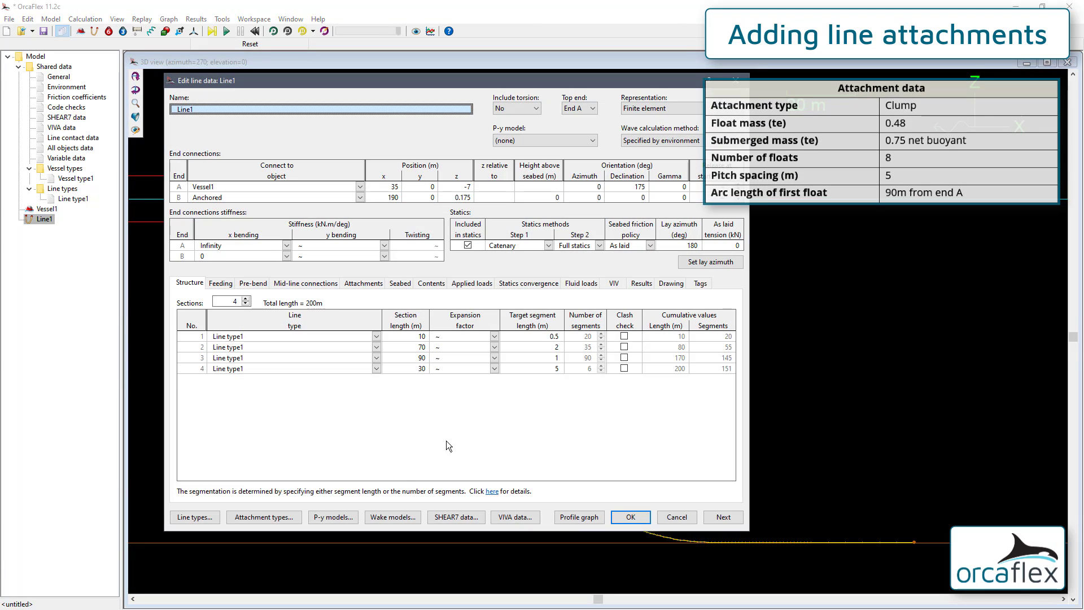
{"action": "left_click", "coordinate": [265, 516]}
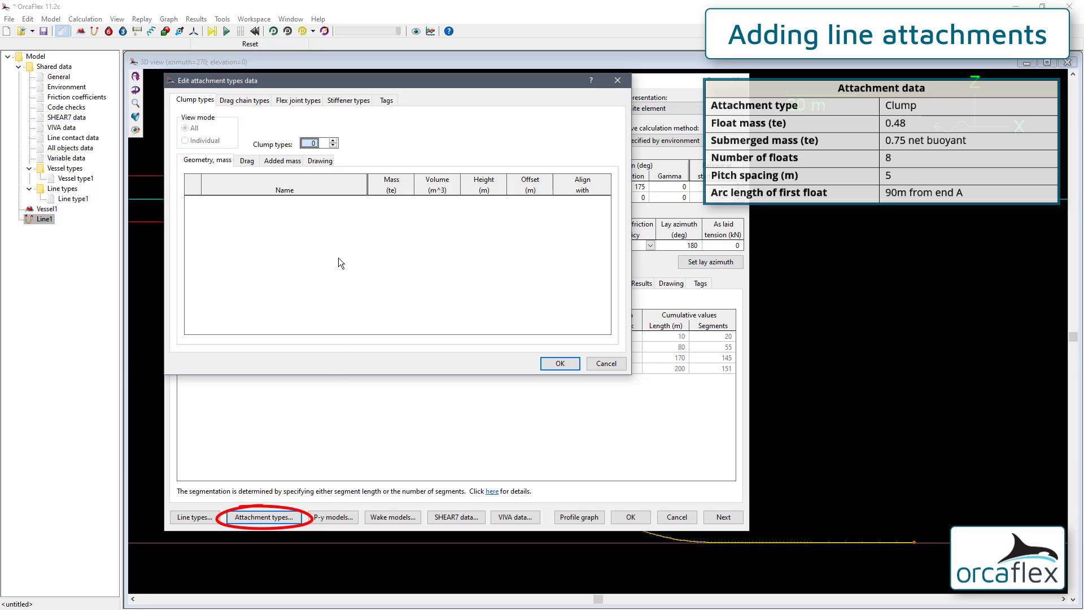
{"action": "left_click", "coordinate": [333, 141]}
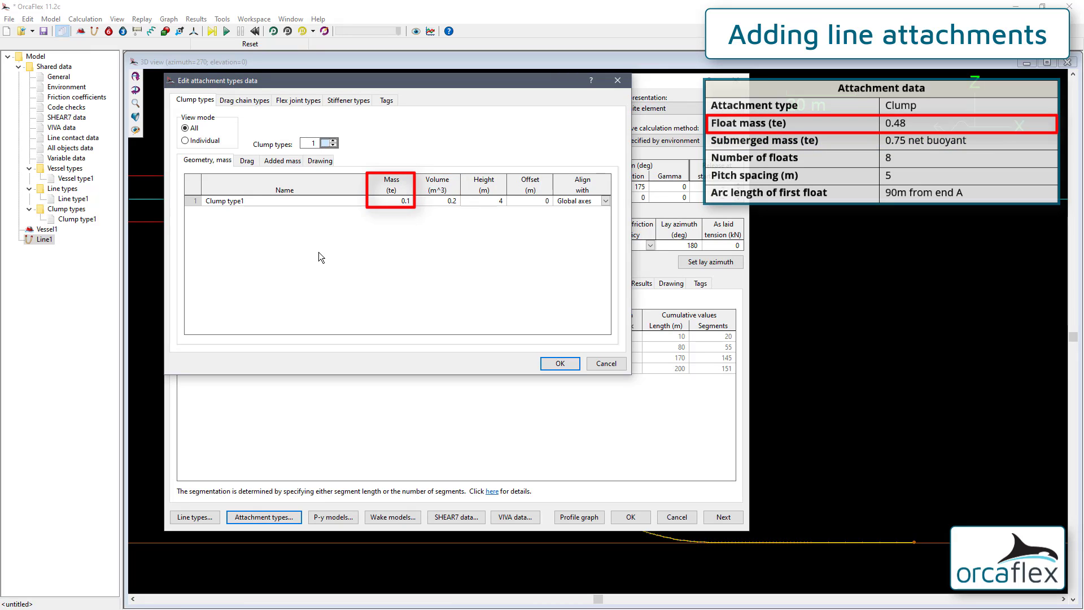
{"action": "left_click", "coordinate": [403, 200]}
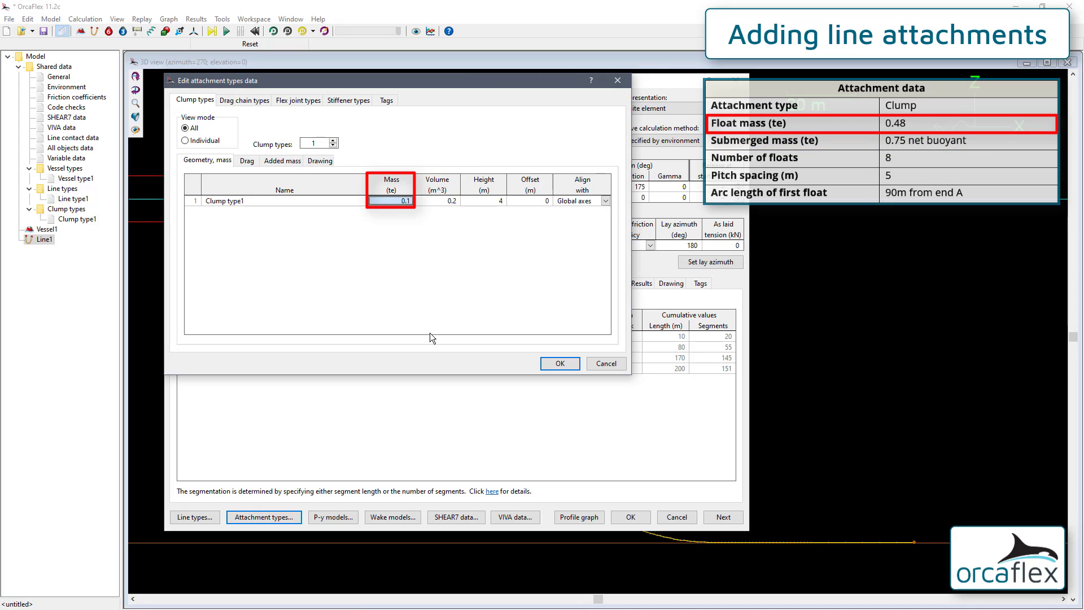
{"action": "type", "text": "0.48"}
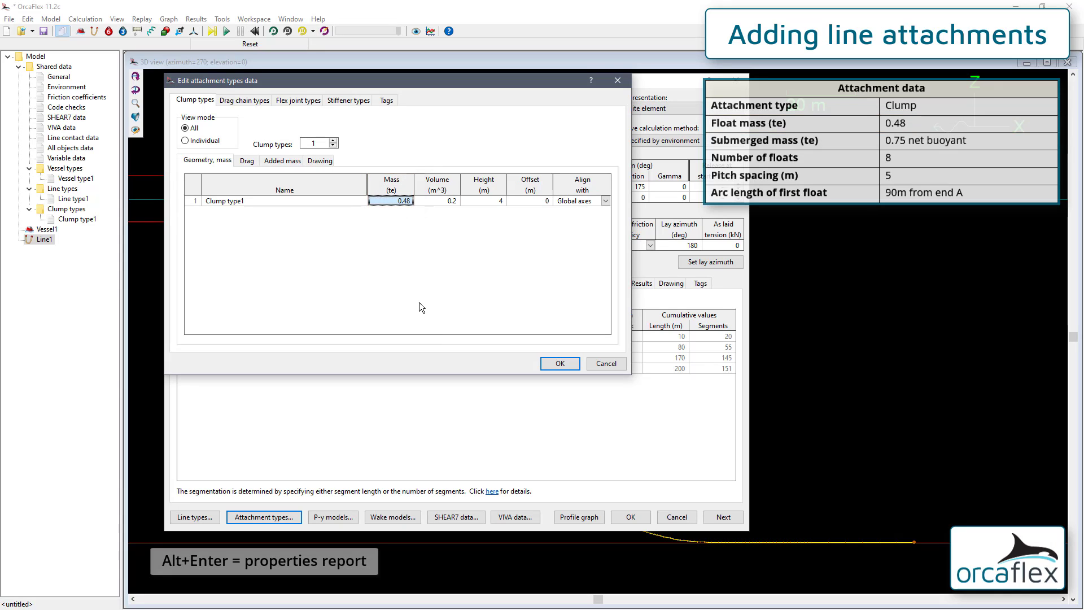
- Check the weight, buoyancy and submerged mass of the clump type in its properties report
{"action": "right_click", "coordinate": [395, 244]}
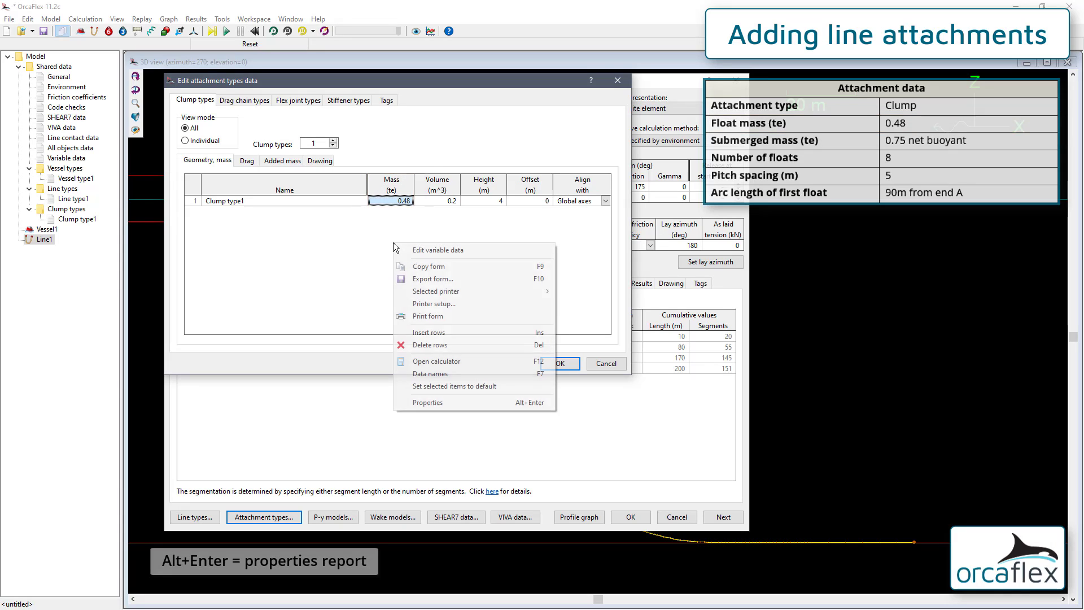
{"action": "left_click", "coordinate": [439, 403]}
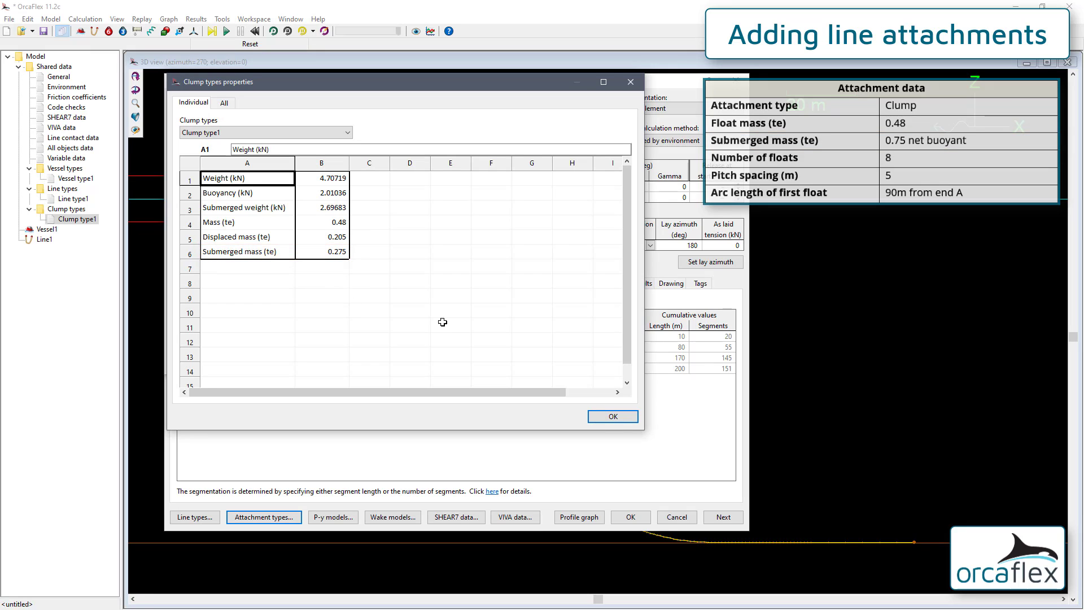
{"action": "left_click", "coordinate": [613, 417]}
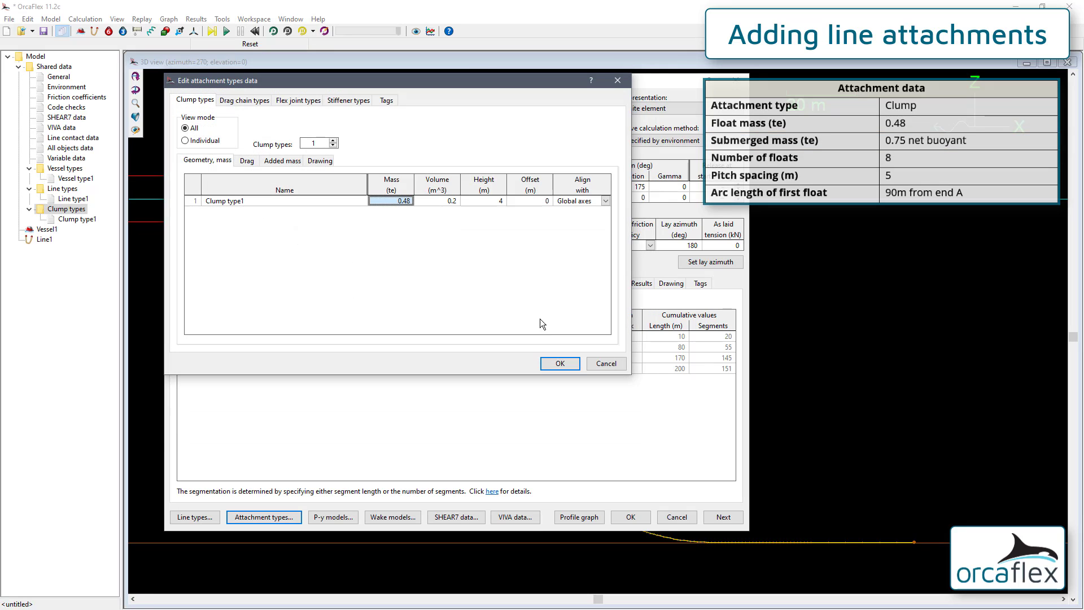
- Try clump type volumes of 0.5 and 1 m^3, checking the submerged mass in the properties report after each
{"action": "left_click", "coordinate": [448, 203]}
{"action": "type", "text": "0.5"}
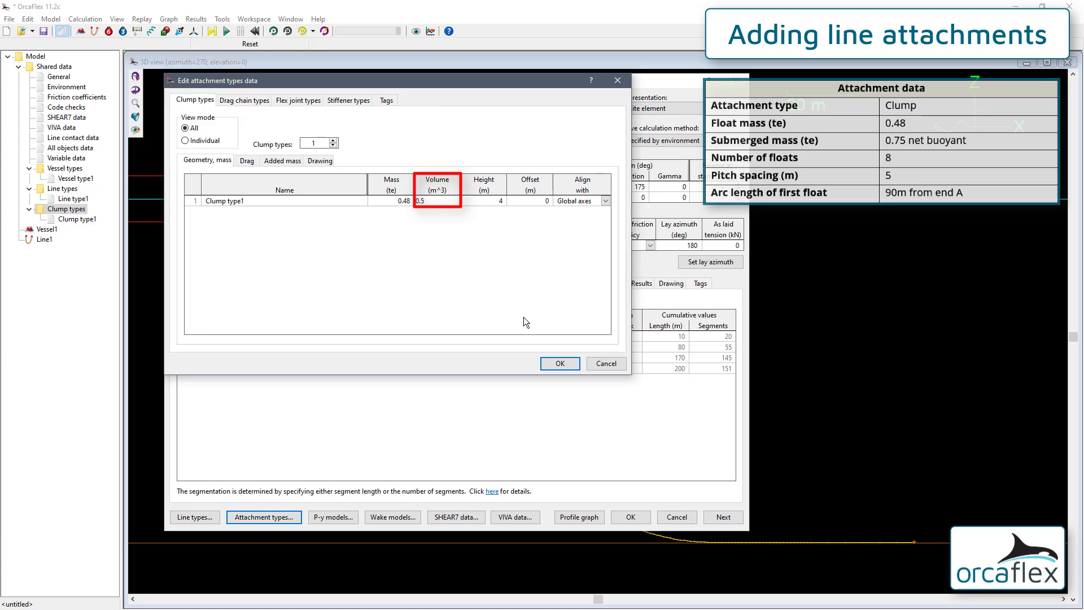
{"action": "key", "text": "alt+Return"}
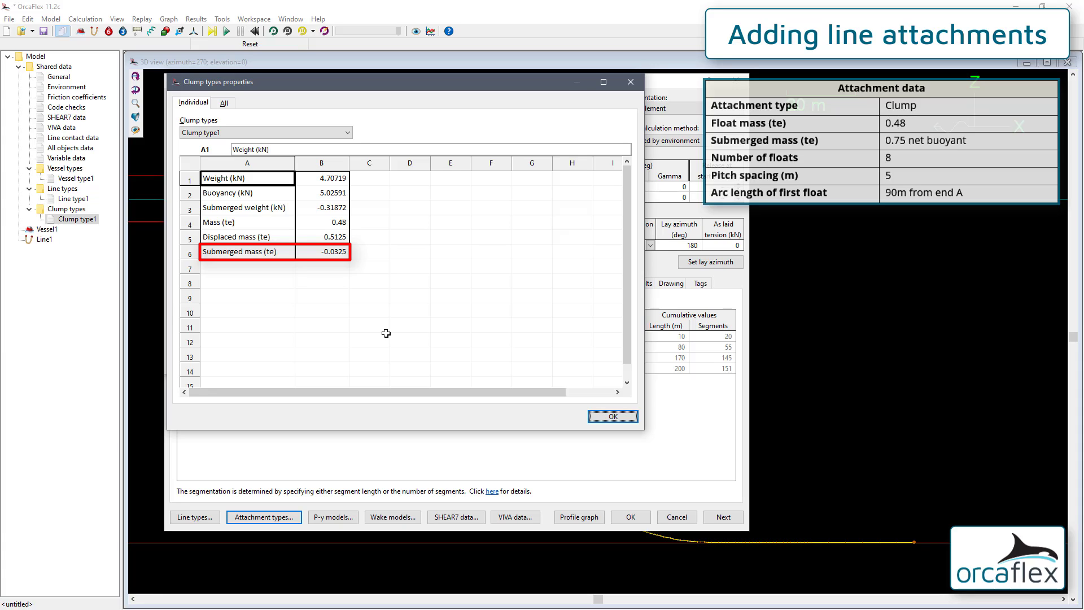
{"action": "left_click", "coordinate": [611, 418]}
{"action": "type", "text": "1"}
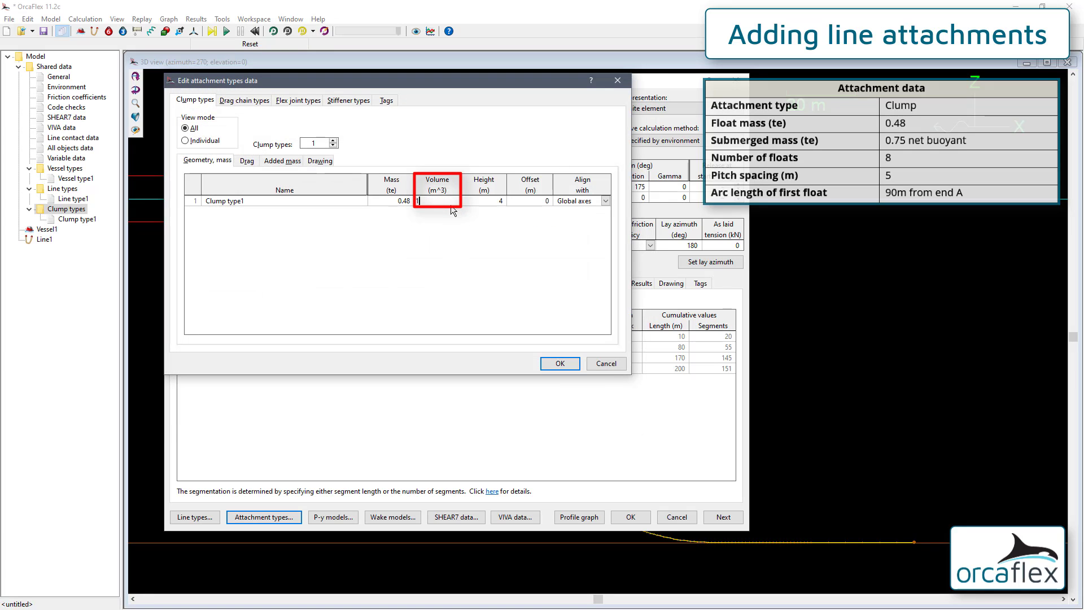
{"action": "key", "text": "alt+Return"}
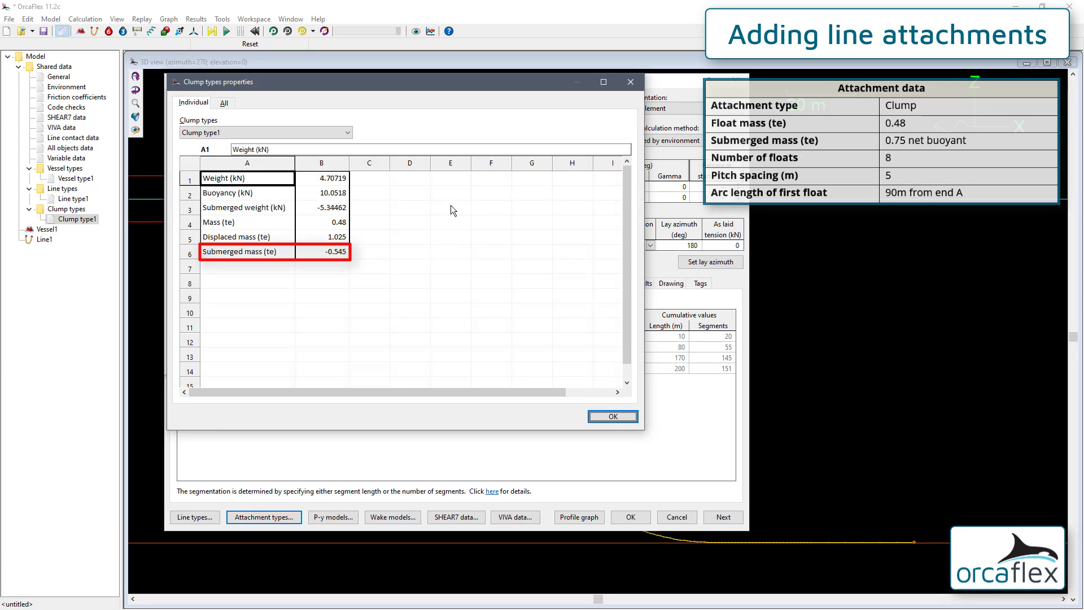
{"action": "left_click", "coordinate": [613, 416]}
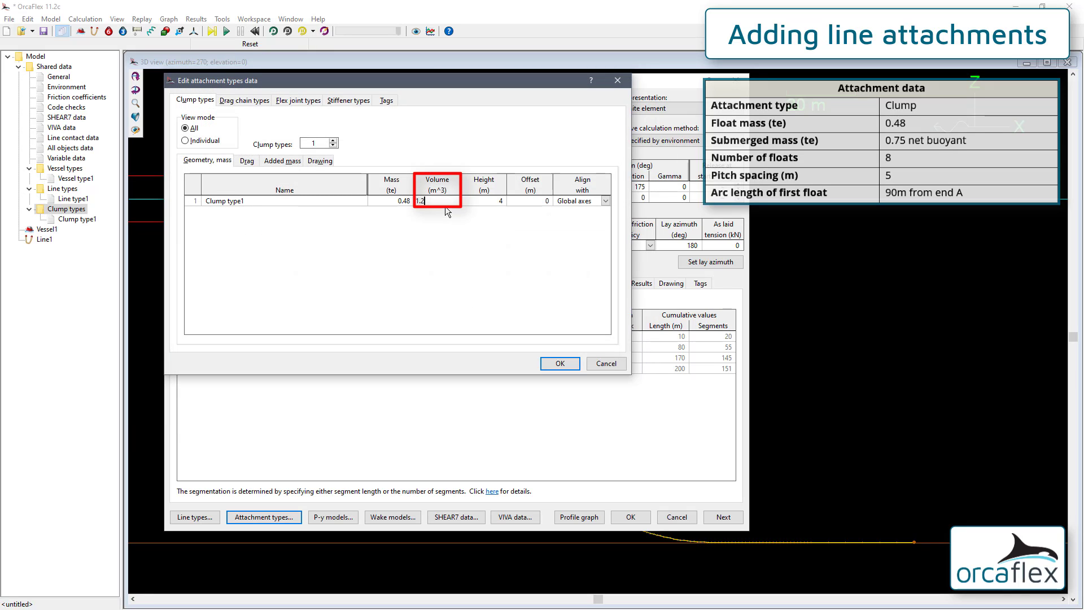
- Set the clump type's volume to 1.2 m^3, align it with the line axes, and accept the attachment types data
{"action": "key", "text": "Return"}
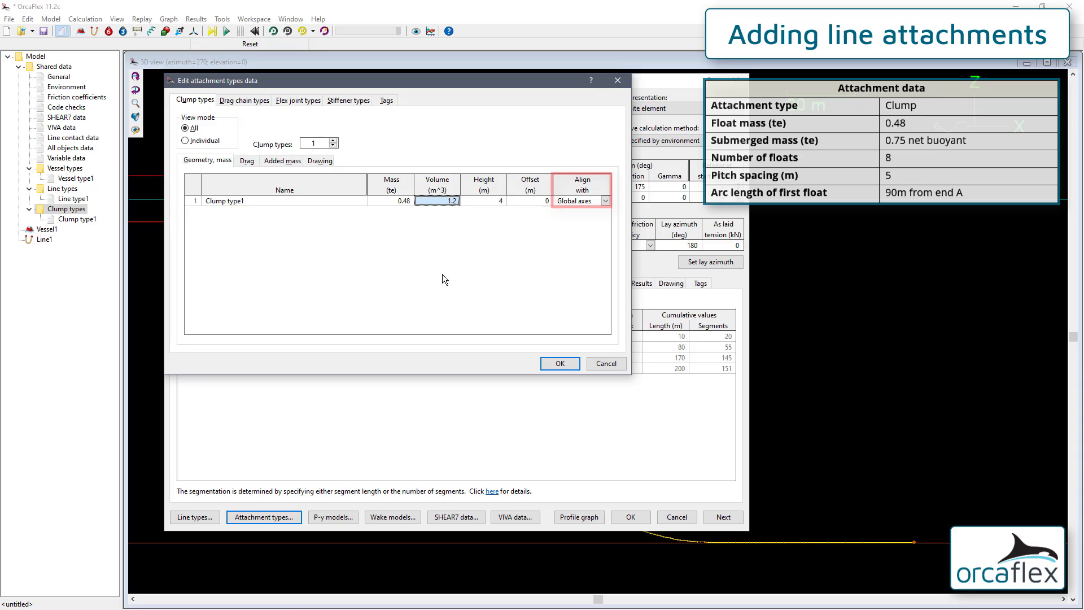
{"action": "left_click", "coordinate": [604, 201]}
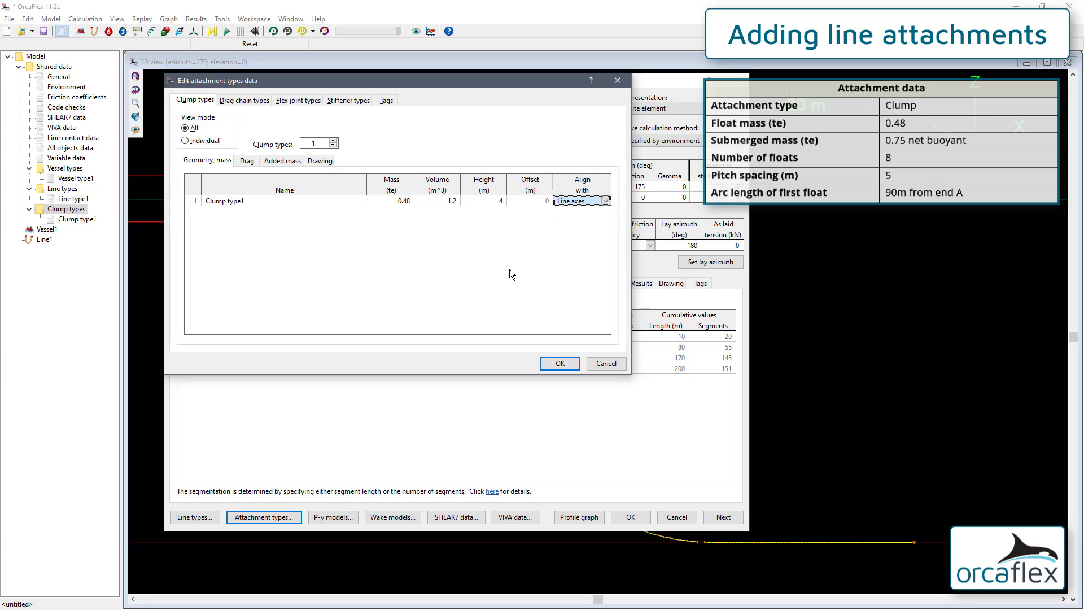
{"action": "left_click", "coordinate": [560, 365]}
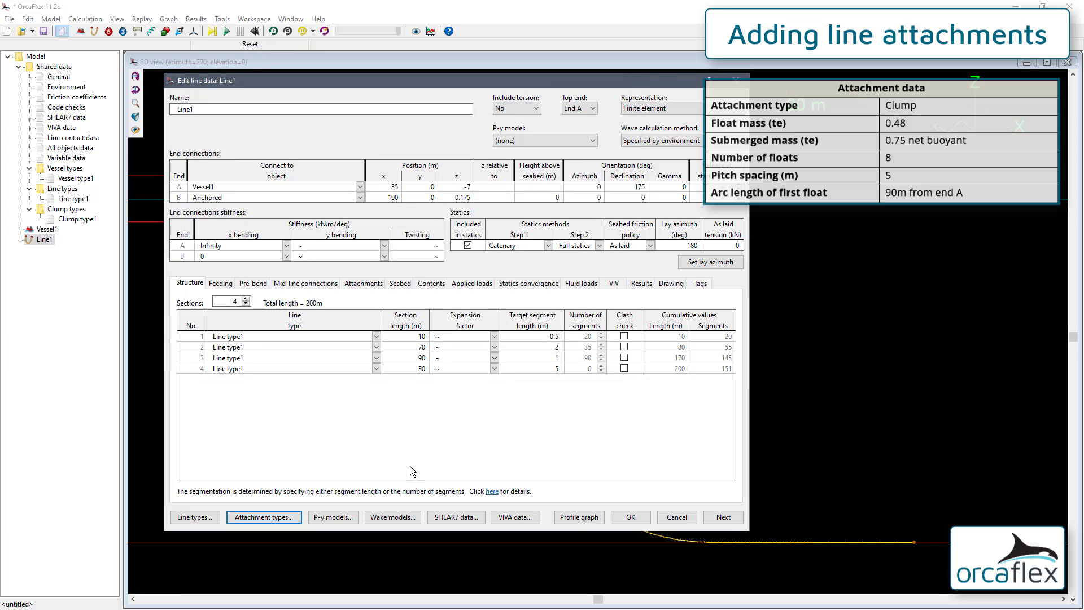
- Add one clump attachment to Line1 at z = 90 m relative to End A, and accept the line data
{"action": "left_click", "coordinate": [376, 287]}
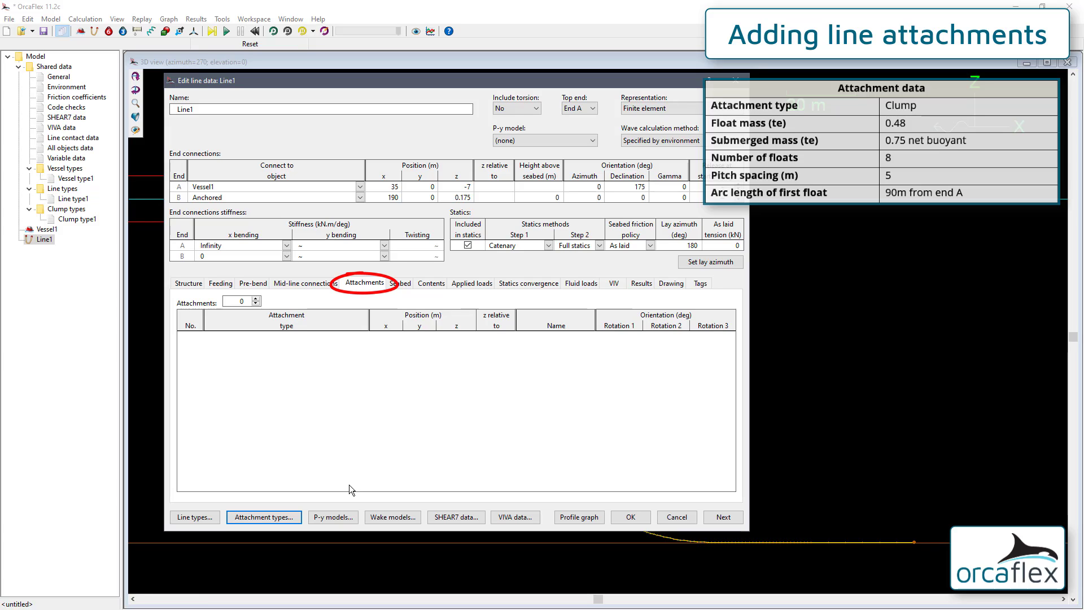
{"action": "left_click", "coordinate": [256, 299]}
{"action": "left_click", "coordinate": [462, 338]}
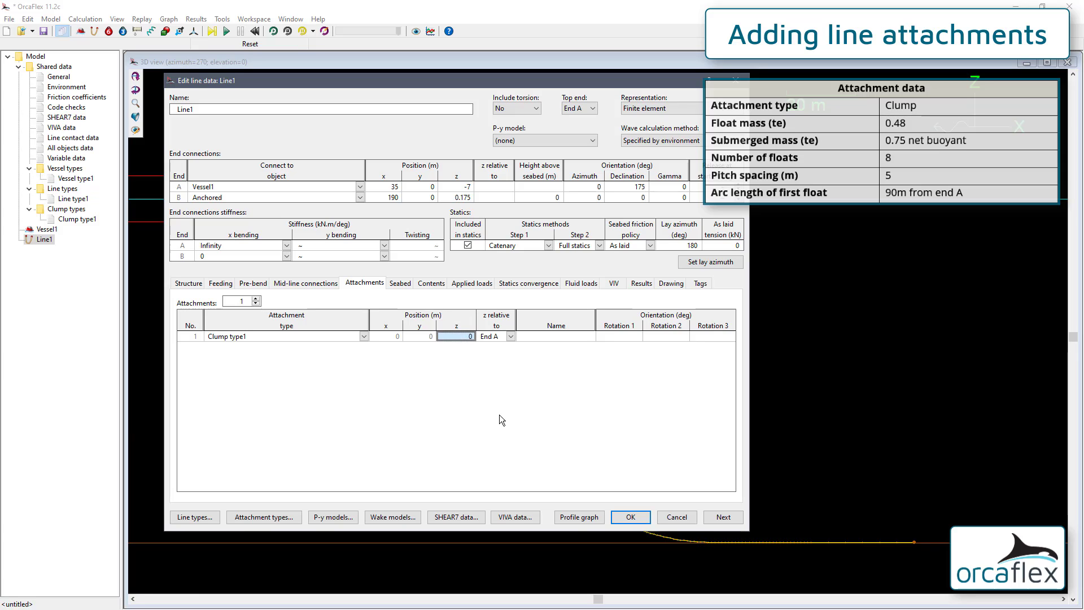
{"action": "type", "text": "90"}
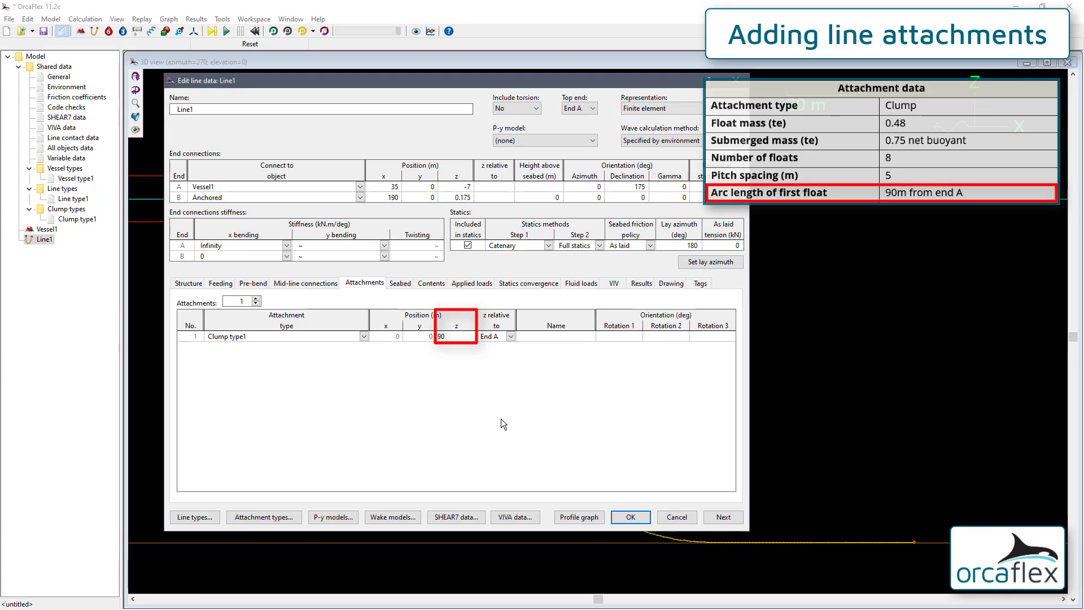
{"action": "key", "text": "Return"}
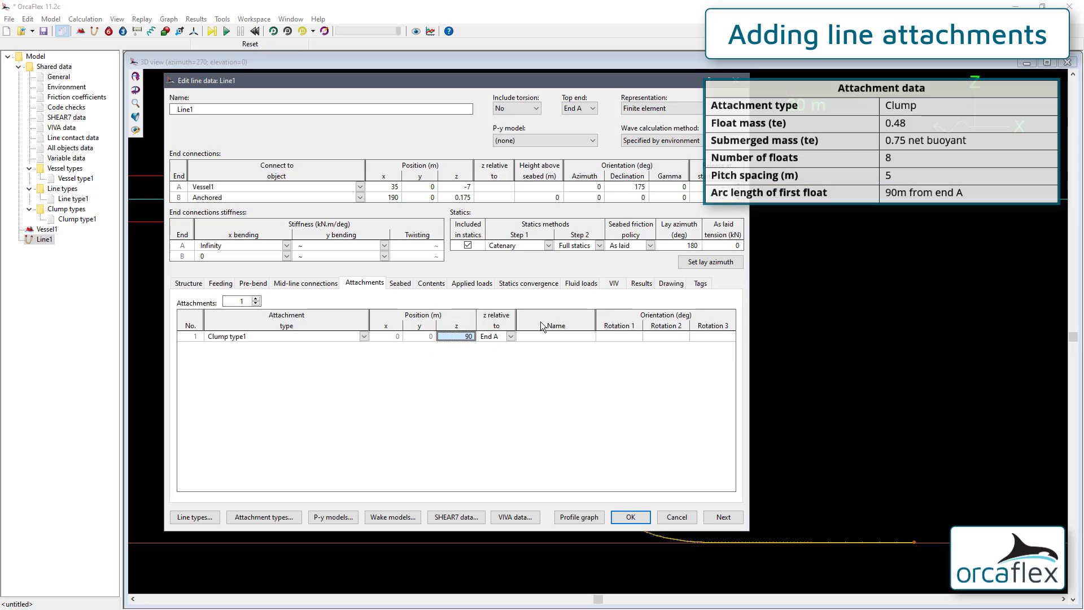
{"action": "left_click_drag", "start_coordinate": [517, 83], "coordinate": [267, 59]}
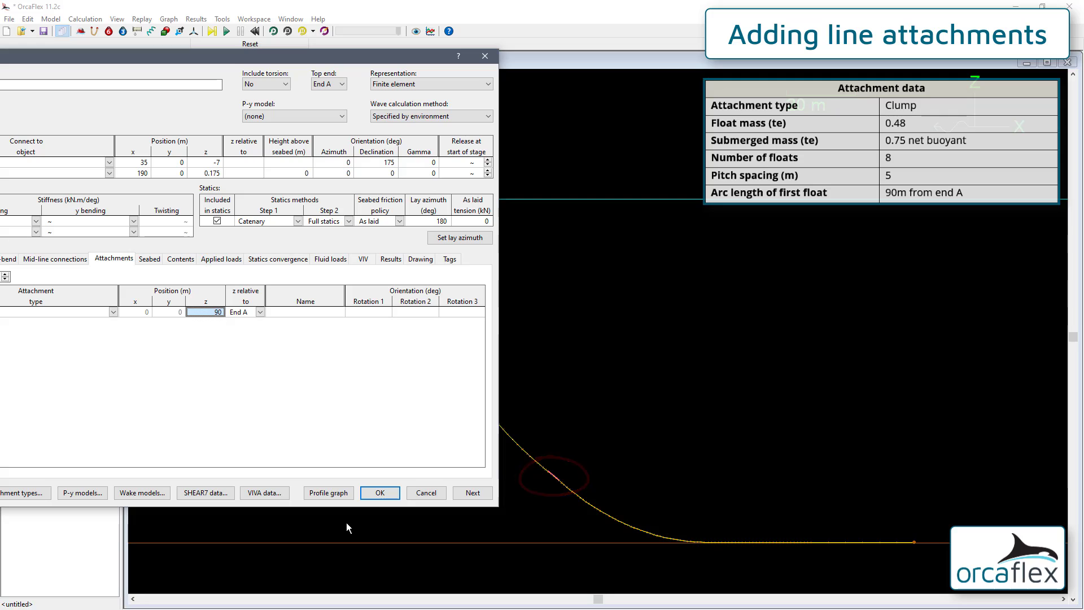
{"action": "left_click", "coordinate": [380, 491]}
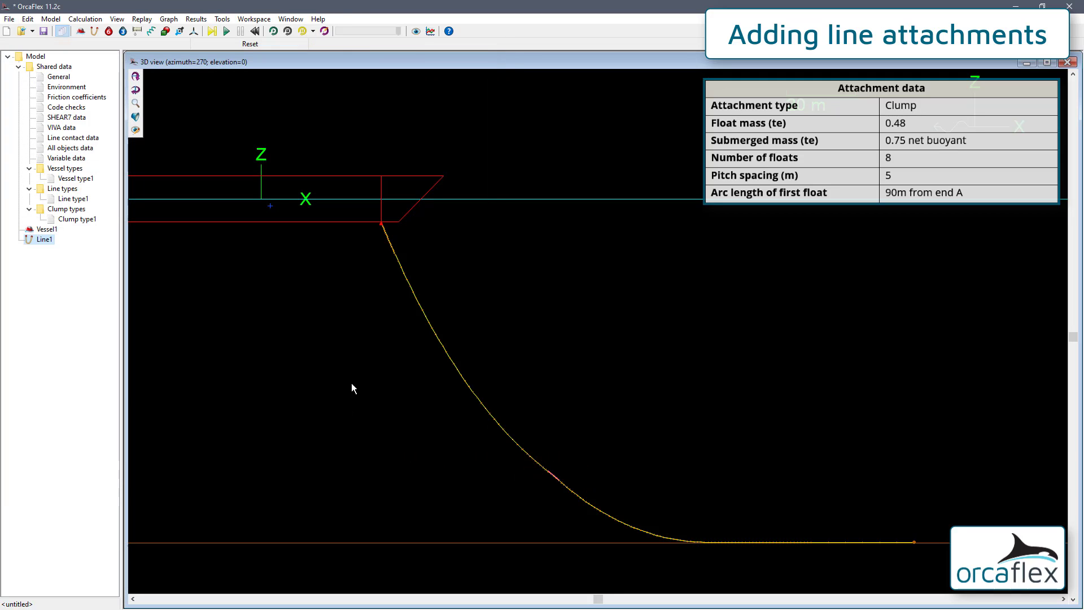
- Review the line reset representation options in the General data, and close the form
{"action": "double_click", "coordinate": [59, 77]}
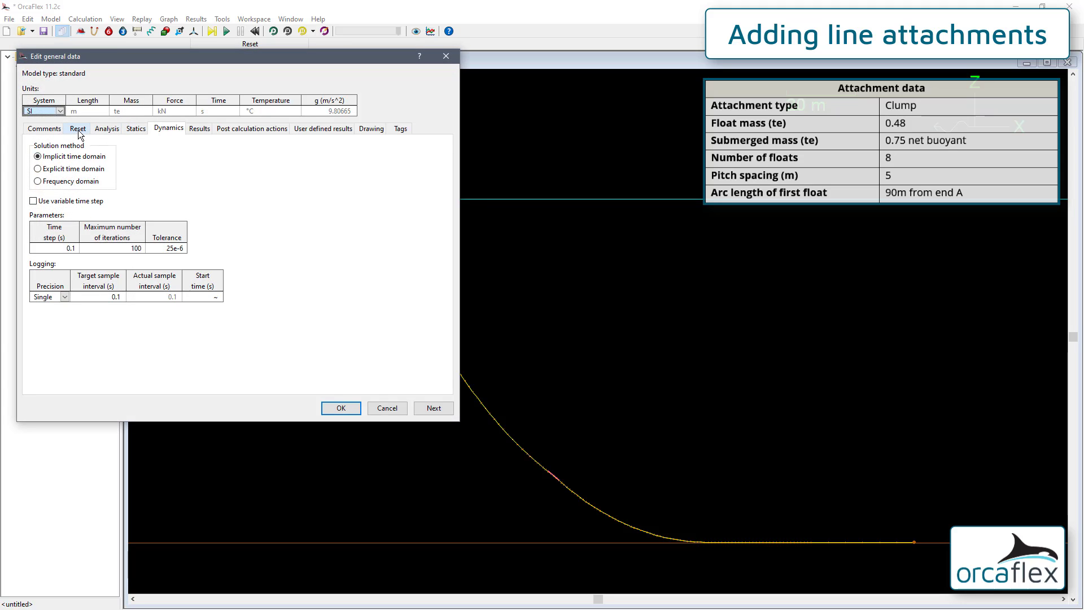
{"action": "left_click", "coordinate": [79, 130]}
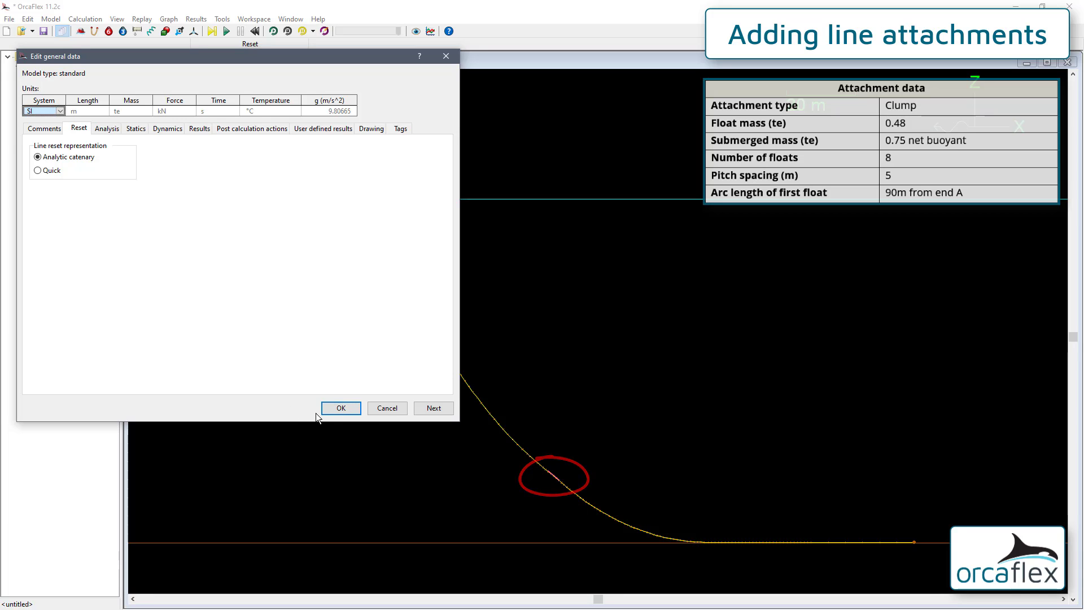
{"action": "left_click", "coordinate": [346, 412]}
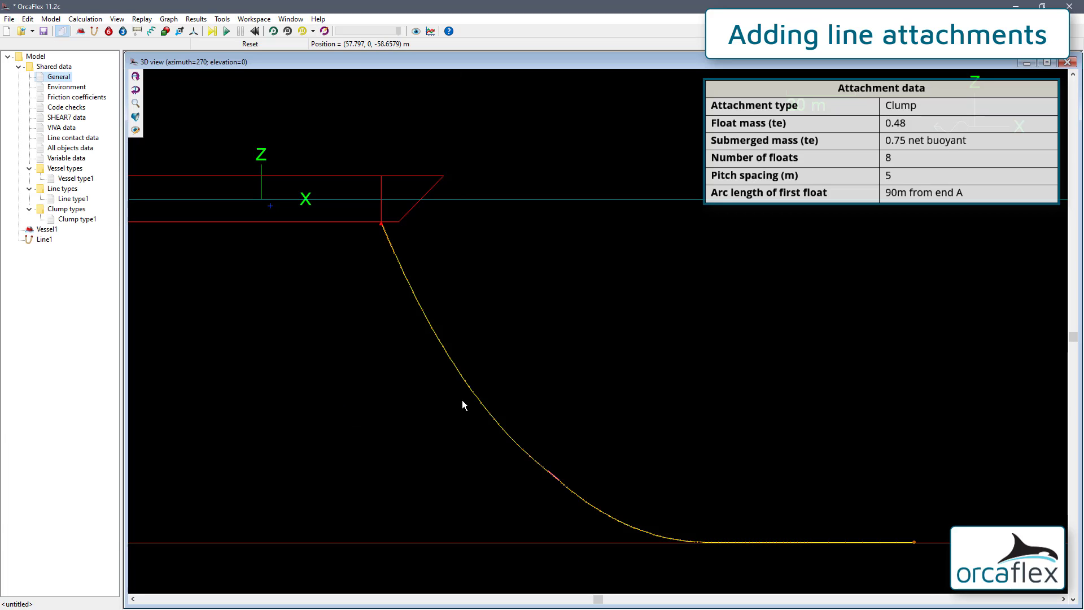
- Open Line1's data, switch to Excel, fill cells A1:A8 with a series from 90 to 125 in increments of 5, and copy it
{"action": "double_click", "coordinate": [45, 240]}
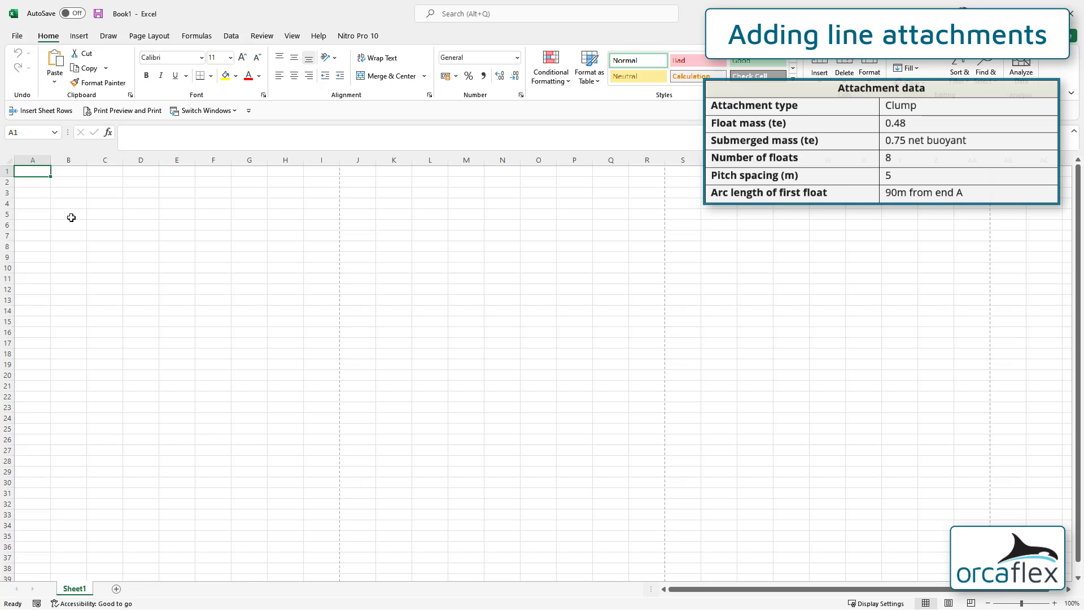
{"action": "type", "text": "90"}
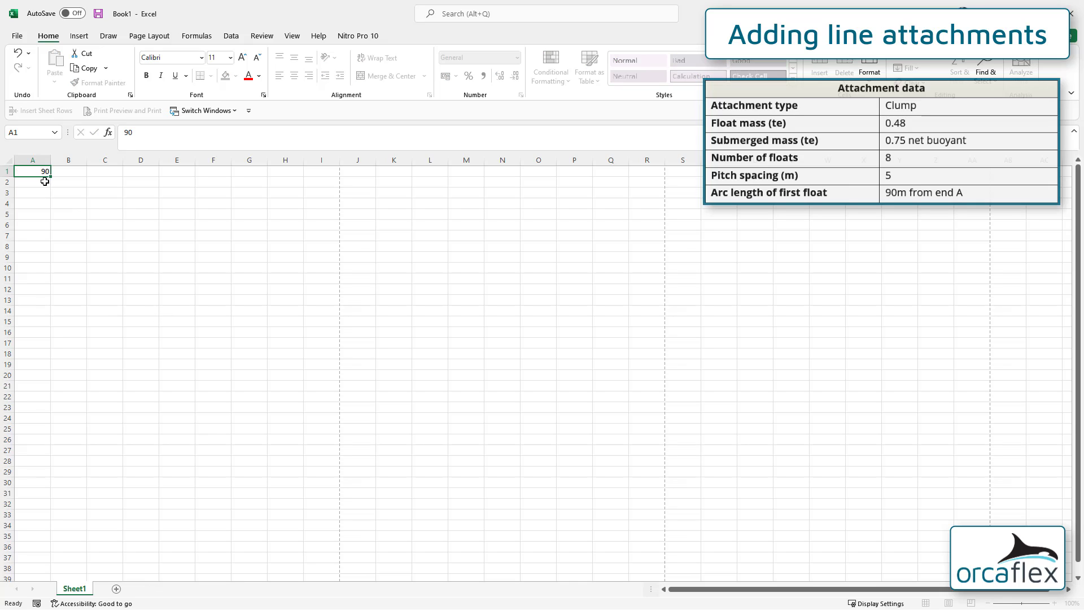
{"action": "key", "text": "Return"}
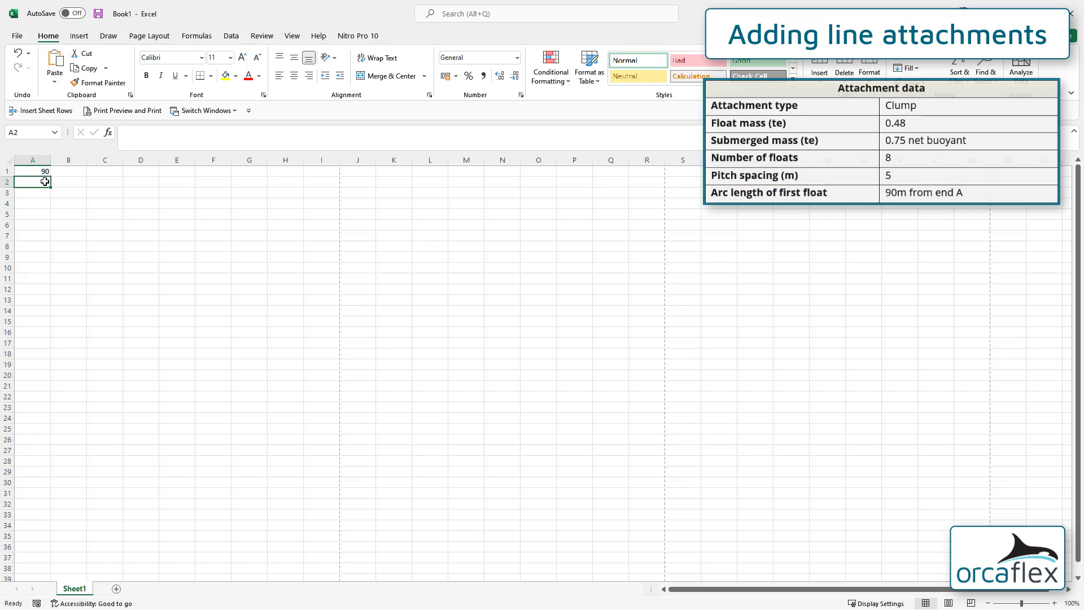
{"action": "type", "text": "95"}
{"action": "key", "text": "Return"}
{"action": "left_click", "coordinate": [37, 175]}
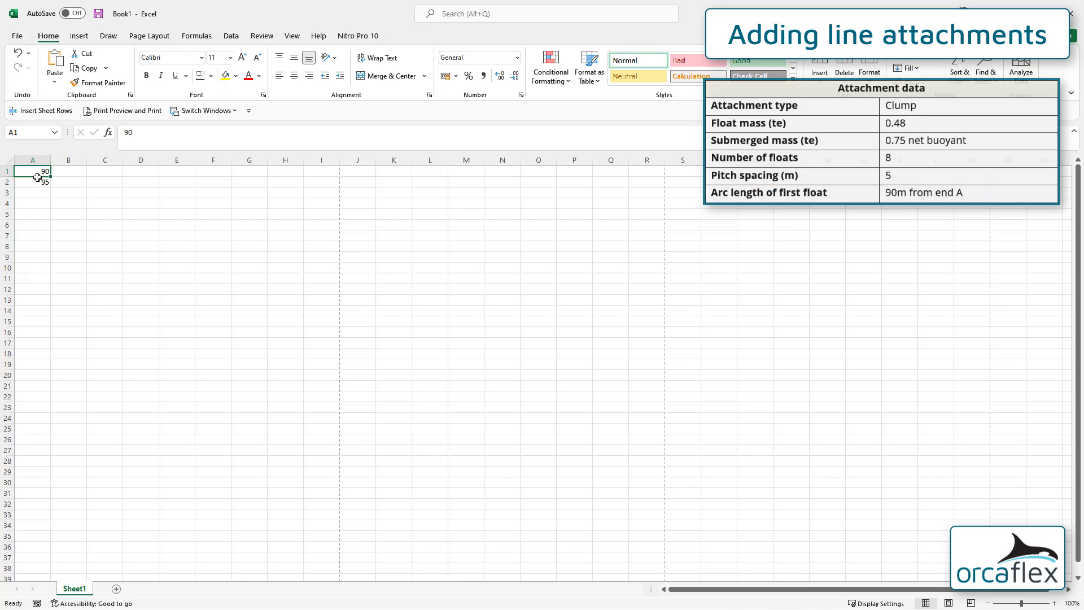
{"action": "left_click_drag", "start_coordinate": [37, 177], "coordinate": [50, 252]}
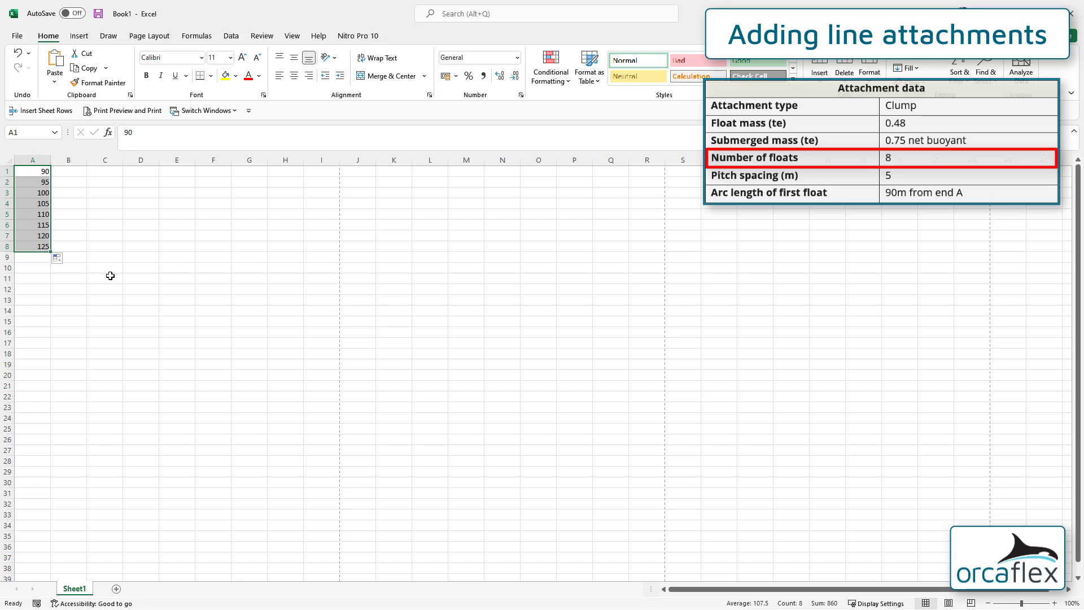
{"action": "key", "text": "ctrl+c"}
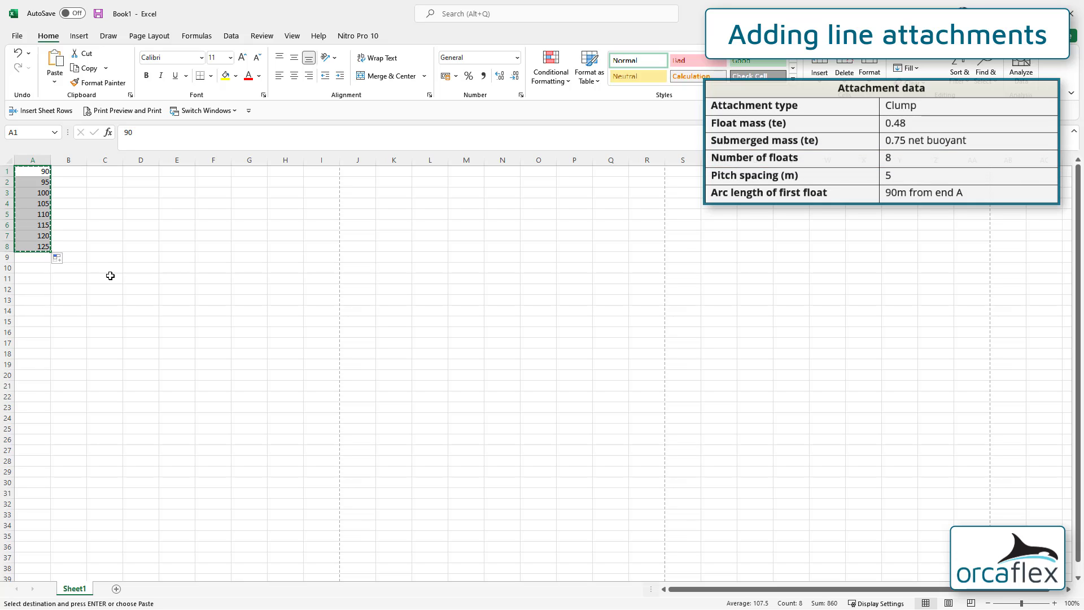
- Switch back to OrcaFlex, paste the copied z positions into Line1's attachments table, increasing it to 8 rows, and accept the line data
{"action": "key", "text": "alt+Tab"}
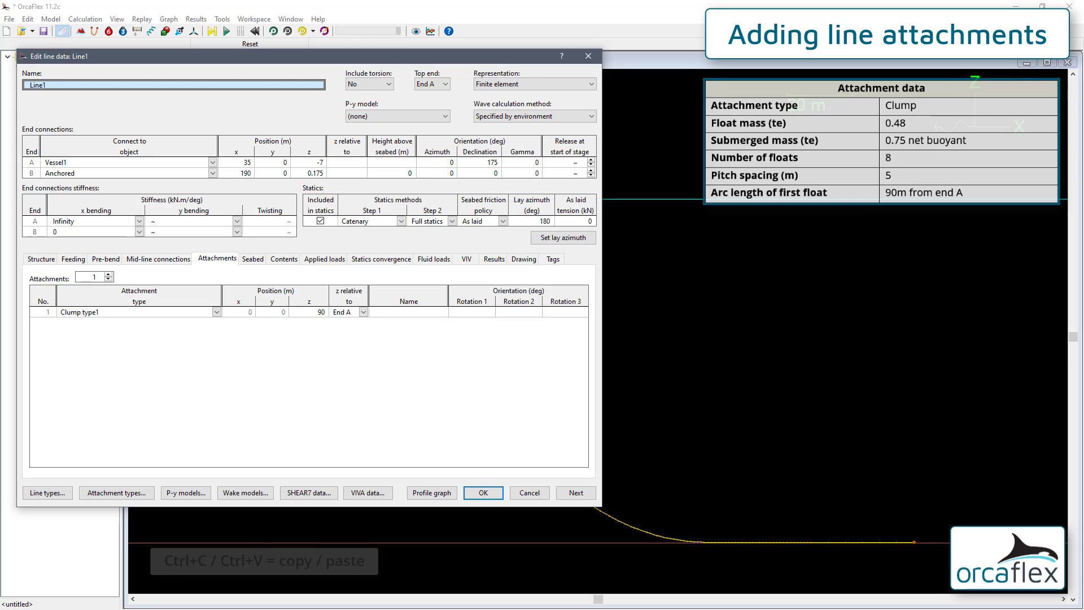
{"action": "left_click", "coordinate": [308, 312]}
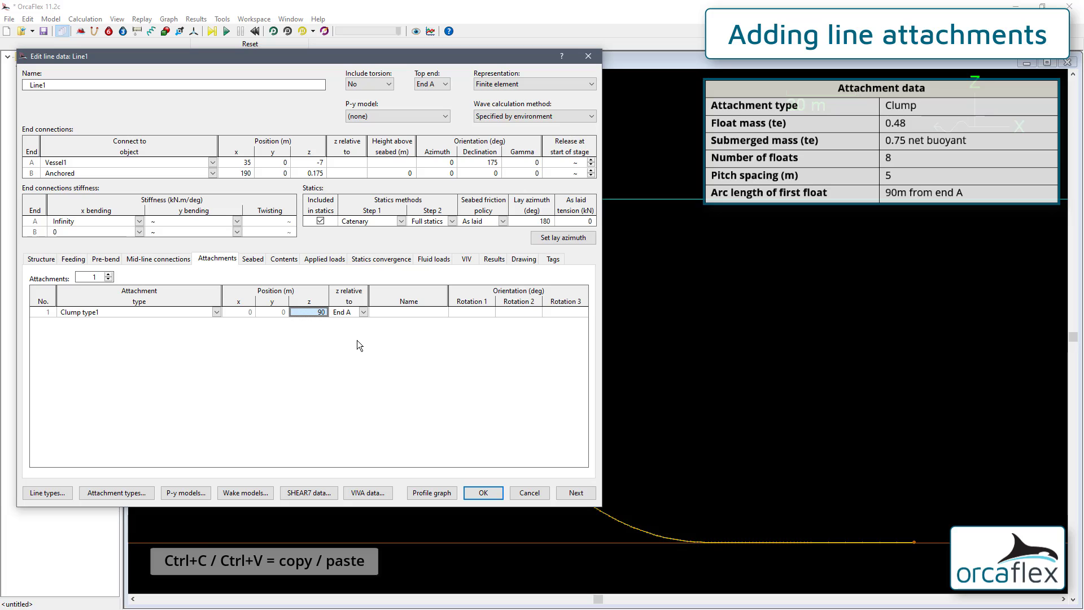
{"action": "key", "text": "ctrl+v"}
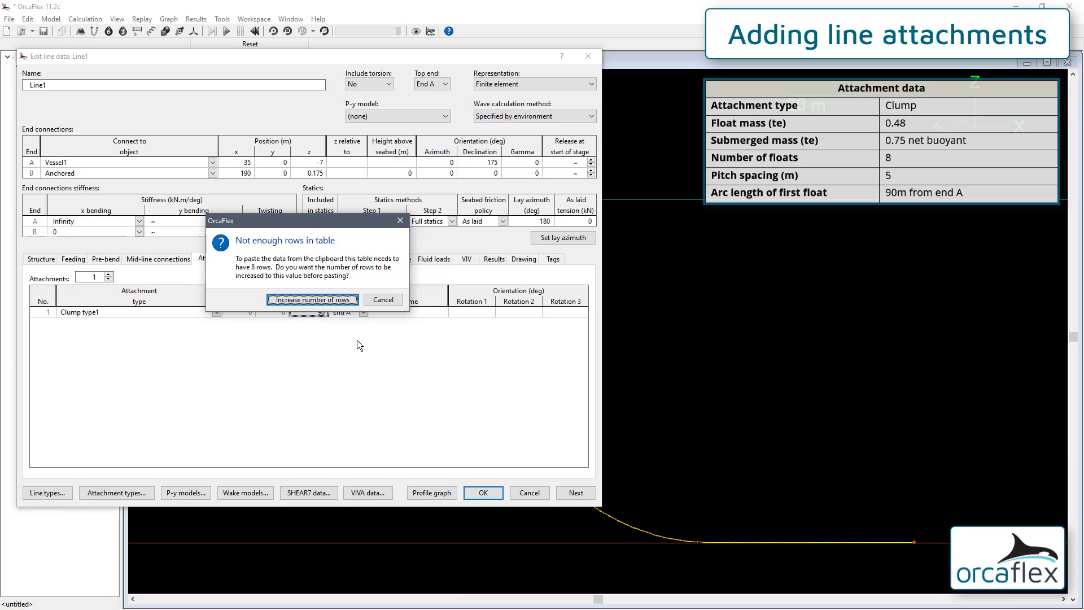
{"action": "left_click", "coordinate": [320, 301]}
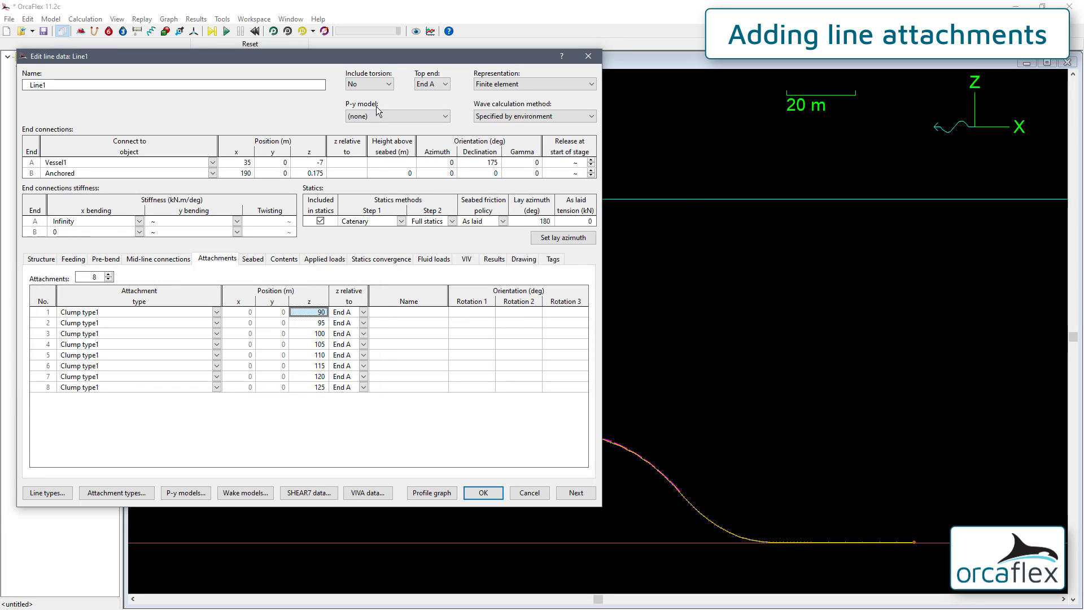
{"action": "left_click_drag", "start_coordinate": [374, 59], "coordinate": [264, 33]}
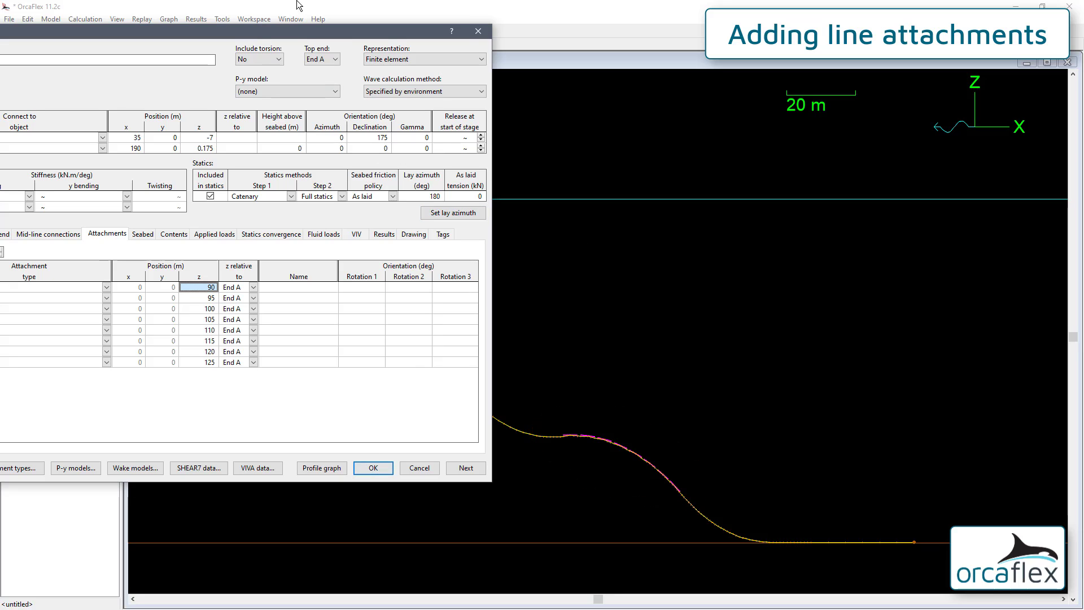
{"action": "left_click_drag", "start_coordinate": [303, 34], "coordinate": [517, 47]}
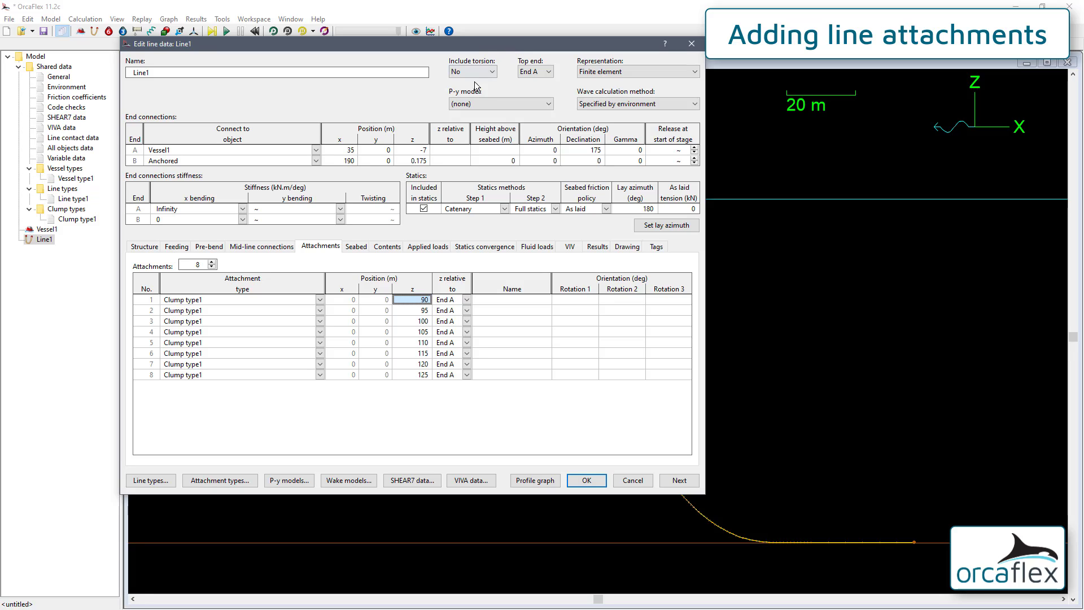
{"action": "left_click", "coordinate": [587, 483]}
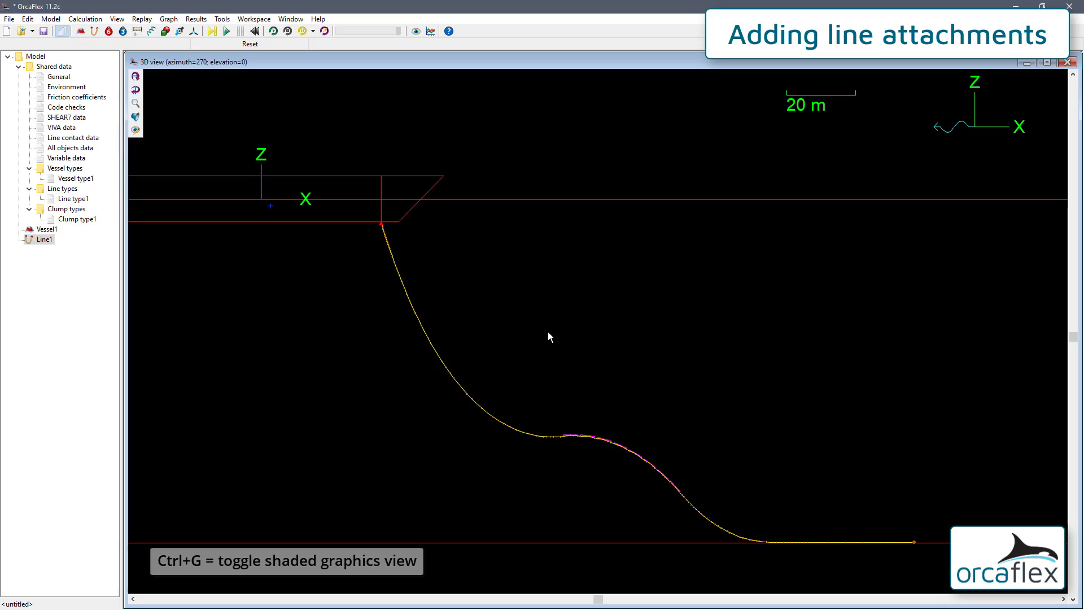
- Show the 3D view in shaded graphics, and set the clump type's height to 2 m
{"action": "key", "text": "ctrl+g"}
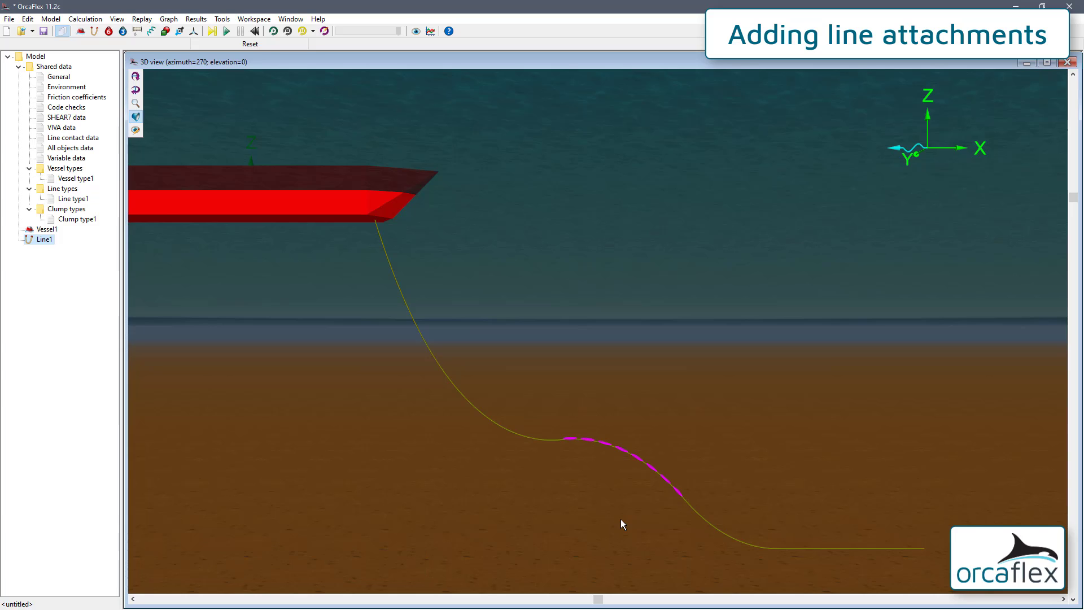
{"action": "middle_click_drag", "start_coordinate": [535, 339], "coordinate": [542, 262]}
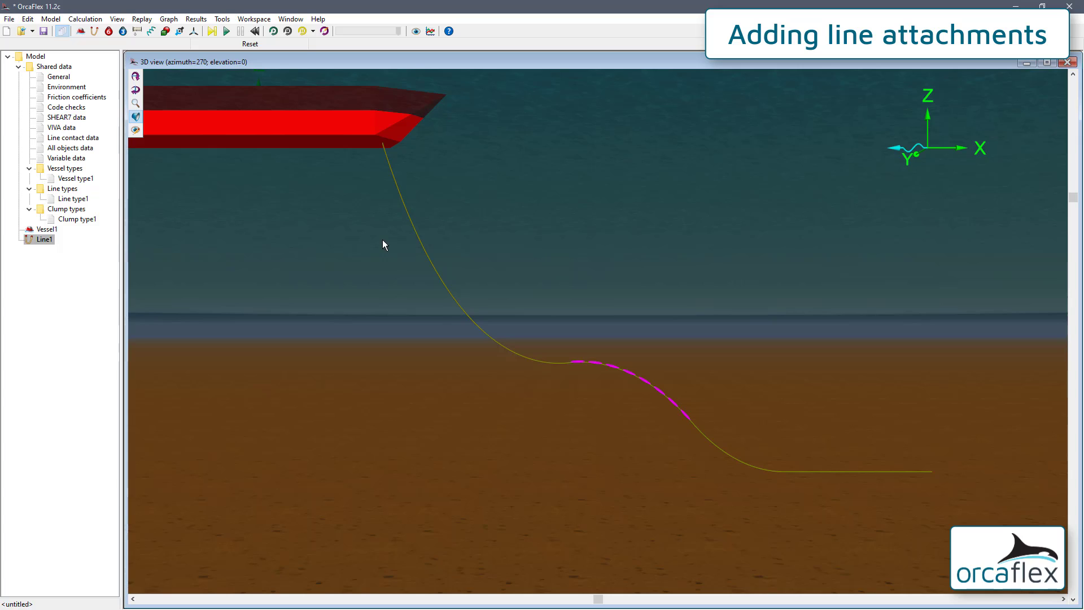
{"action": "double_click", "coordinate": [67, 220]}
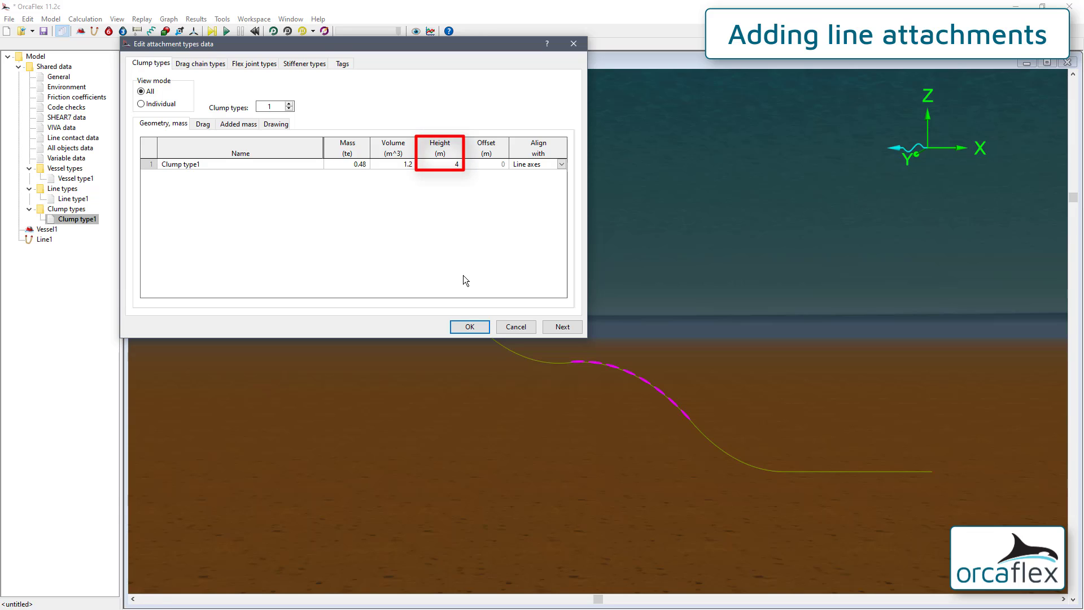
{"action": "left_click", "coordinate": [455, 164]}
{"action": "type", "text": "2"}
{"action": "key", "text": "Return"}
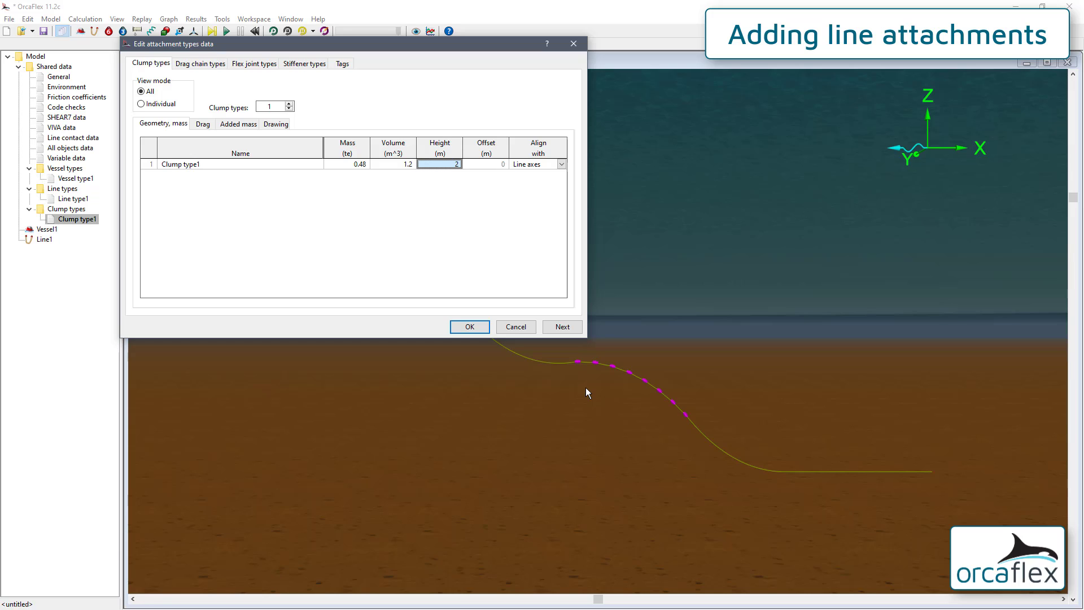
{"action": "left_click", "coordinate": [470, 326]}
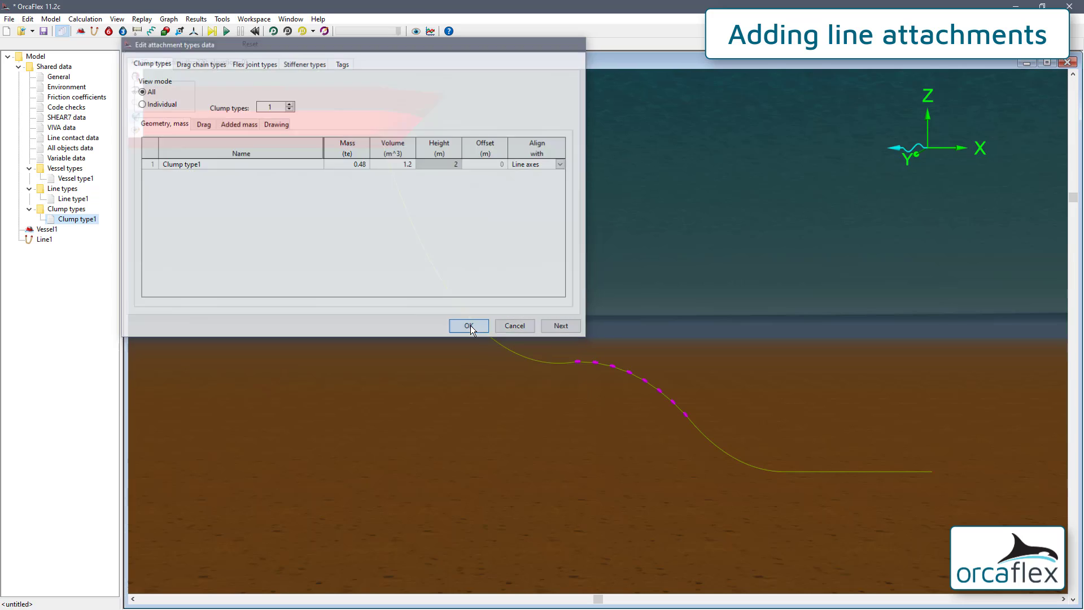
- Run the static analysis and the dynamic simulation, and check the properties report of the General data
{"action": "left_click", "coordinate": [212, 31]}
{"action": "key", "text": "F10"}
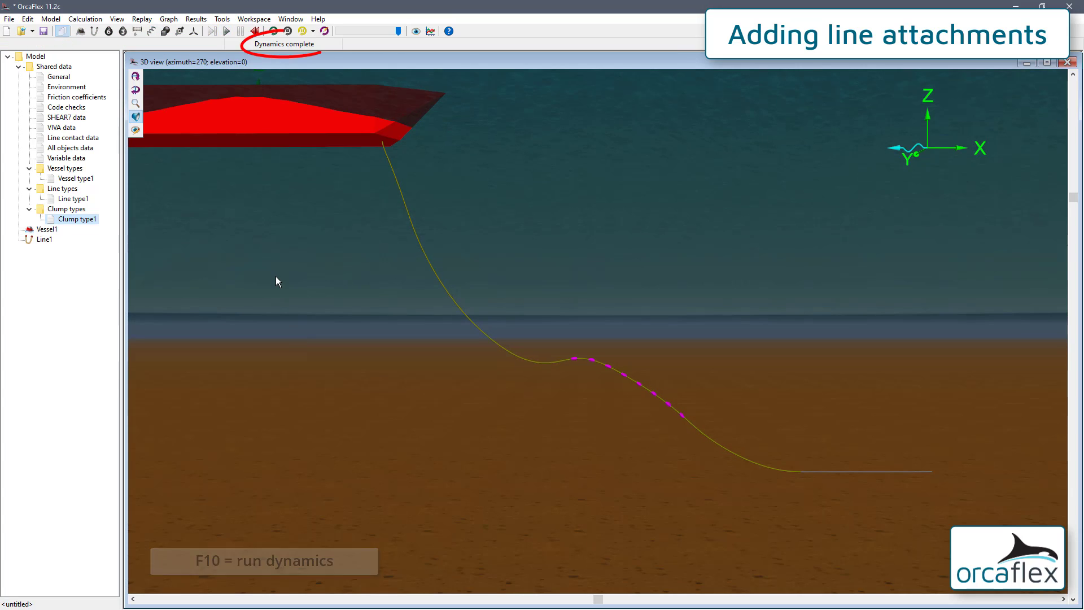
{"action": "right_click", "coordinate": [62, 79]}
{"action": "left_click", "coordinate": [118, 236]}
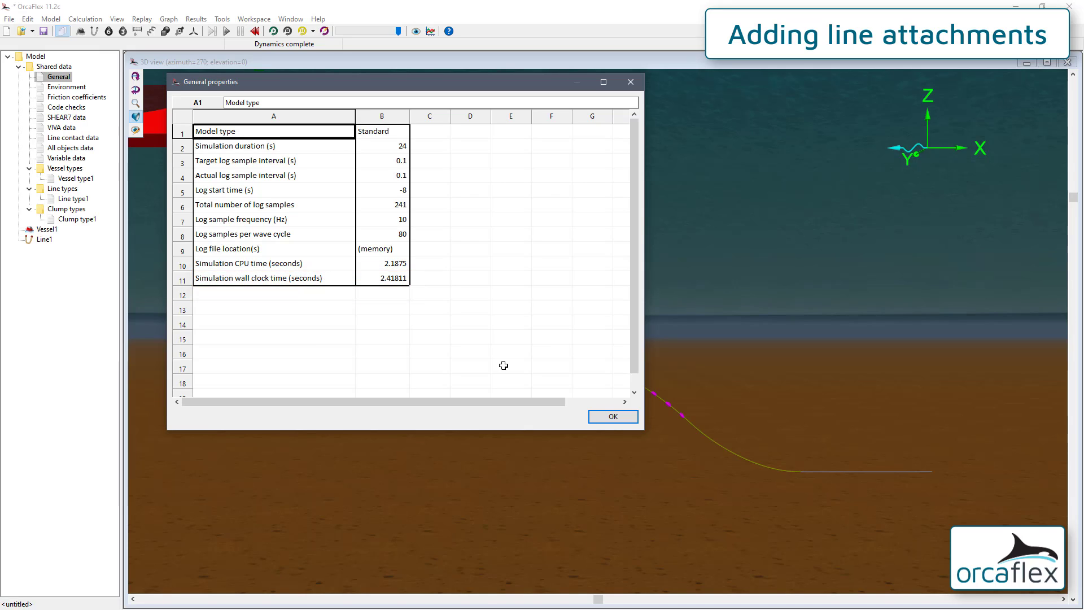
{"action": "left_click", "coordinate": [612, 418]}
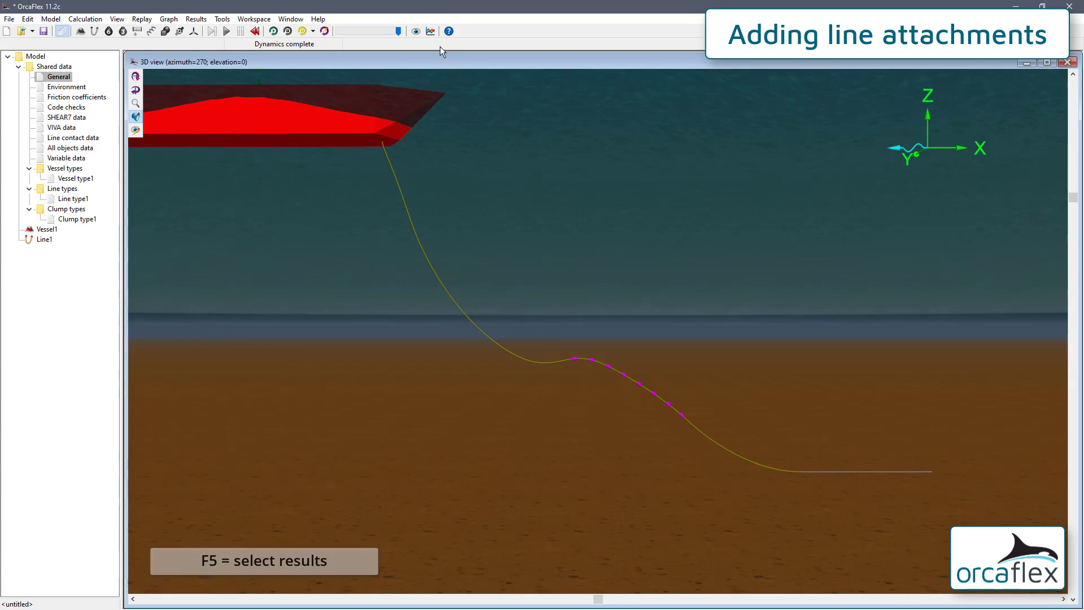
- Show the whole-simulation time history of the General implicit solver iteration count, and close the graph
{"action": "left_click", "coordinate": [432, 32]}
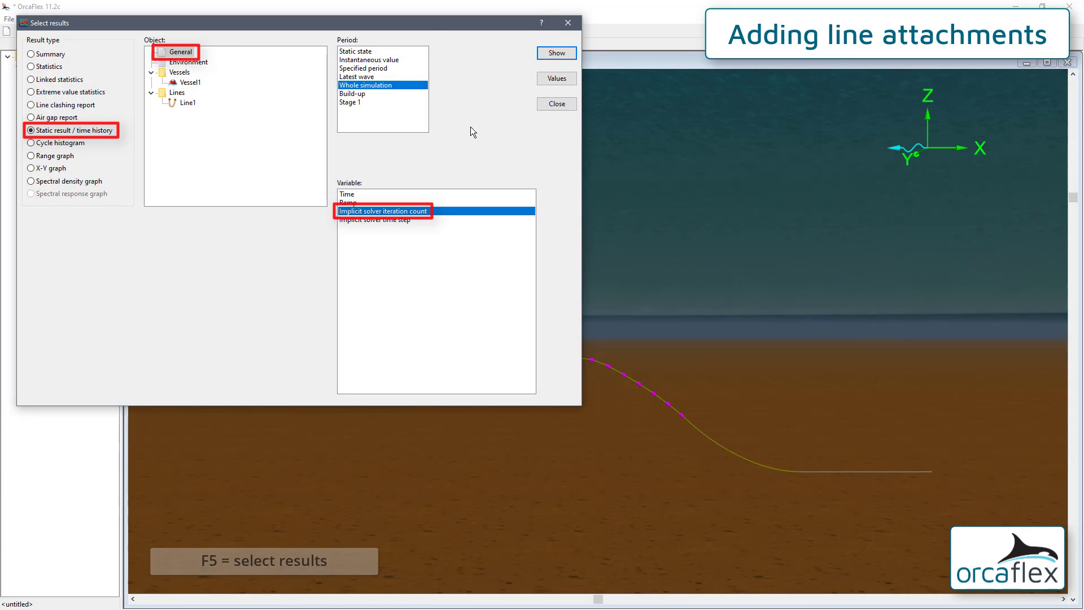
{"action": "left_click", "coordinate": [556, 54]}
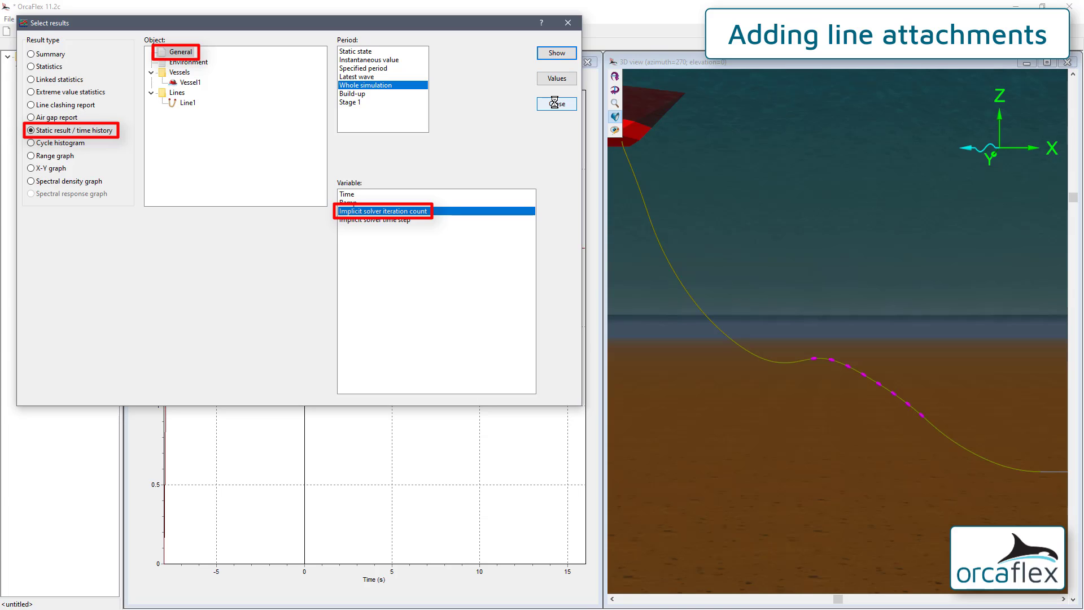
{"action": "left_click", "coordinate": [554, 102]}
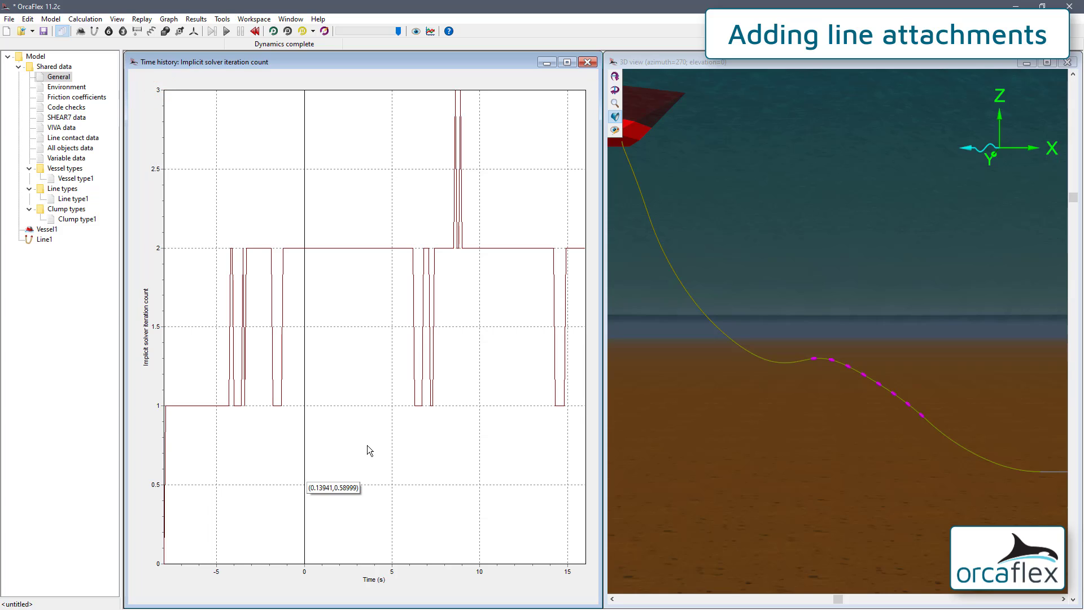
{"action": "left_click", "coordinate": [587, 63]}
- Reset the 3D view to the default wire frame view, replay the simulation, and zoom in on the riser's connection to the vessel
{"action": "key", "text": "ctrl+t"}
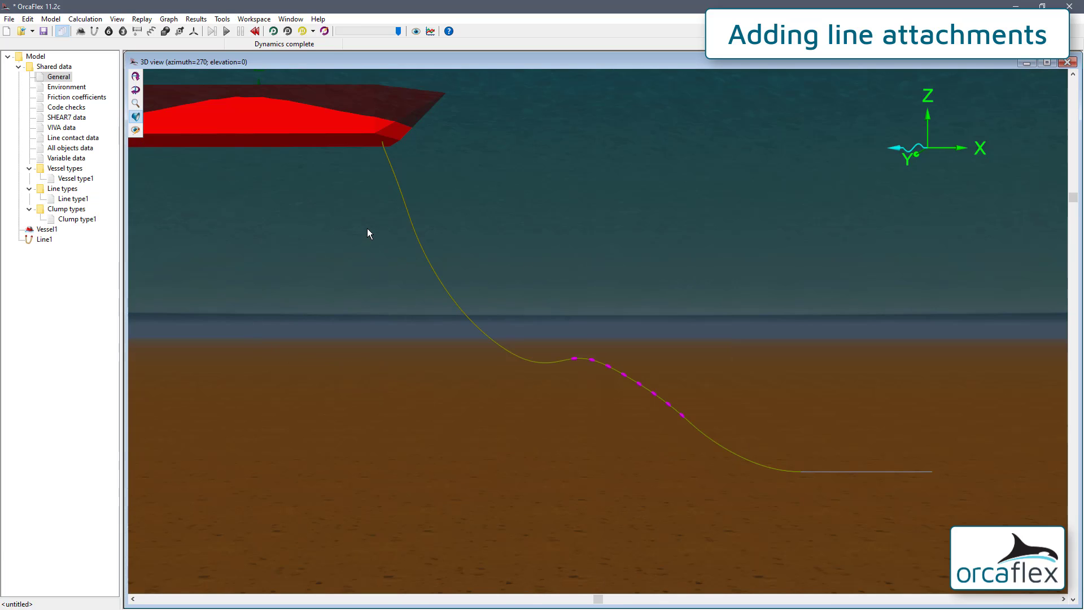
{"action": "key", "text": "ctrl+w"}
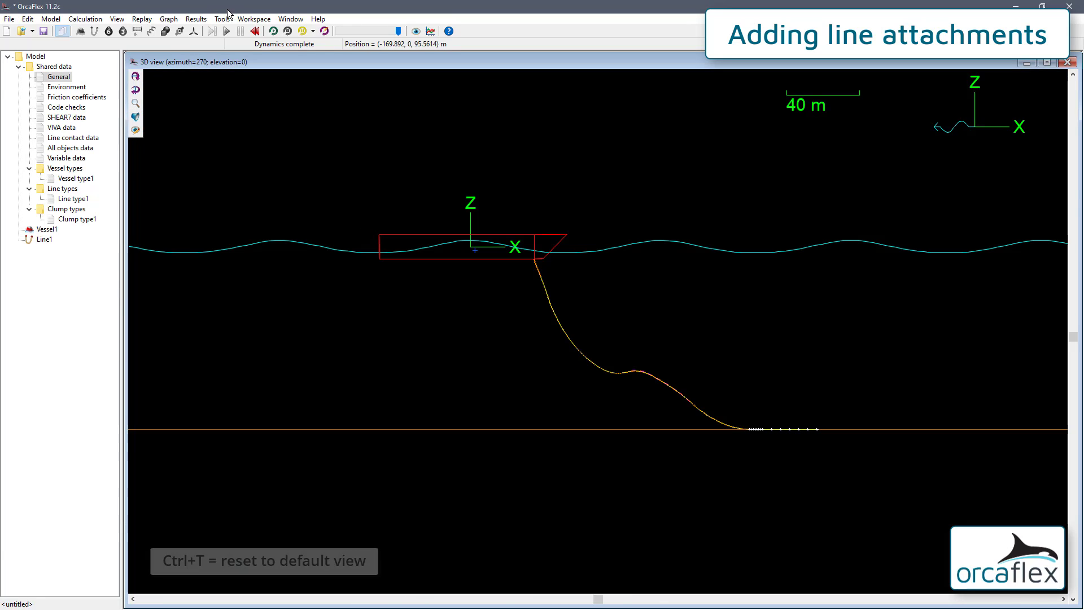
{"action": "key", "text": "ctrl+r"}
{"action": "scroll", "coordinate": [856, 475], "scroll_direction": "up", "scroll_amount": 2}
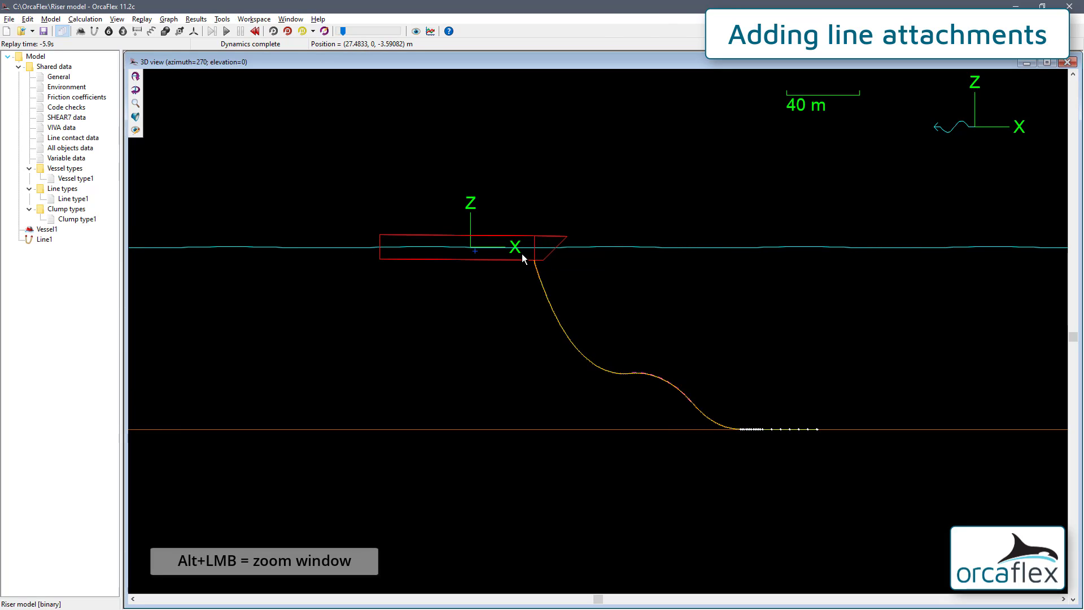
{"action": "left_click_drag", "start_coordinate": [522, 252], "coordinate": [665, 305], "text": "alt"}
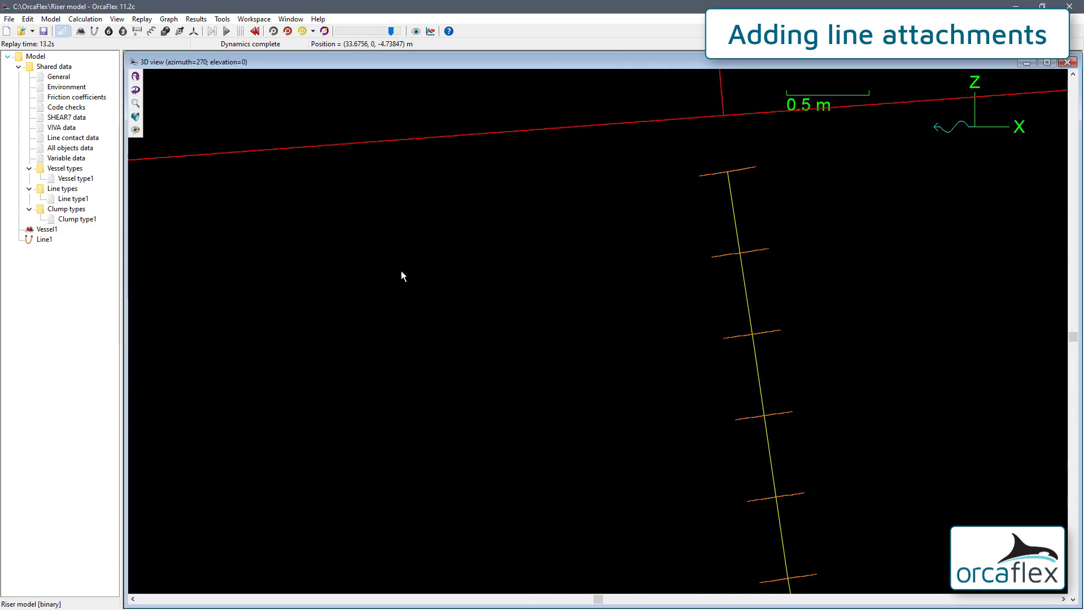
- Stop the replay, set the 3D view parameters relative to Vessel1, and replay the simulation again at the riser's top end
{"action": "left_click", "coordinate": [288, 31]}
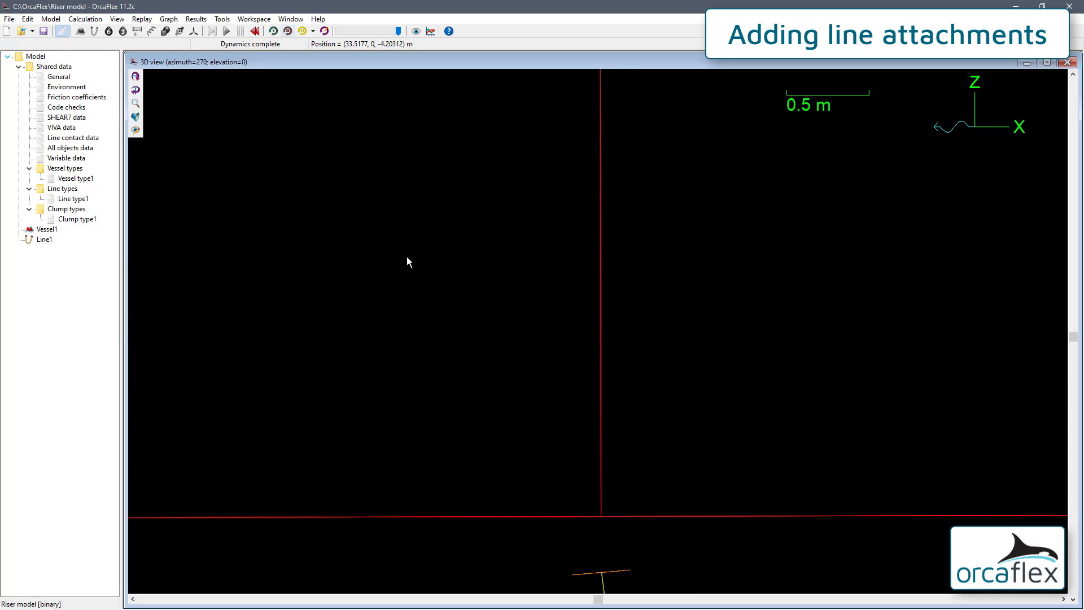
{"action": "left_click_drag", "start_coordinate": [361, 392], "coordinate": [368, 157]}
{"action": "middle_click_drag", "start_coordinate": [368, 157], "coordinate": [352, 122]}
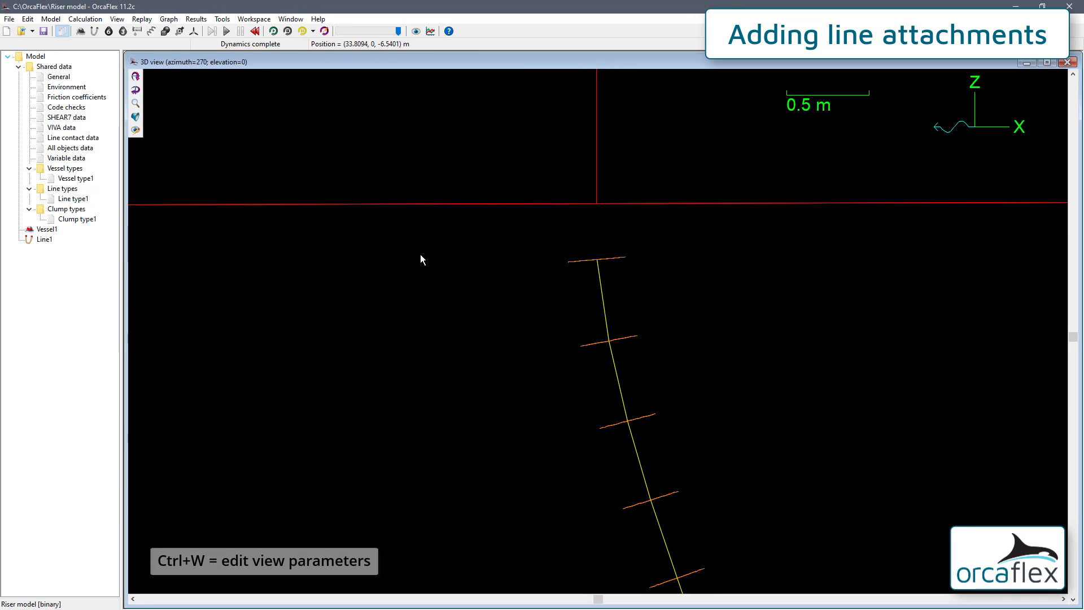
{"action": "middle_click_drag", "start_coordinate": [420, 254], "coordinate": [414, 236]}
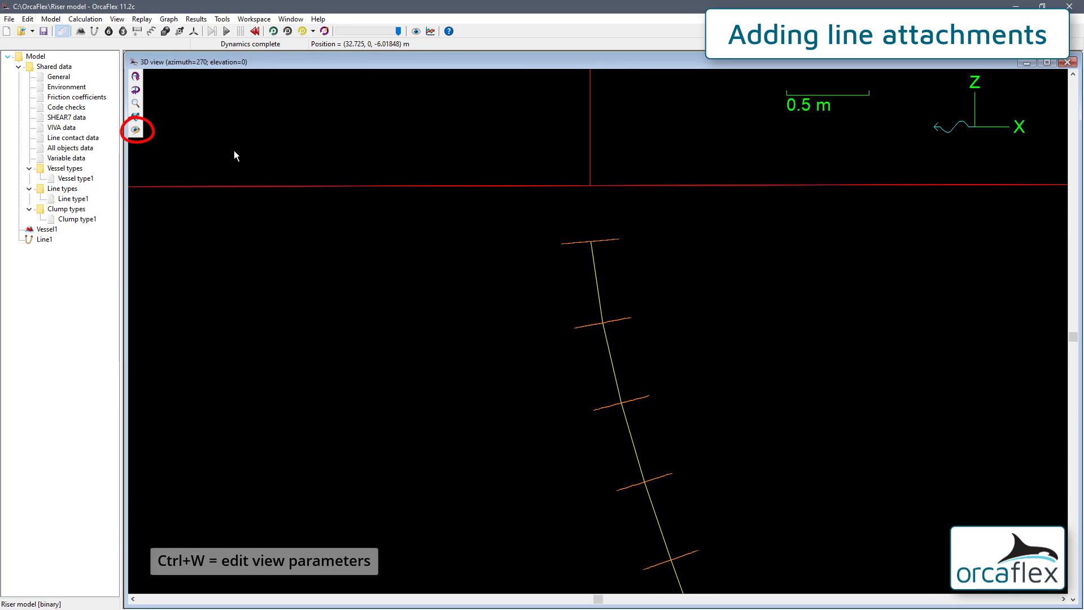
{"action": "left_click", "coordinate": [136, 130]}
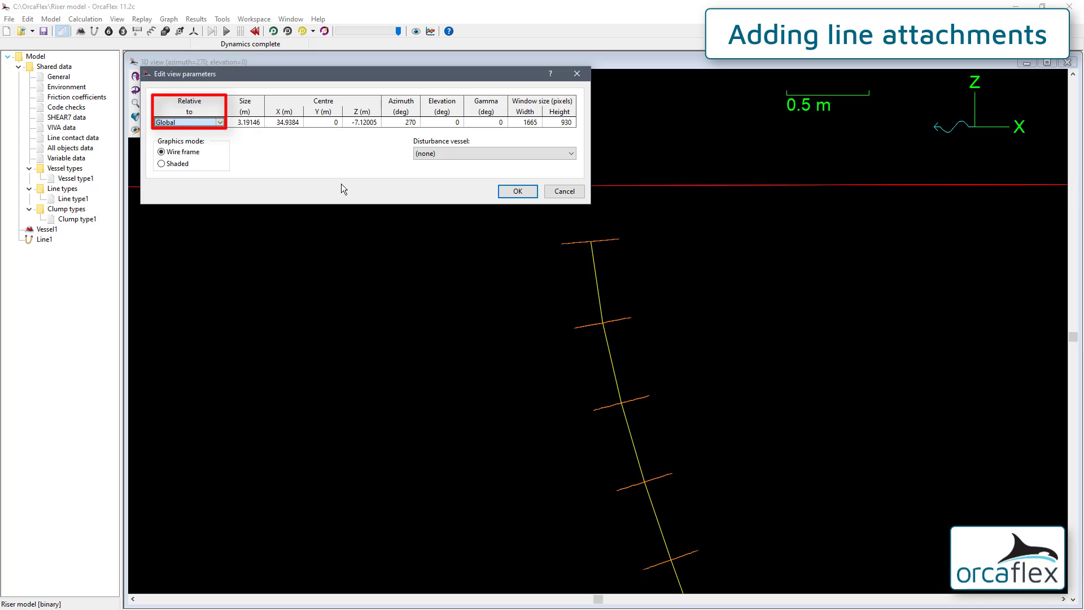
{"action": "left_click", "coordinate": [220, 123]}
{"action": "left_click", "coordinate": [202, 141]}
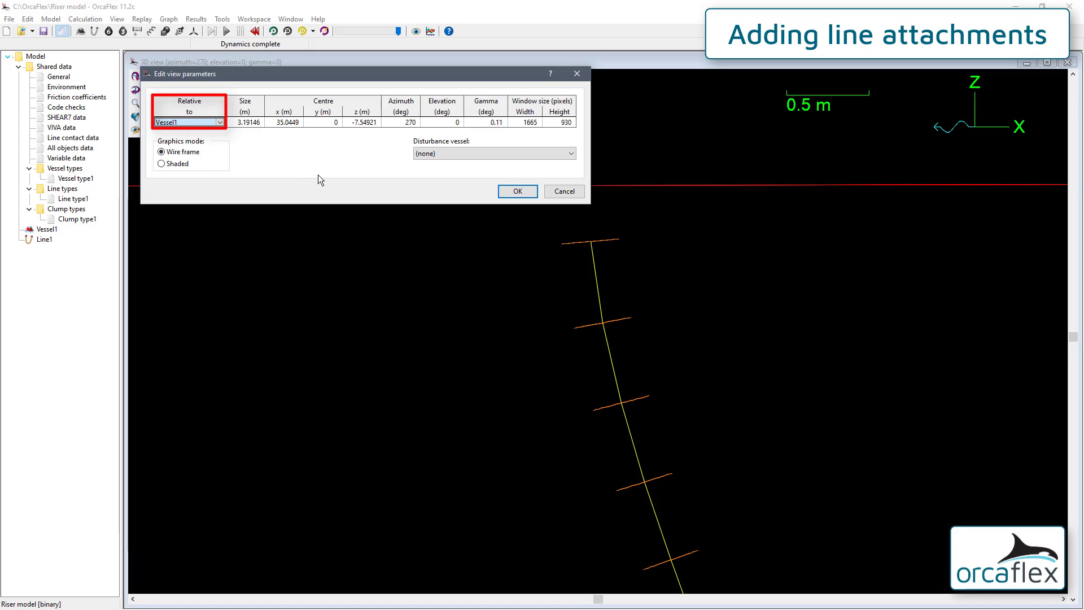
{"action": "left_click", "coordinate": [515, 192]}
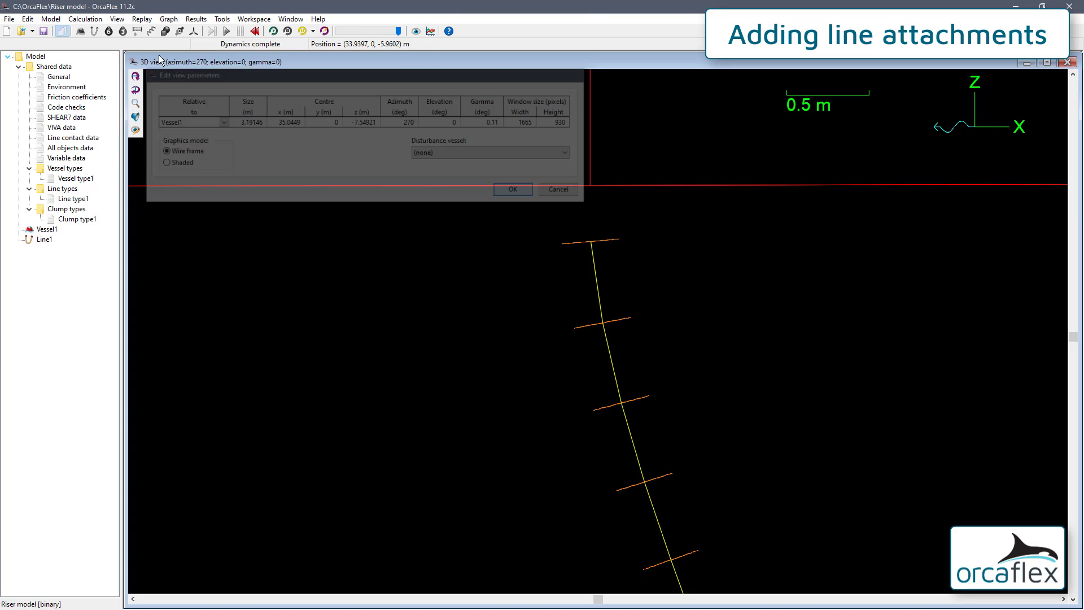
{"action": "left_click", "coordinate": [274, 32]}
{"action": "scroll", "coordinate": [588, 398], "scroll_direction": "down", "scroll_amount": 1, "text": "ctrl"}
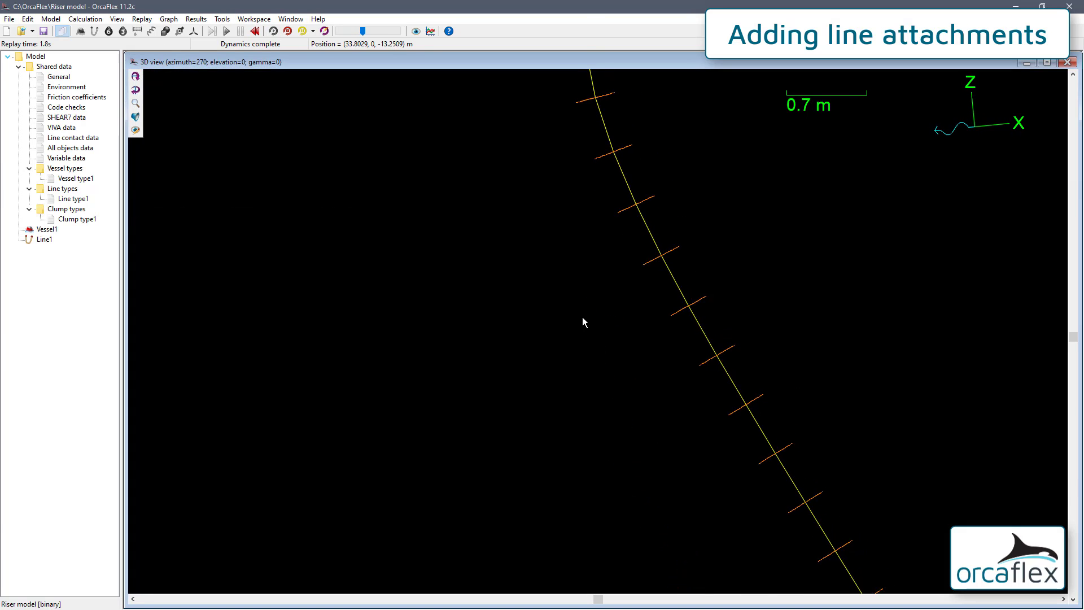
- Zoom out from the riser's top end to the whole vessel while the simulation replay runs
{"action": "middle_click_drag", "start_coordinate": [581, 316], "coordinate": [608, 449]}
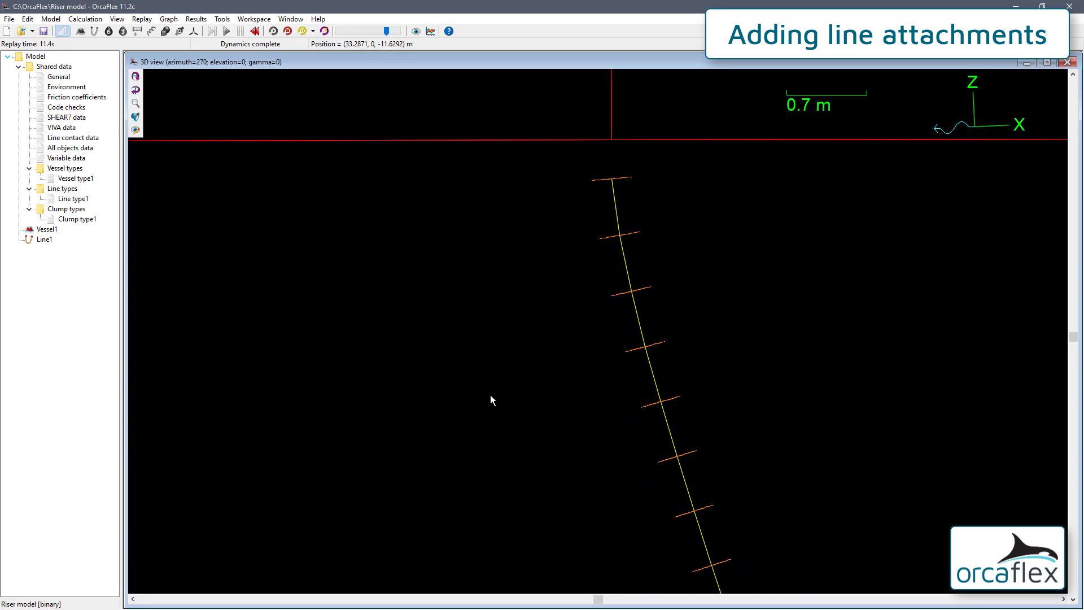
{"action": "scroll", "coordinate": [543, 367], "scroll_direction": "down", "scroll_amount": 10}
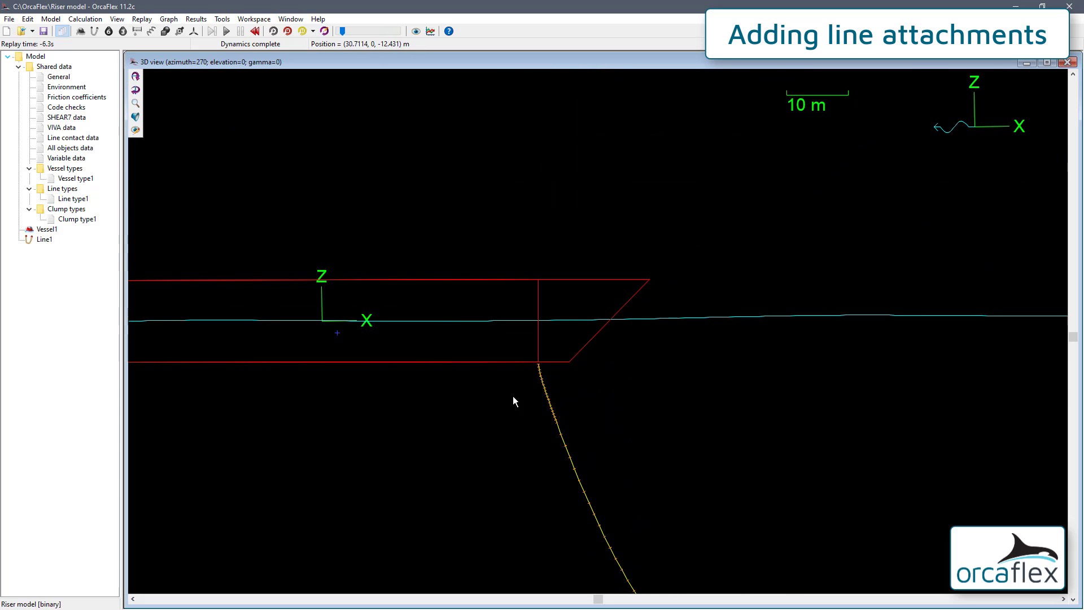
{"action": "scroll", "coordinate": [598, 314], "scroll_direction": "down", "scroll_amount": 5}
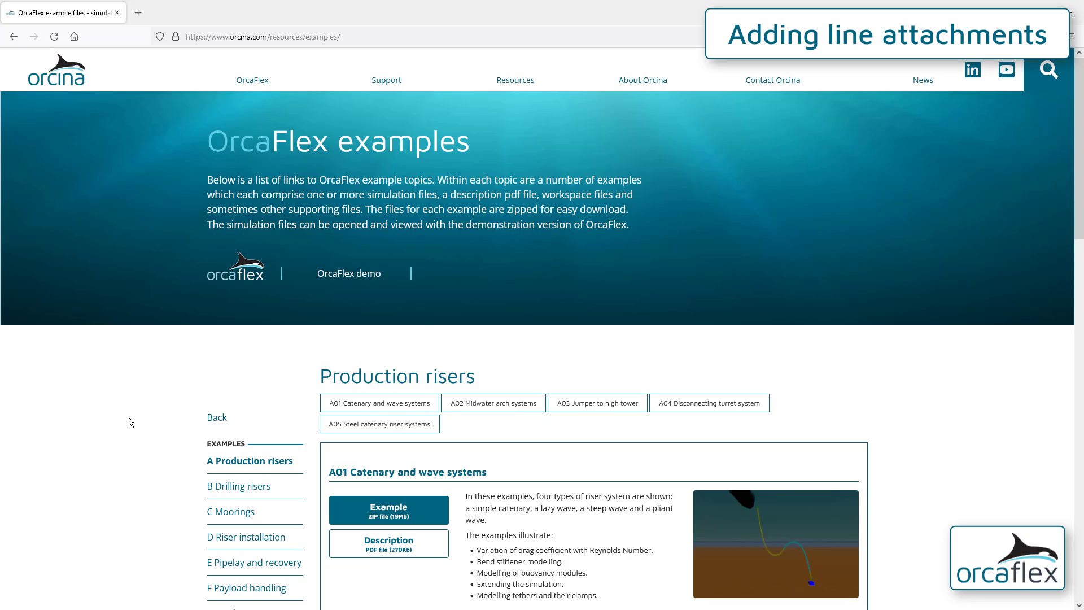
- Browse Orcina's A01 Catenary and wave systems example, and open the OrcaFlex help topic on modelling bend restrictors under Lines
{"action": "scroll", "coordinate": [129, 421], "scroll_direction": "down", "scroll_amount": 2}
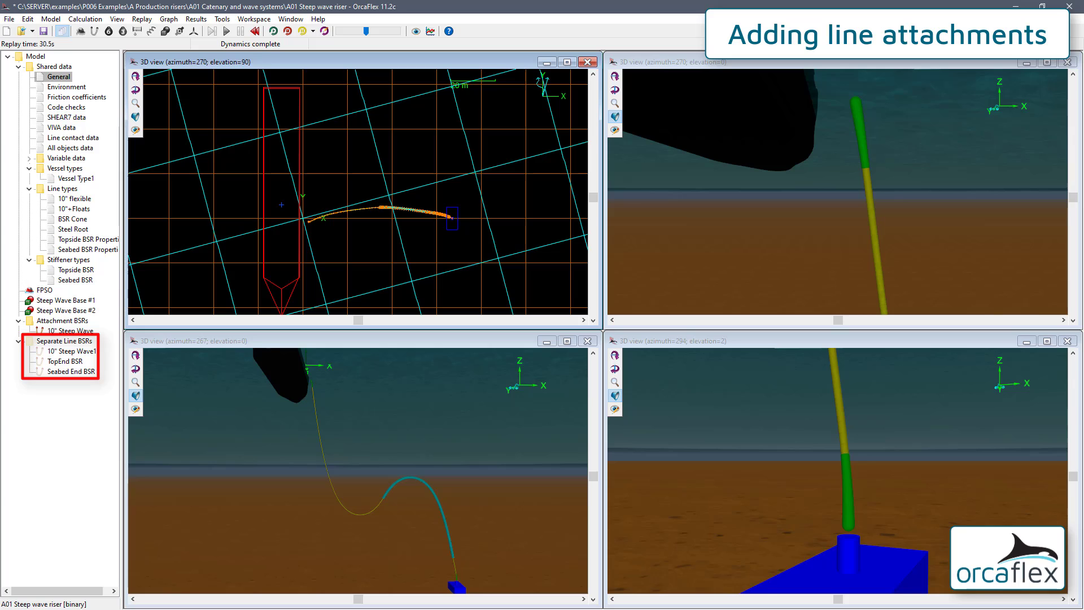
{"action": "double_click", "coordinate": [78, 139]}
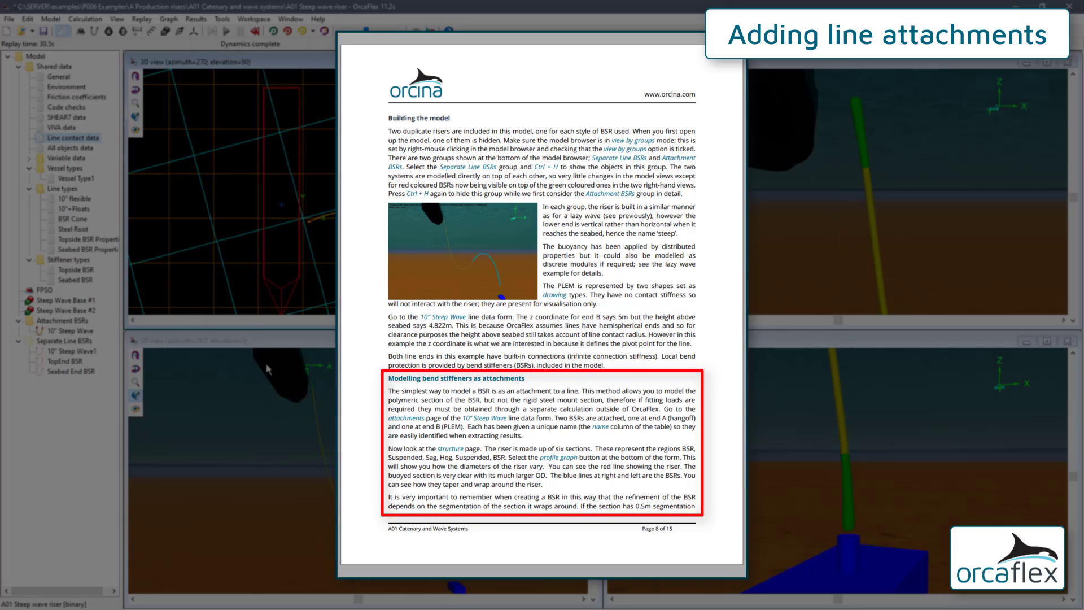
{"action": "key", "text": "F1"}
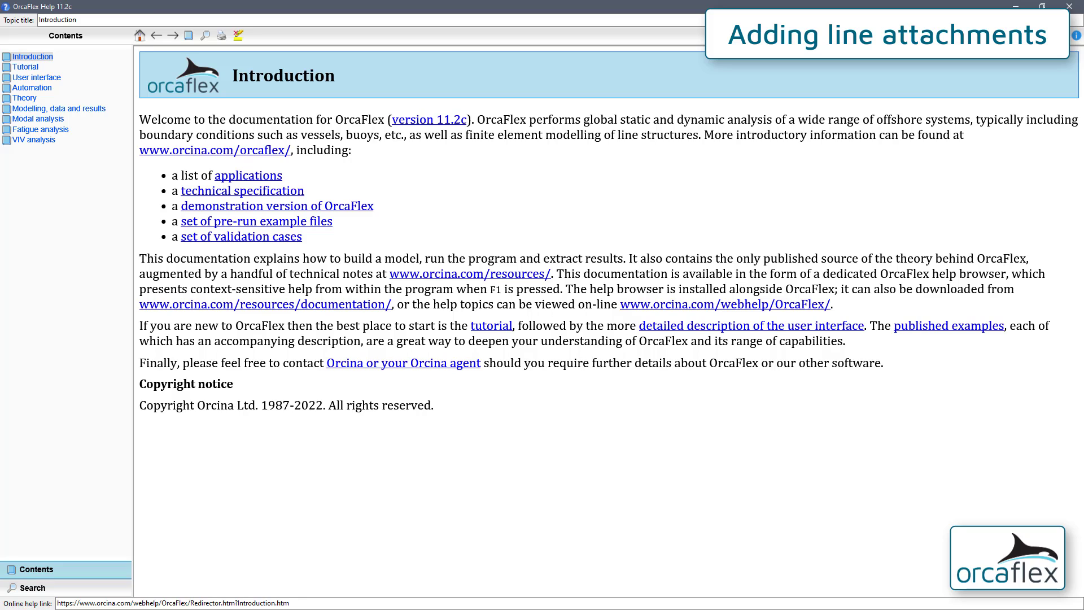
{"action": "left_click", "coordinate": [61, 109]}
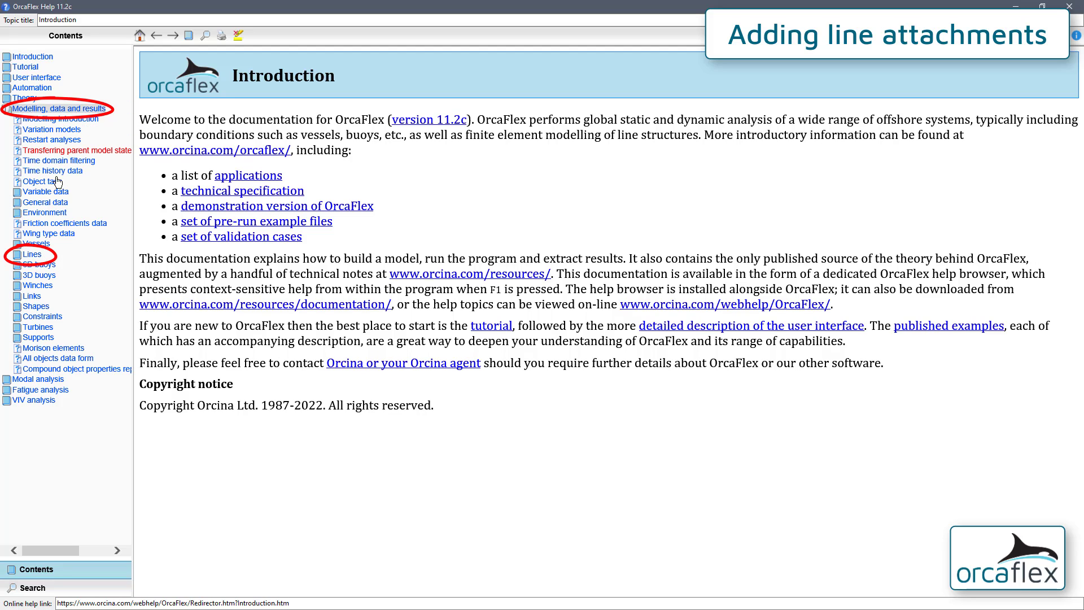
{"action": "left_click", "coordinate": [40, 257]}
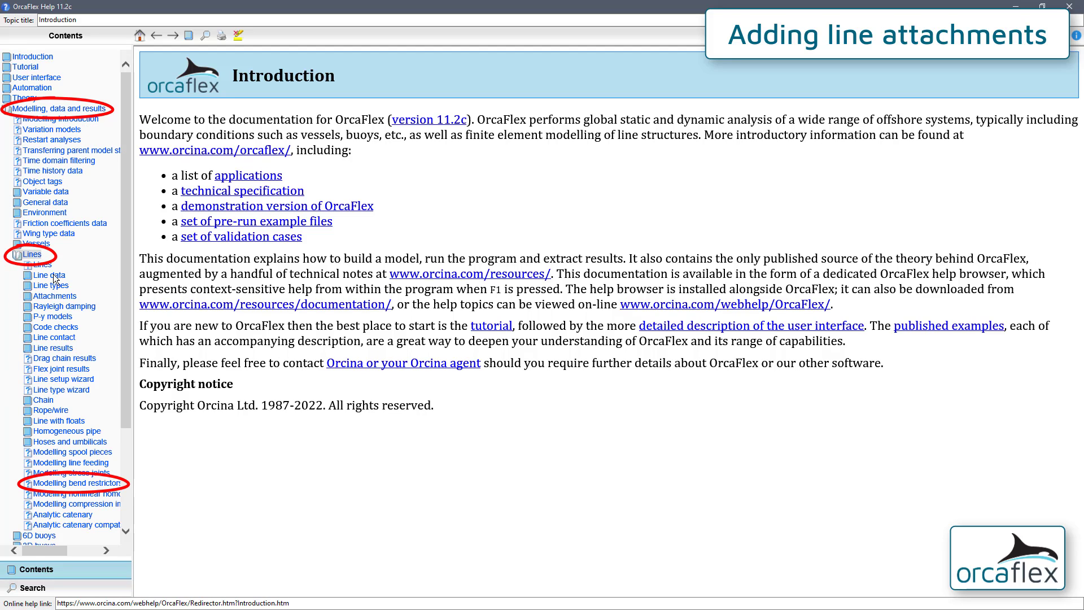
{"action": "left_click", "coordinate": [83, 484]}
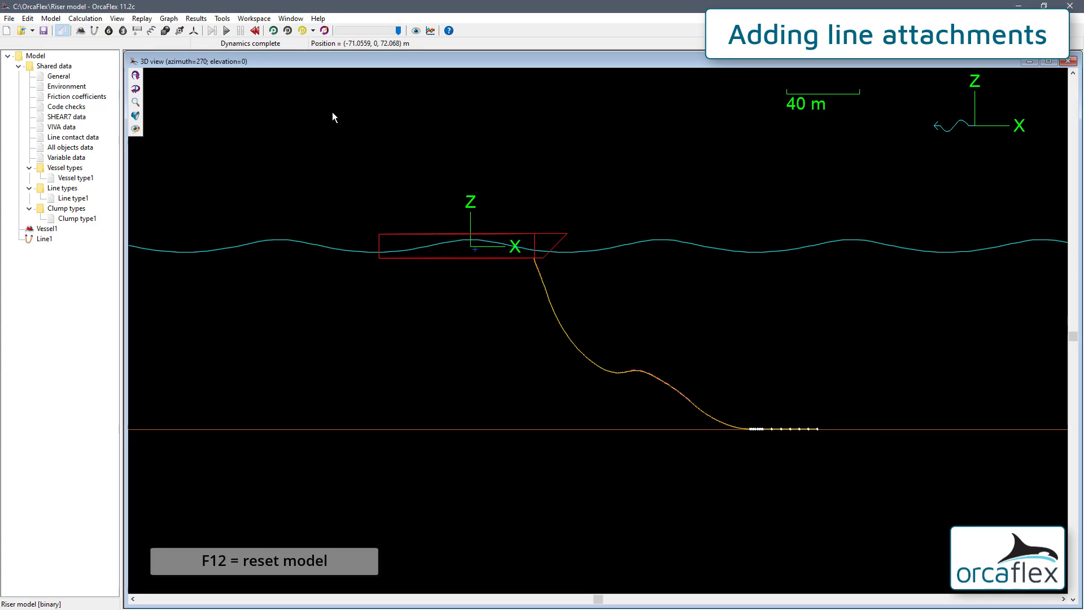
- Reset the riser model, and check the stiffener types in the attachment types data without changing them
{"action": "left_click", "coordinate": [255, 31]}
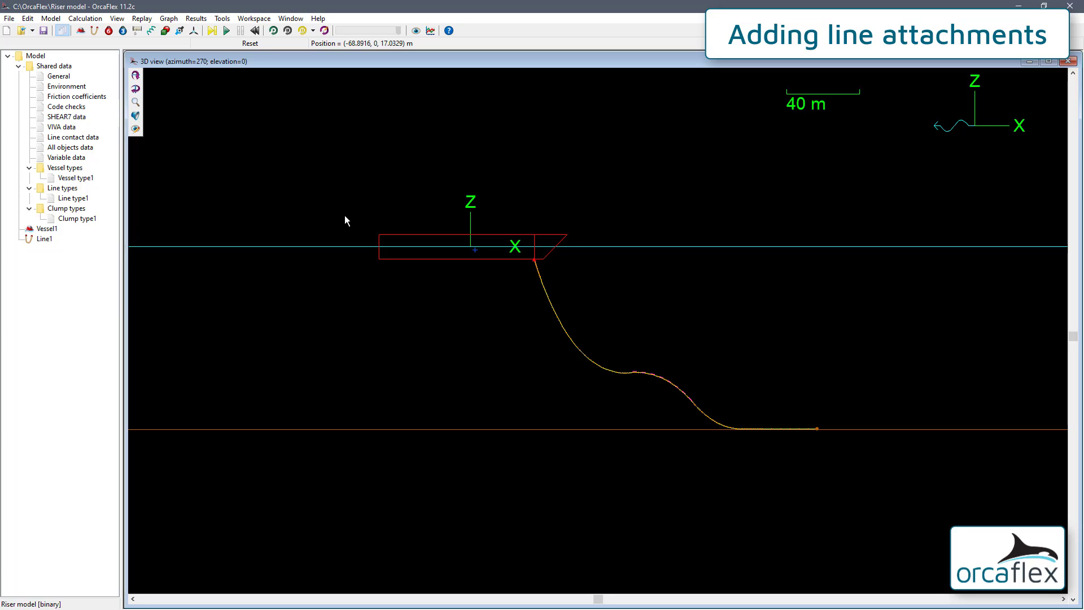
{"action": "double_click", "coordinate": [73, 219]}
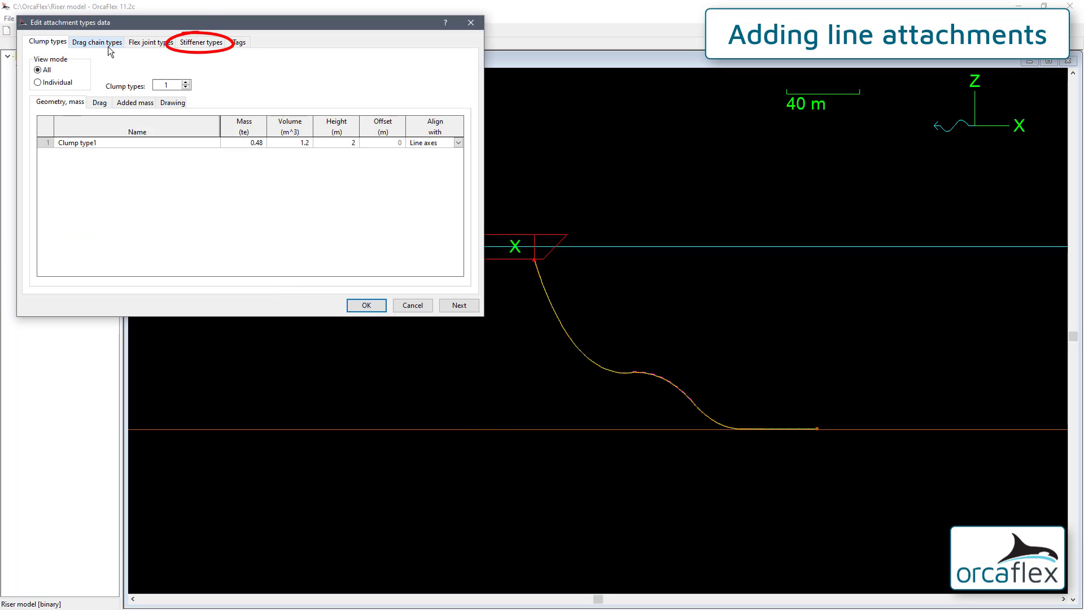
{"action": "left_click", "coordinate": [201, 42]}
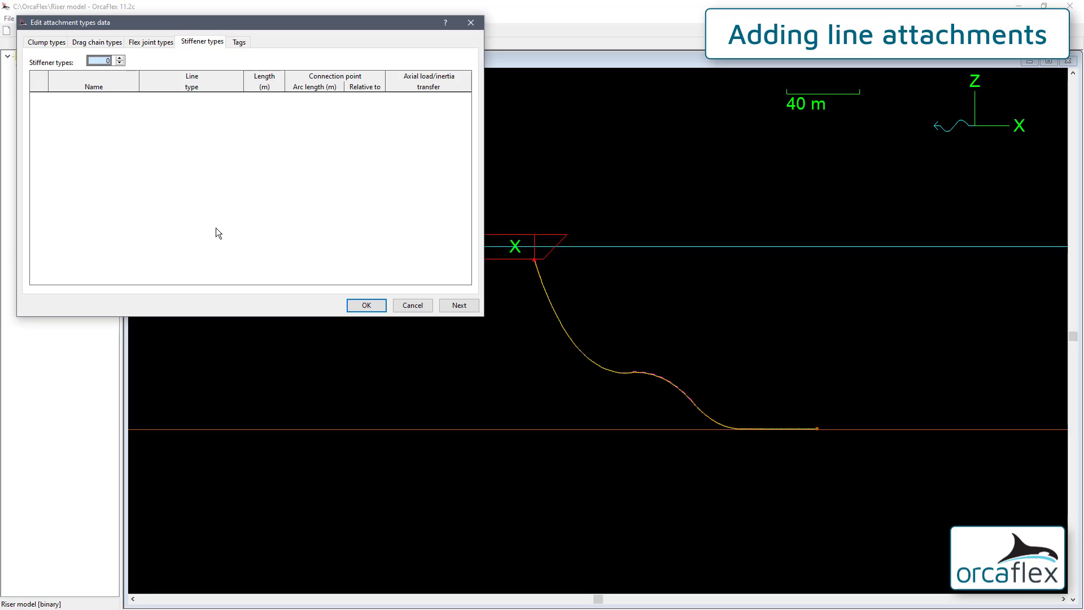
{"action": "left_click", "coordinate": [413, 304]}
- Add one stiffener type named "Bend stiffener 1" to the attachment types from Line1's data
{"action": "double_click", "coordinate": [43, 240]}
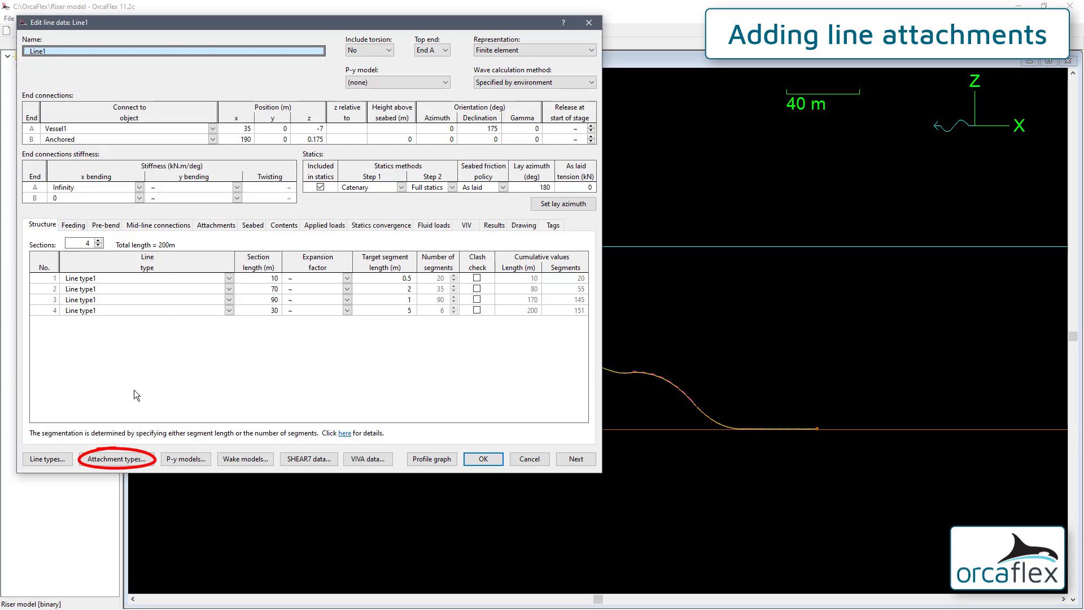
{"action": "left_click", "coordinate": [117, 458]}
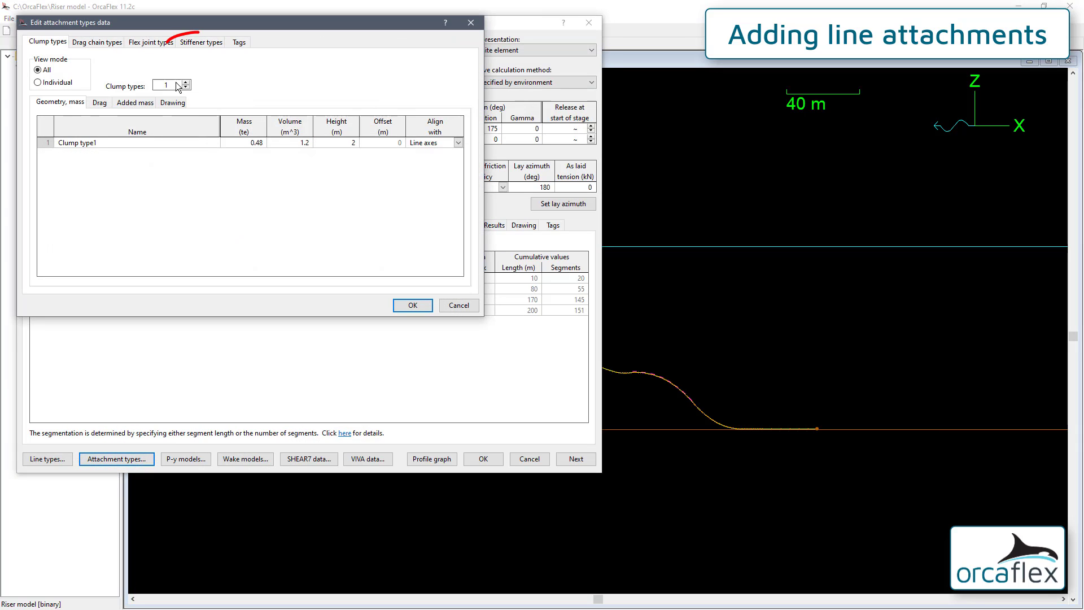
{"action": "left_click", "coordinate": [190, 45]}
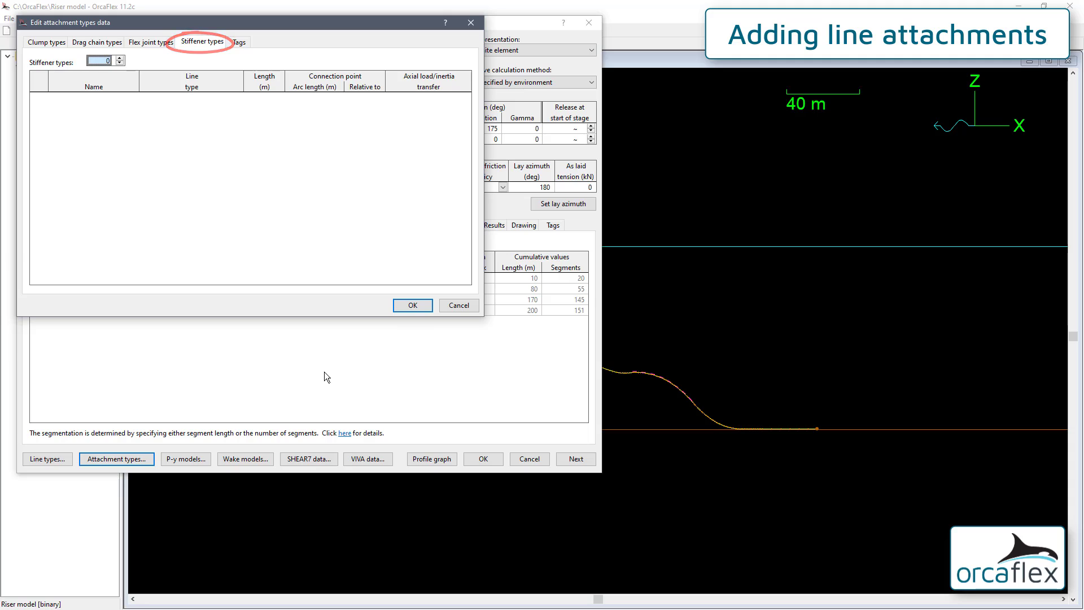
{"action": "left_click", "coordinate": [120, 58]}
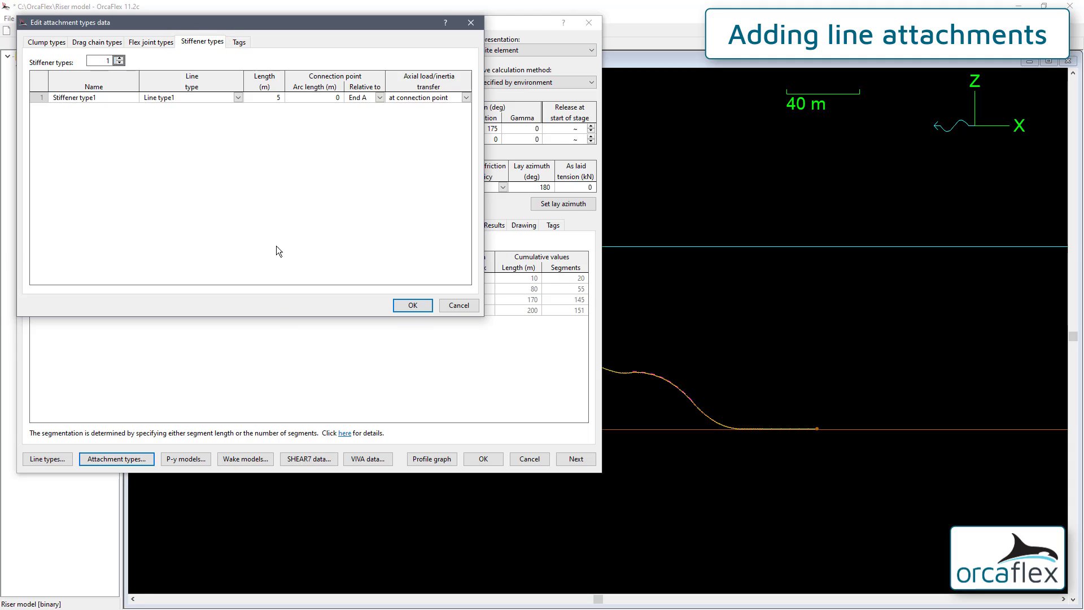
{"action": "left_click", "coordinate": [114, 100]}
{"action": "type", "text": "Bend s"}
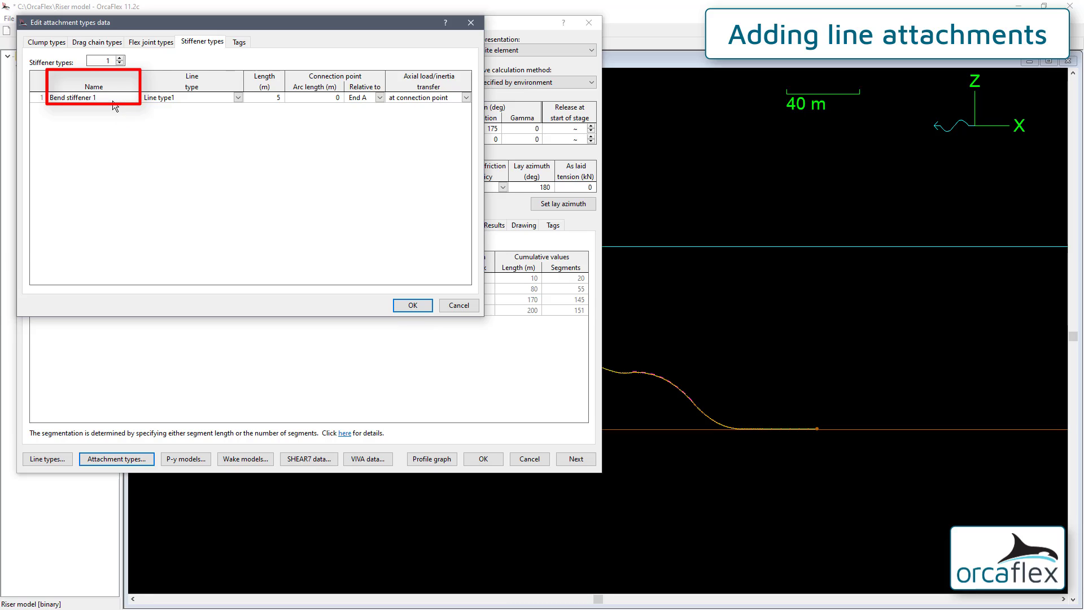
{"action": "key", "text": "Return"}
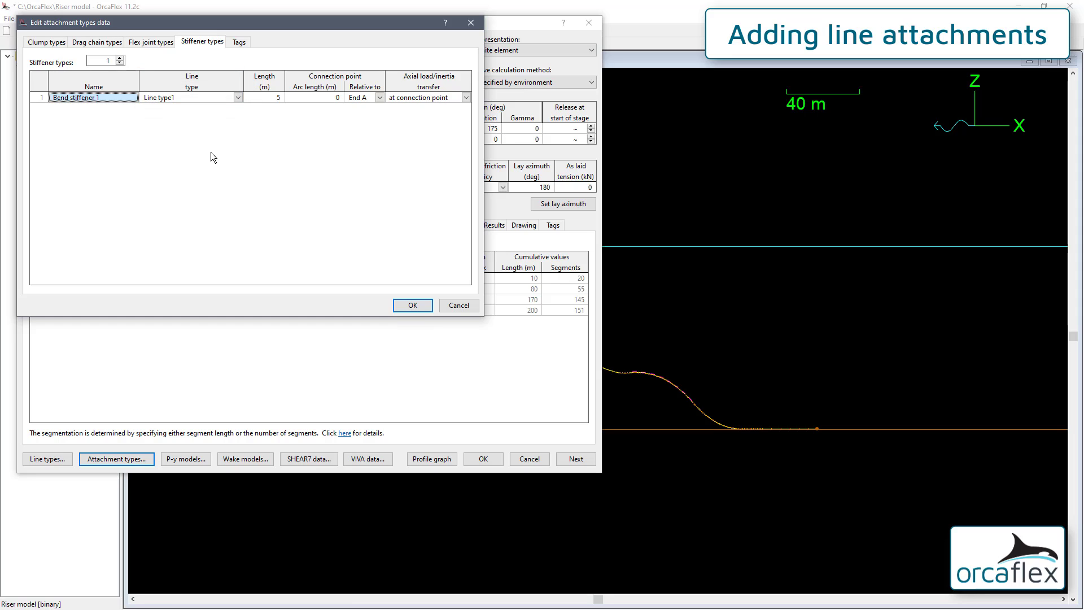
{"action": "left_click", "coordinate": [412, 306]}
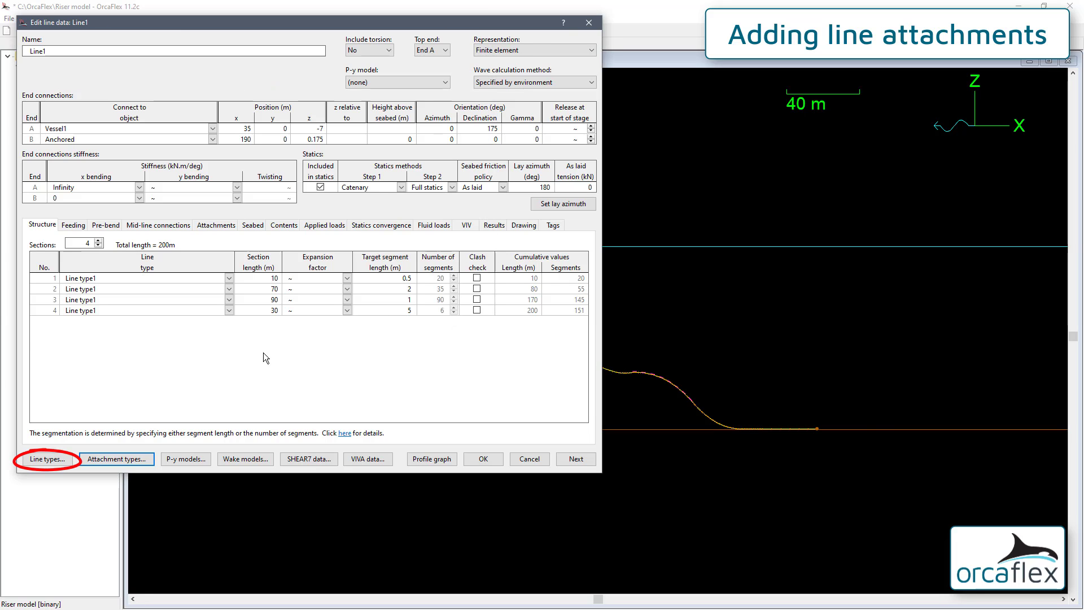
- Add a second line type from Line1's data and name it "Bend stiffener LT"
{"action": "left_click", "coordinate": [55, 460]}
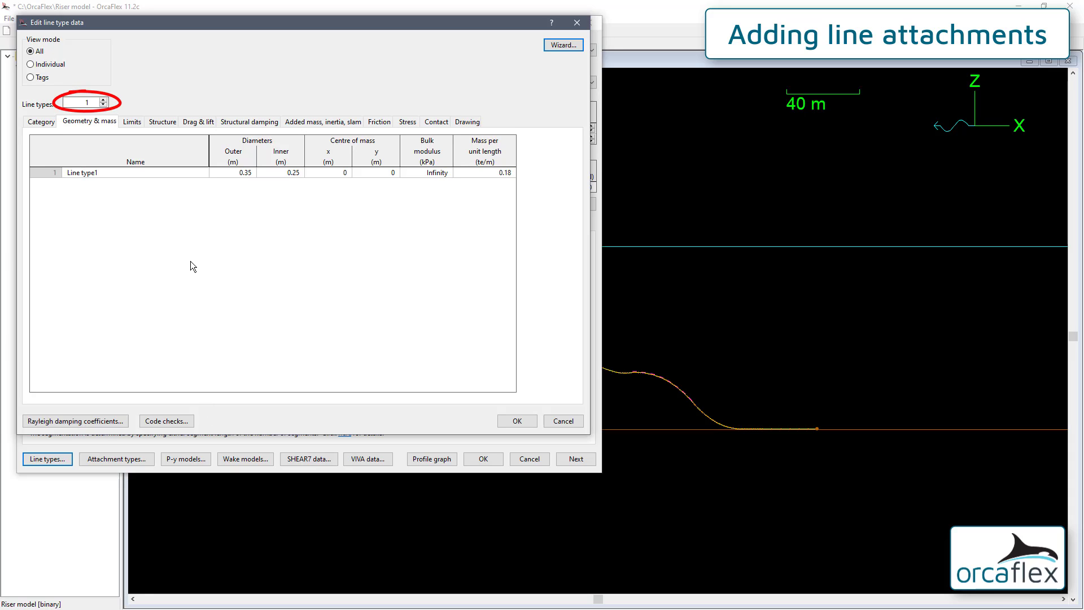
{"action": "left_click", "coordinate": [104, 99]}
{"action": "left_click", "coordinate": [97, 184]}
{"action": "type", "text": "Bend stiffener LT"}
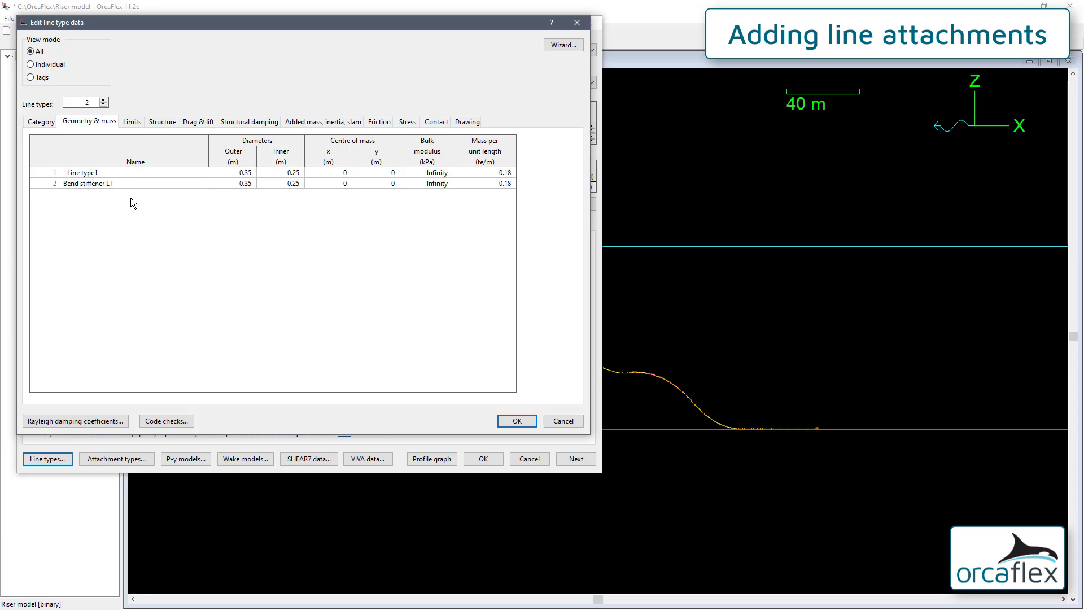
{"action": "key", "text": "Return"}
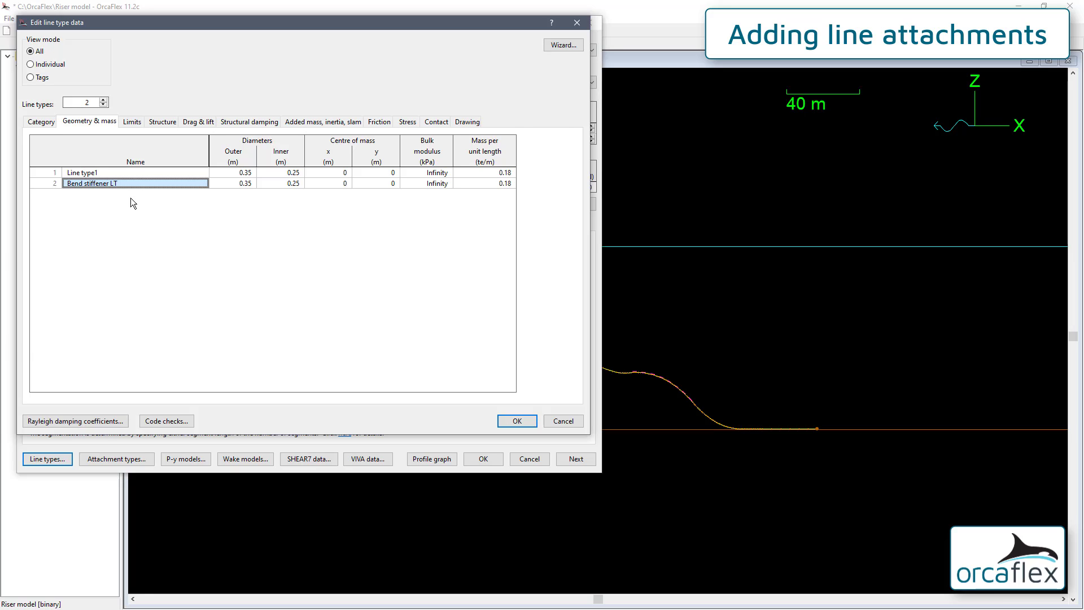
- Set the category of the Bend stiffener LT line type to Homogeneous pipe
{"action": "left_click", "coordinate": [50, 123]}
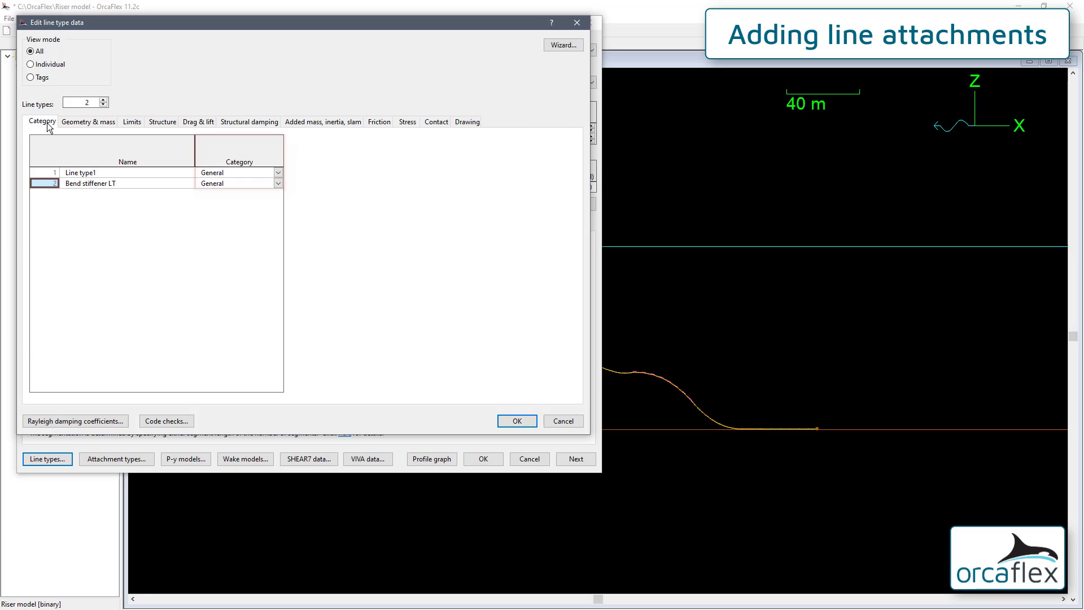
{"action": "left_click", "coordinate": [279, 184]}
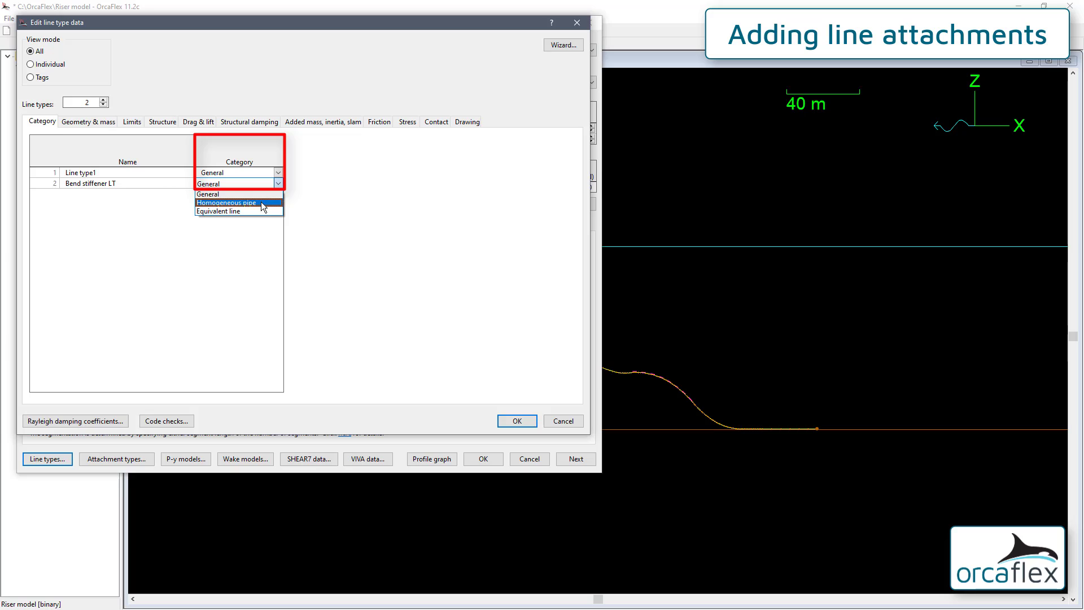
{"action": "left_click", "coordinate": [261, 201]}
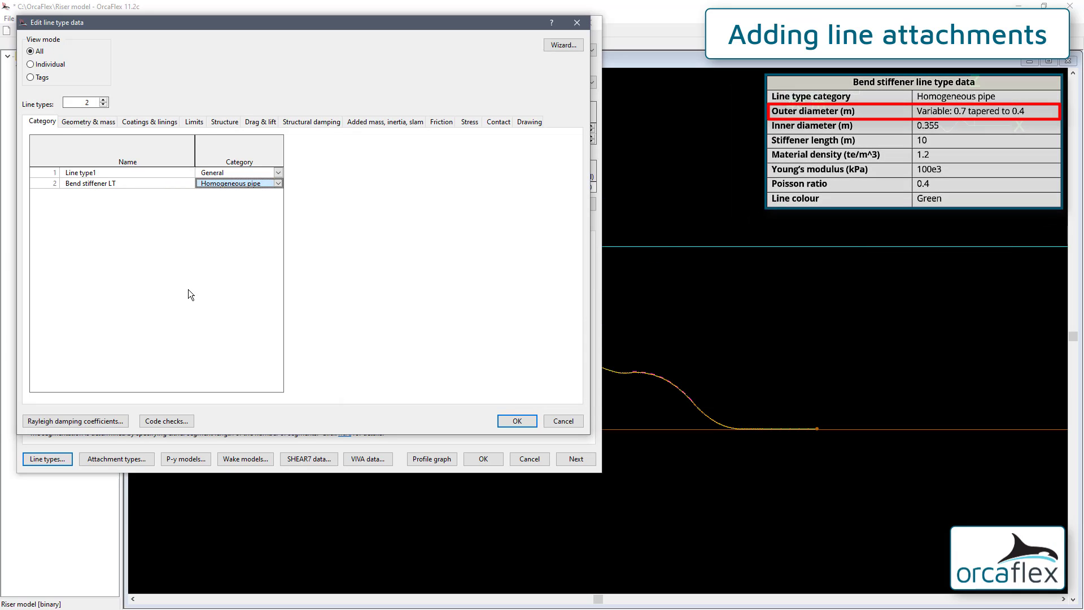
- Choose variable data for Bend stiffener LT's outer diameter and add one line type diameter data source
{"action": "left_click", "coordinate": [99, 123]}
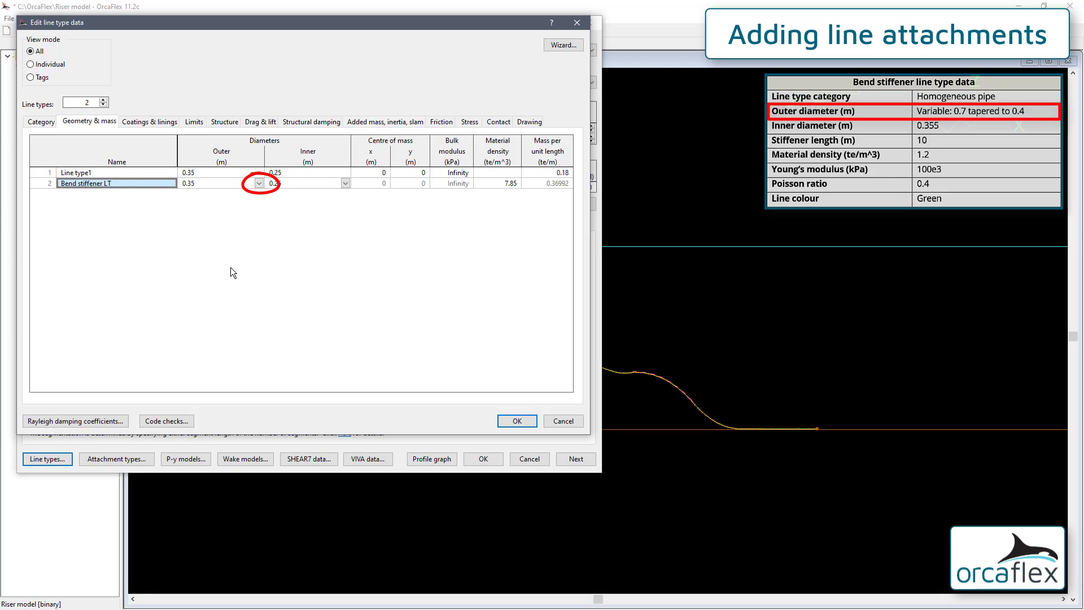
{"action": "left_click", "coordinate": [260, 183]}
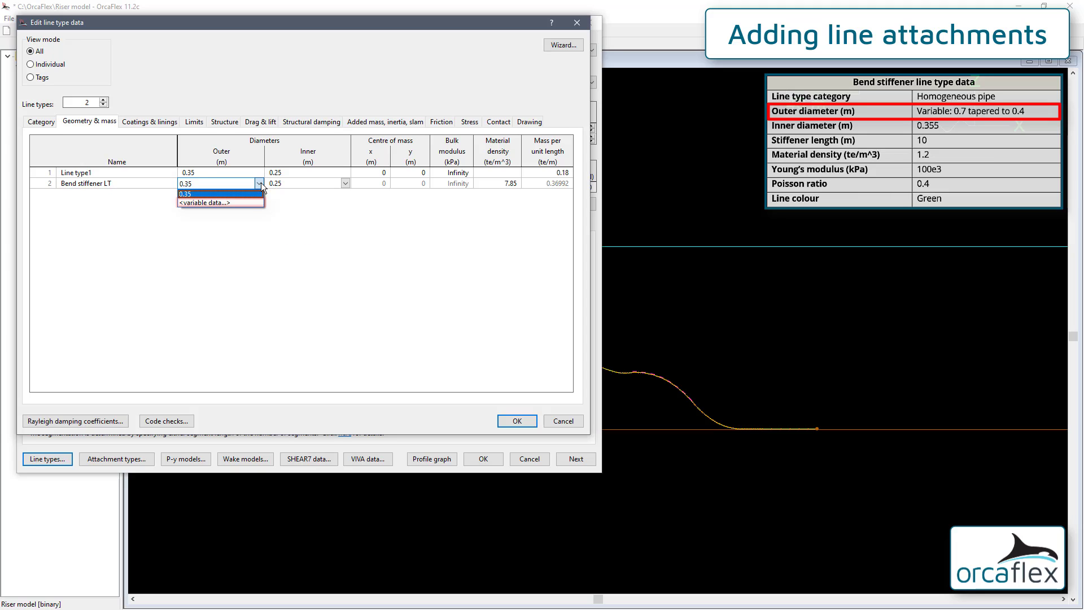
{"action": "left_click", "coordinate": [245, 203]}
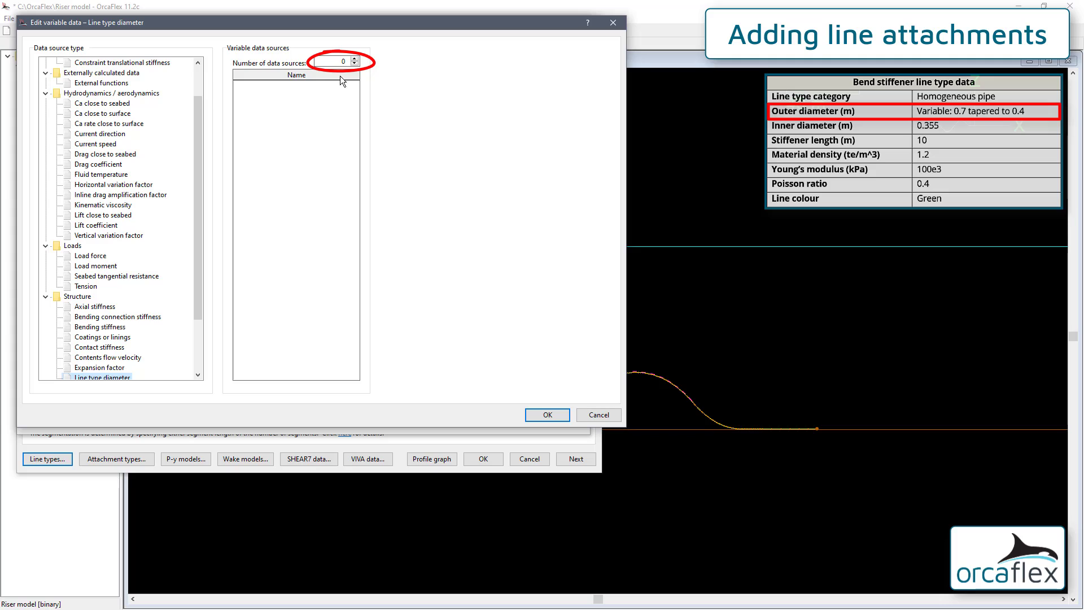
{"action": "left_click", "coordinate": [355, 59]}
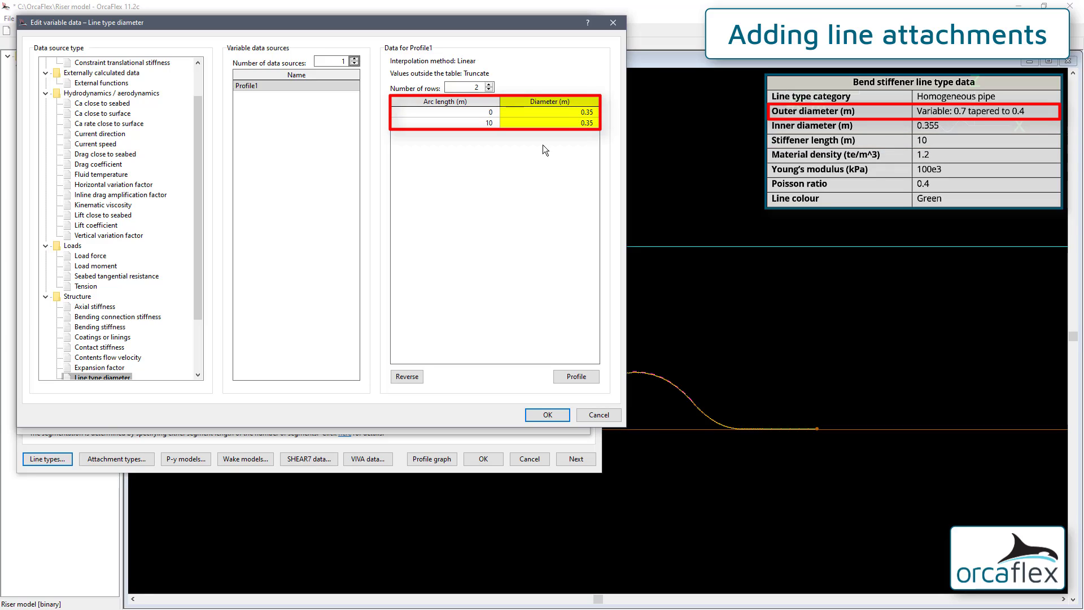
- Set the Profile1 diameters to 0.7 m at arc length 0 m and 0.4 m at arc length 10 m
{"action": "left_click", "coordinate": [574, 110]}
{"action": "type", "text": "0.7"}
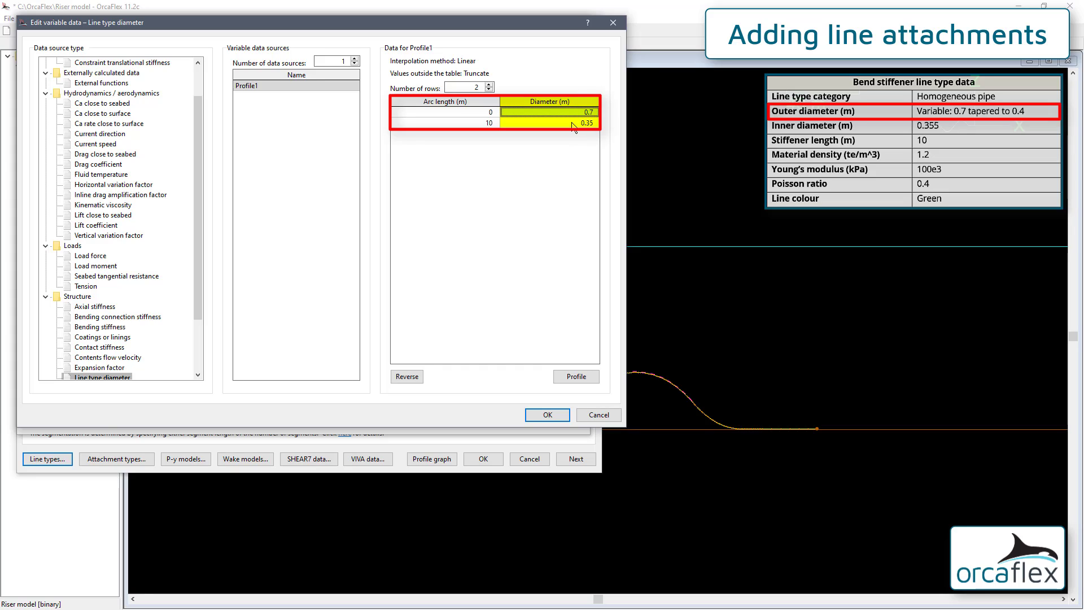
{"action": "left_click", "coordinate": [574, 123]}
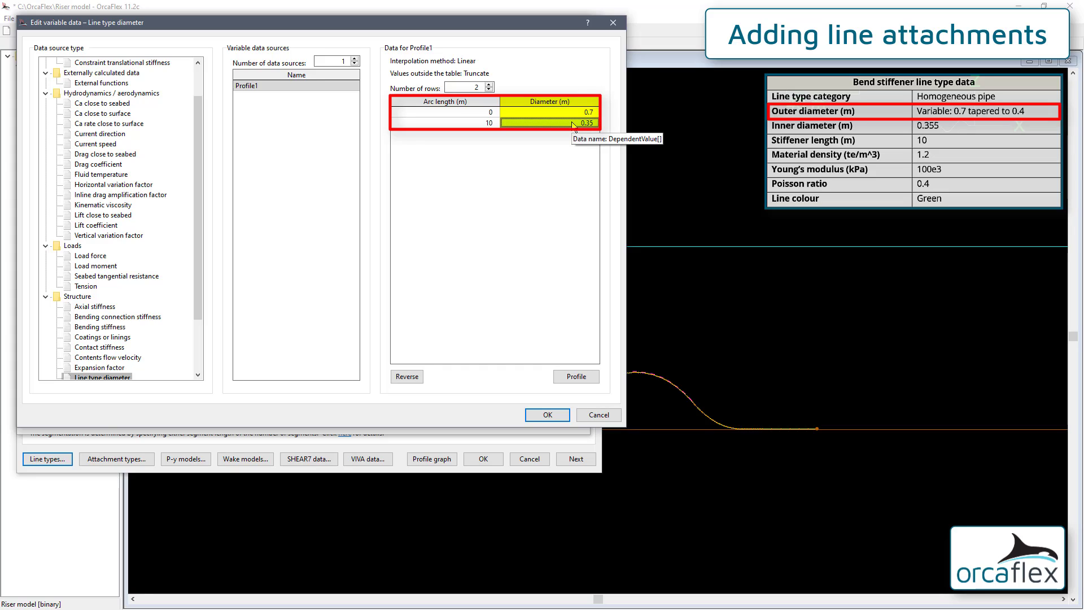
{"action": "type", "text": "0.4"}
{"action": "key", "text": "Return"}
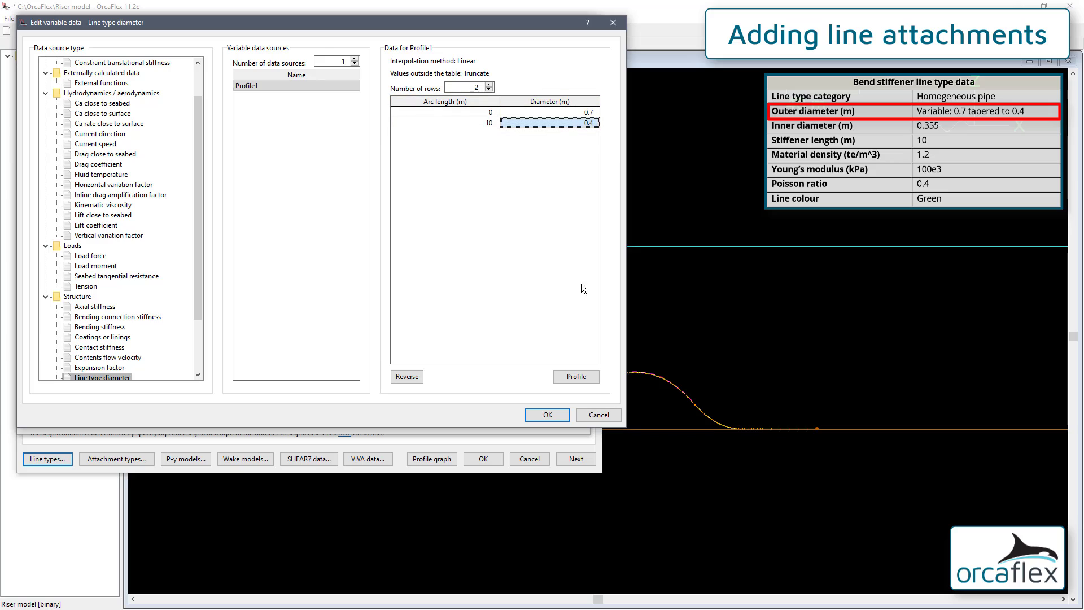
- Plot the Profile1 diameter profile, reverse it, and reverse it back to taper from 0.7 to 0.4 m
{"action": "left_click", "coordinate": [576, 376]}
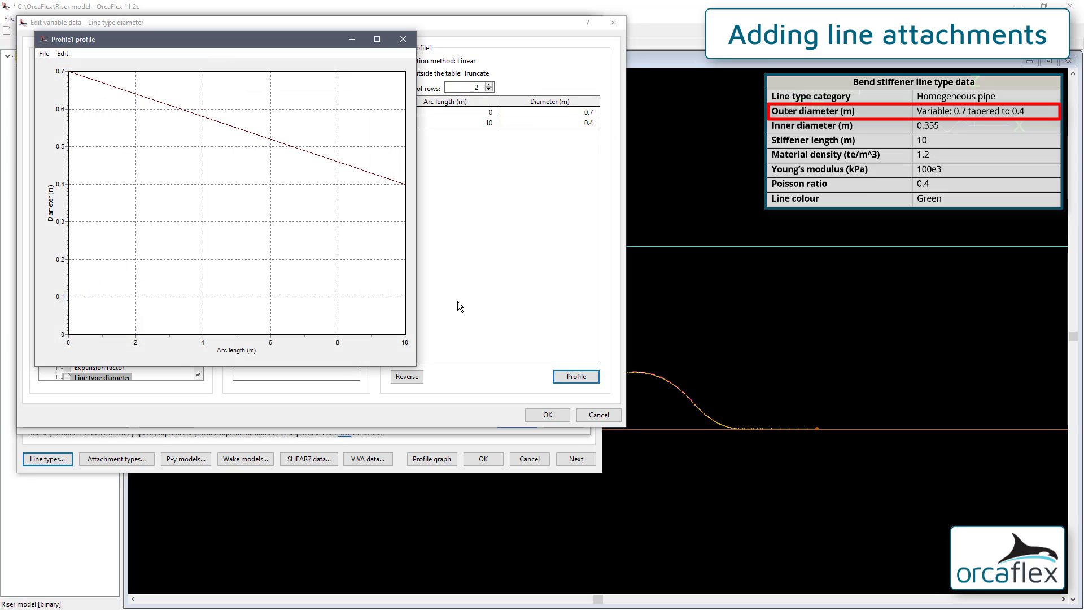
{"action": "left_click", "coordinate": [417, 376]}
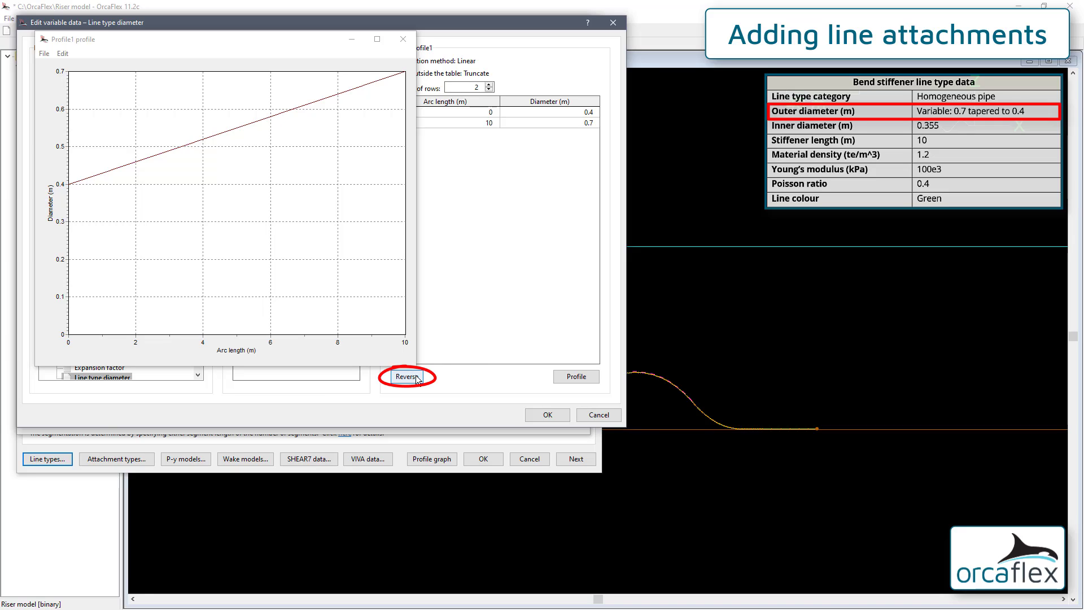
{"action": "left_click", "coordinate": [418, 377]}
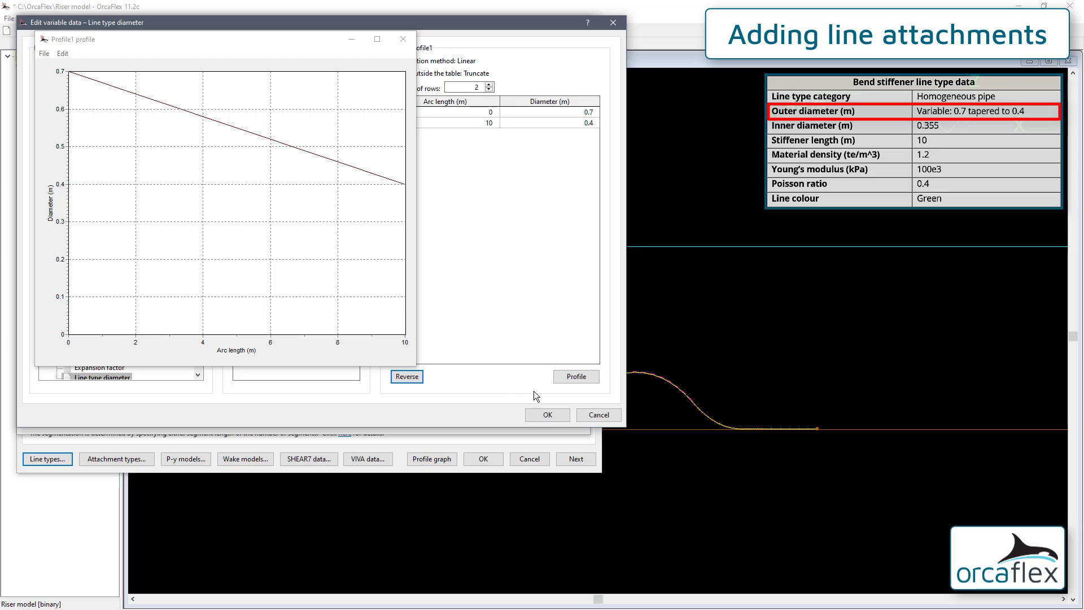
- Assign Profile1 as the outer diameter of Bend stiffener LT and set its inner diameter to 0.355 m
{"action": "left_click", "coordinate": [547, 415]}
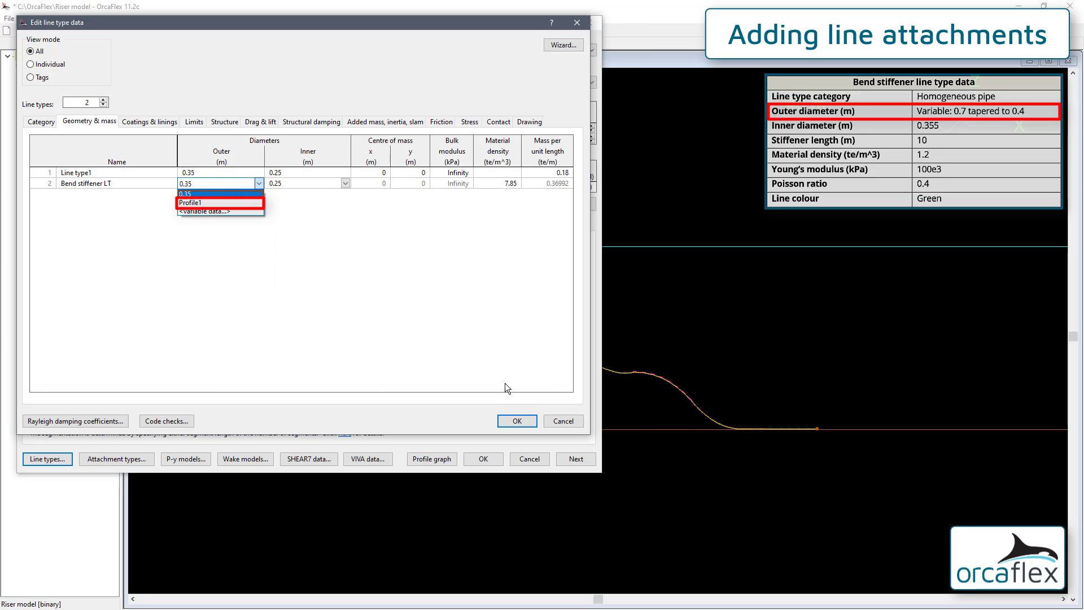
{"action": "left_click", "coordinate": [209, 203]}
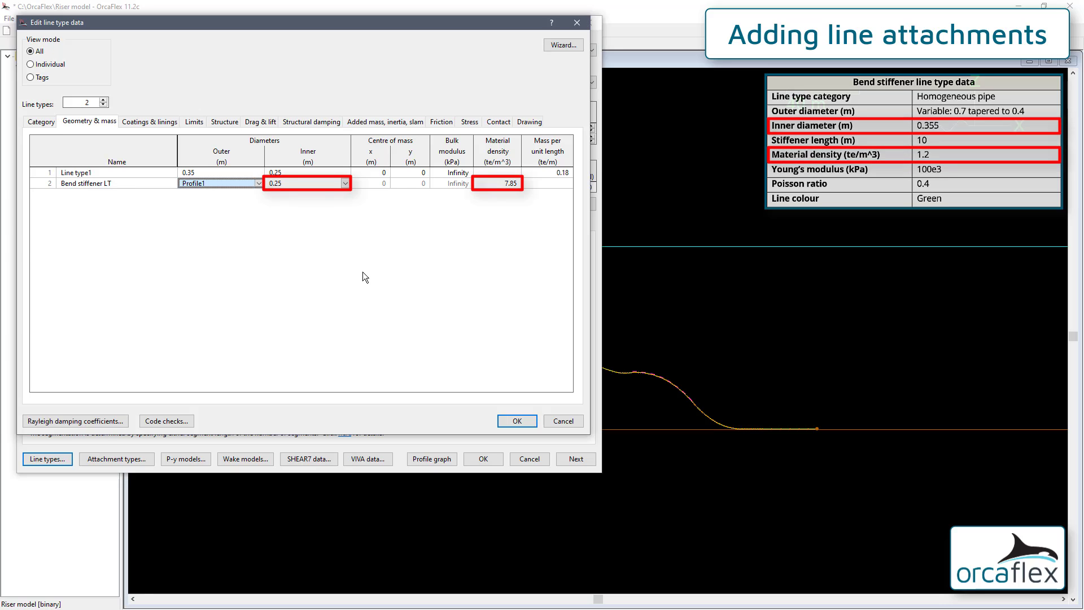
{"action": "left_click", "coordinate": [310, 184]}
{"action": "type", "text": "0."}
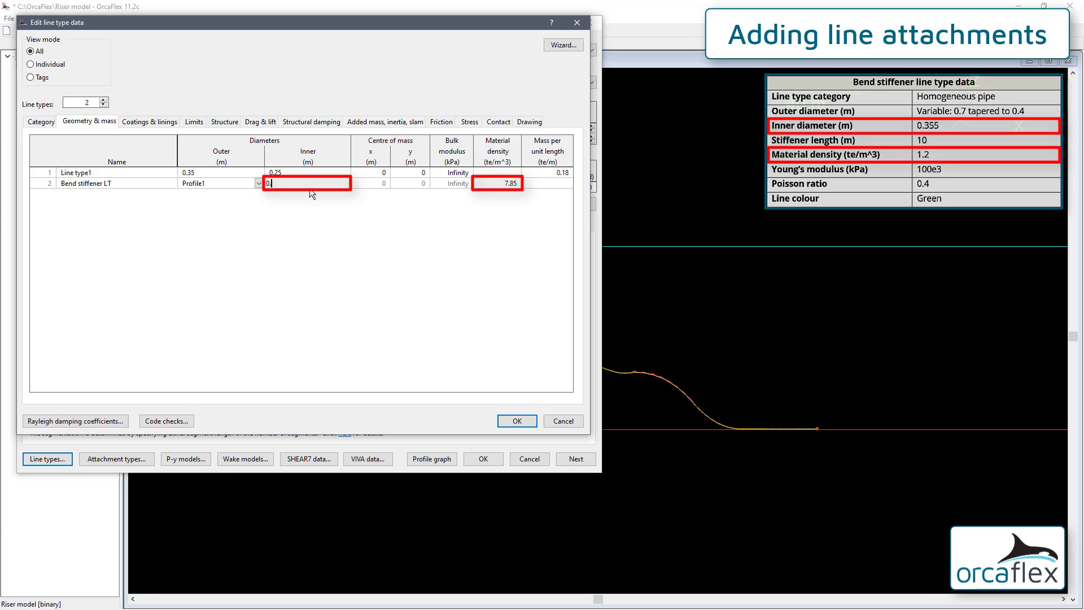
{"action": "type", "text": "355"}
- Set the material density of Bend stiffener LT to 1.2 te/m^3
{"action": "left_click", "coordinate": [515, 185]}
{"action": "type", "text": "1.2"}
{"action": "key", "text": "Return"}
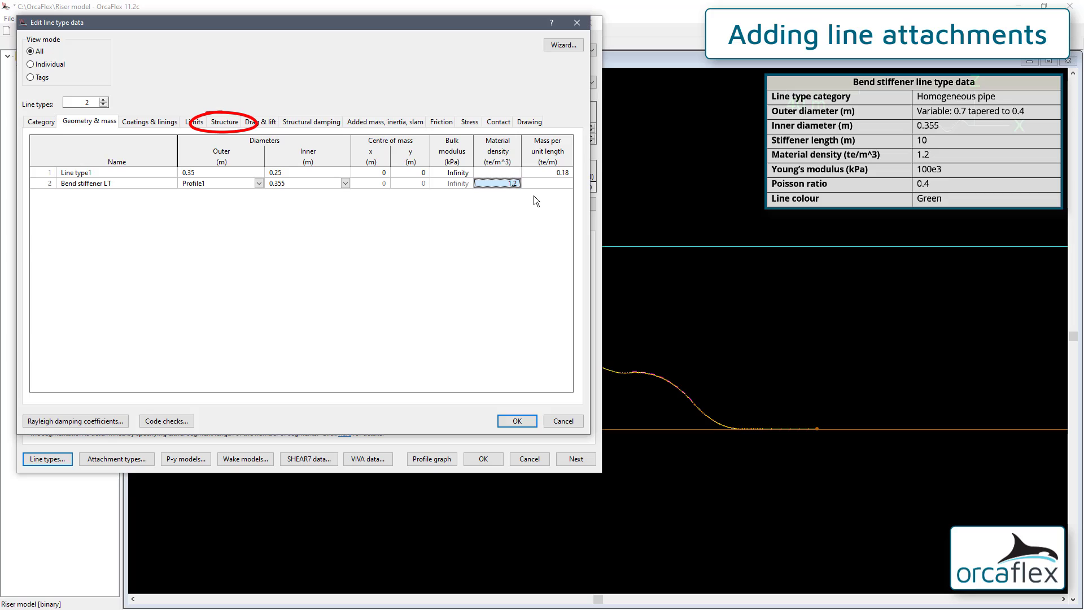
- Set Bend stiffener LT's Young's modulus to 100e3 kPa and its Poisson ratio to 0.4
{"action": "left_click", "coordinate": [225, 122]}
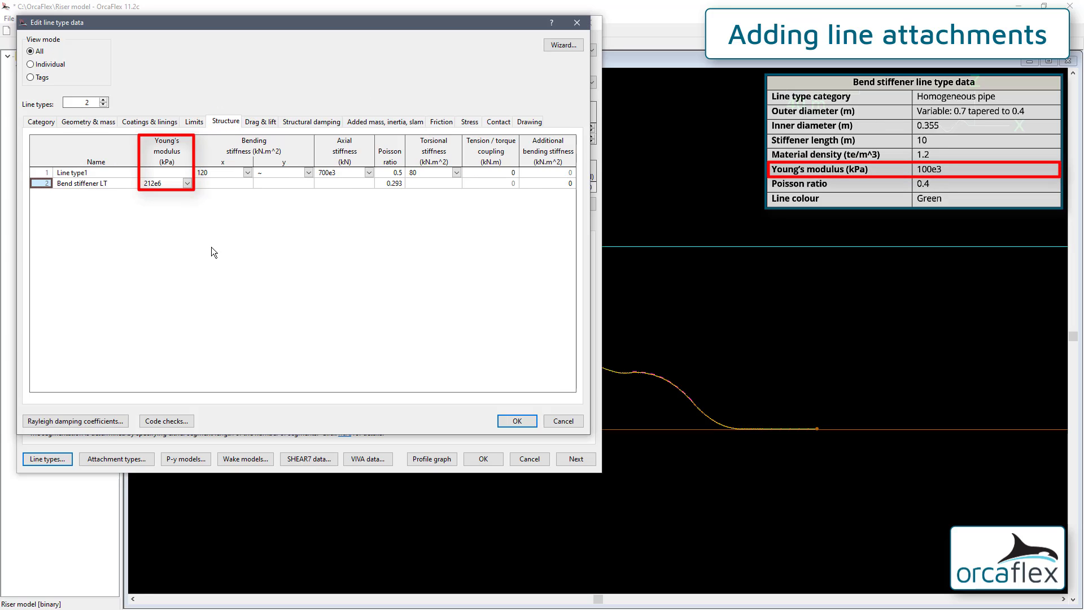
{"action": "left_click", "coordinate": [162, 183]}
{"action": "type", "text": "100e"}
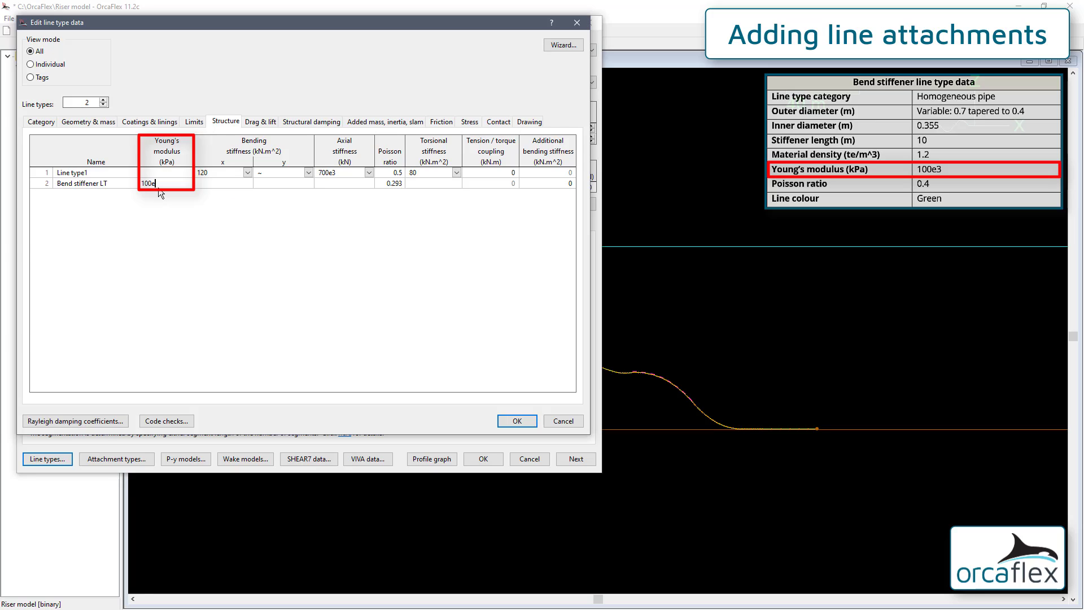
{"action": "type", "text": "3"}
{"action": "key", "text": "Return"}
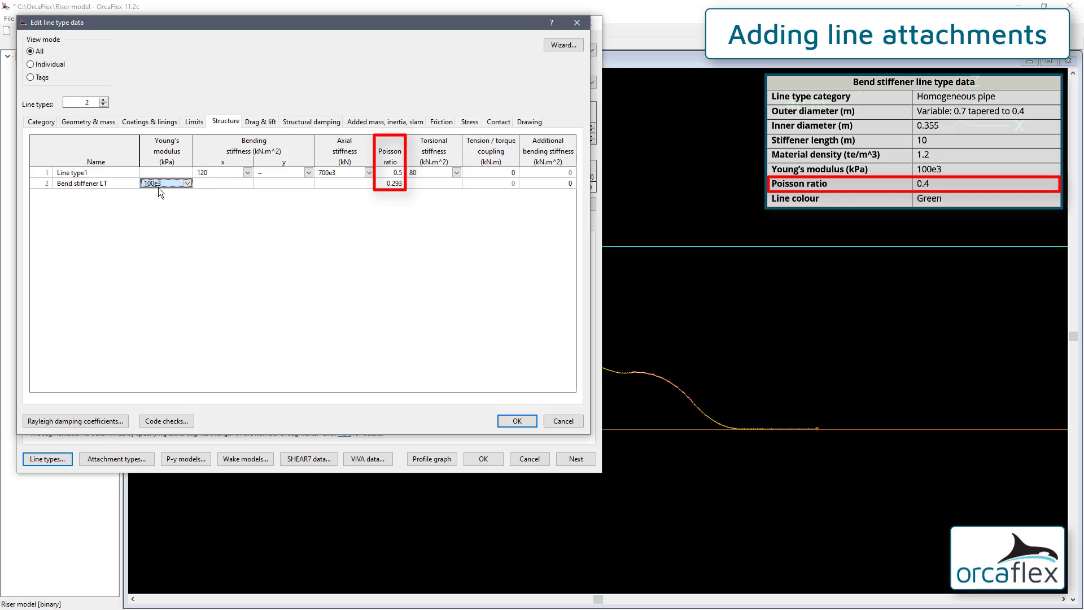
{"action": "left_click", "coordinate": [396, 183]}
{"action": "type", "text": "0.4"}
{"action": "key", "text": "Return"}
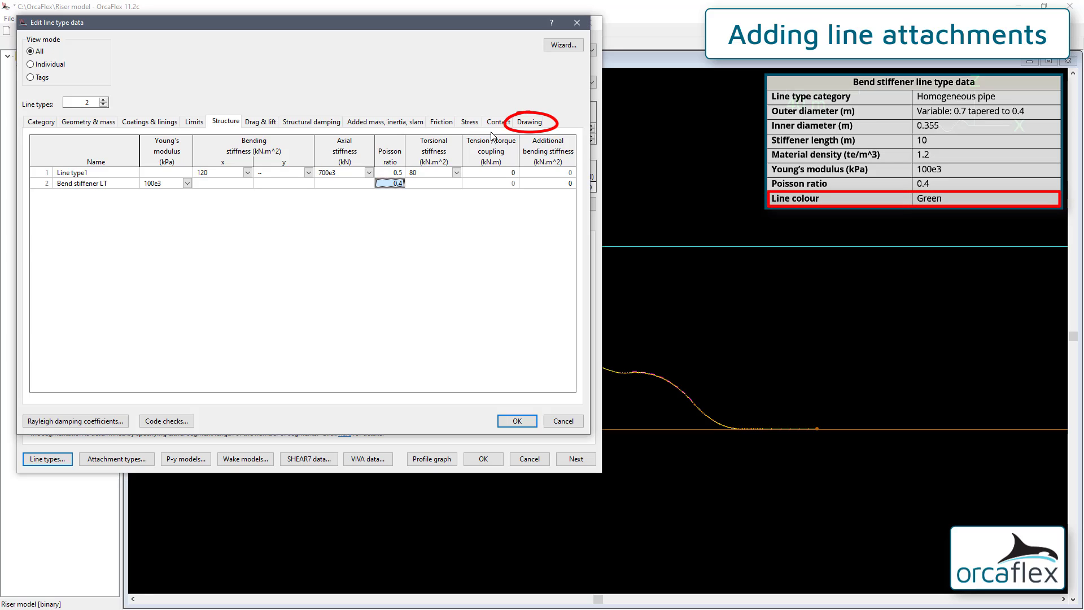
- Change the drawing colour of Bend stiffener LT to green and accept the line type data
{"action": "left_click", "coordinate": [530, 122]}
{"action": "left_click", "coordinate": [284, 184]}
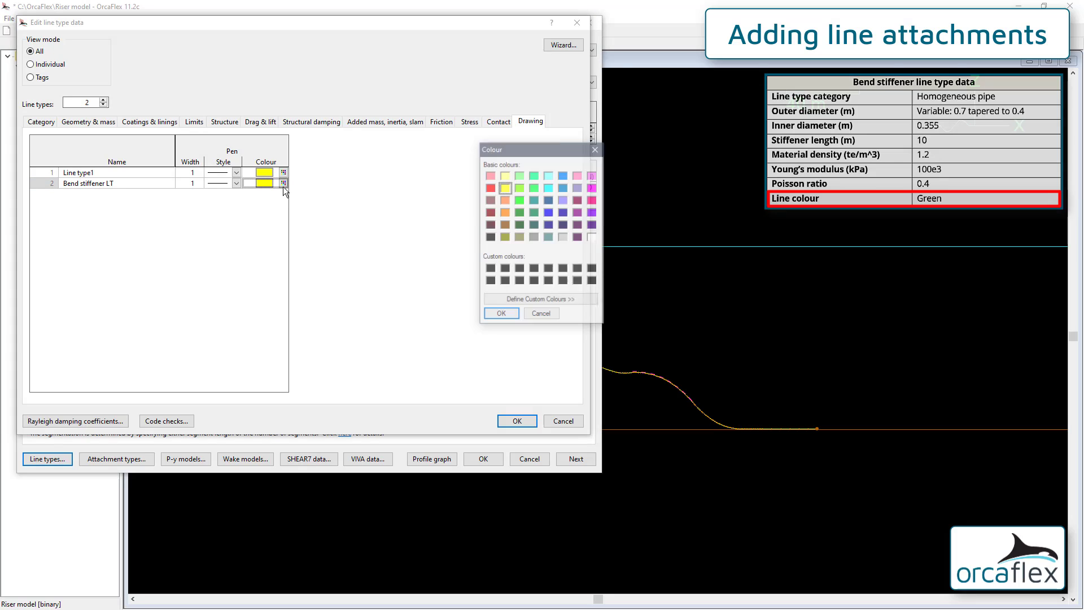
{"action": "left_click", "coordinate": [501, 314]}
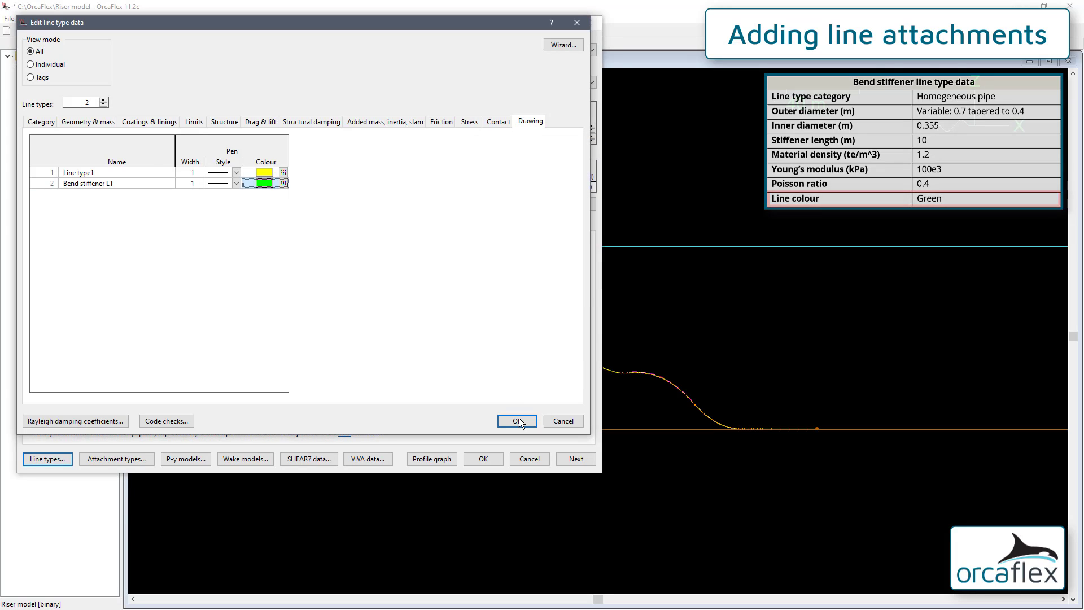
{"action": "left_click", "coordinate": [517, 421]}
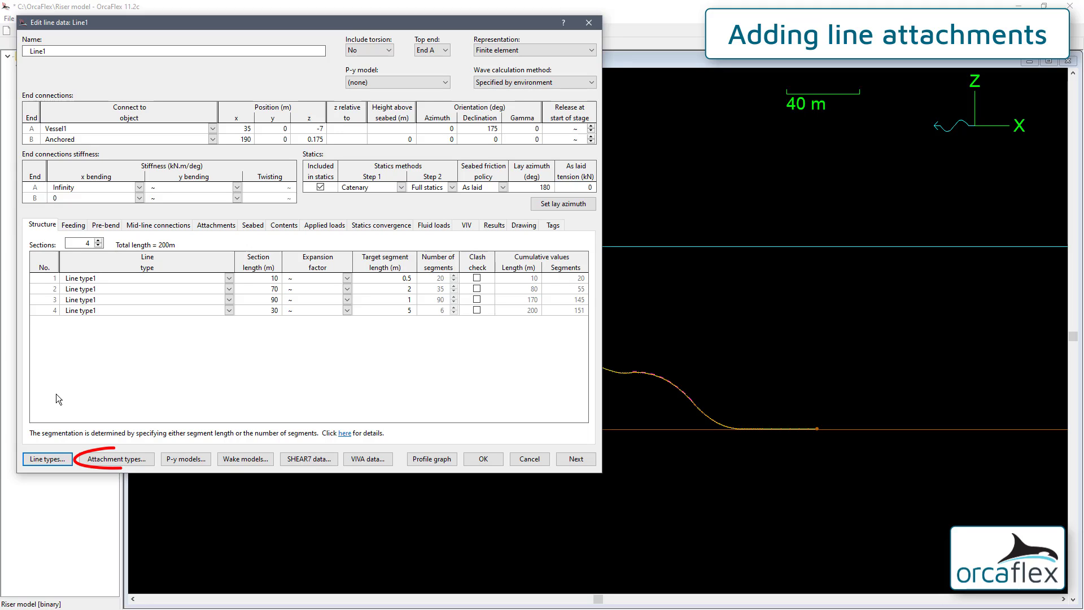
- Set the line type of the Bend stiffener 1 stiffener type to Bend stiffener LT
{"action": "left_click", "coordinate": [117, 459]}
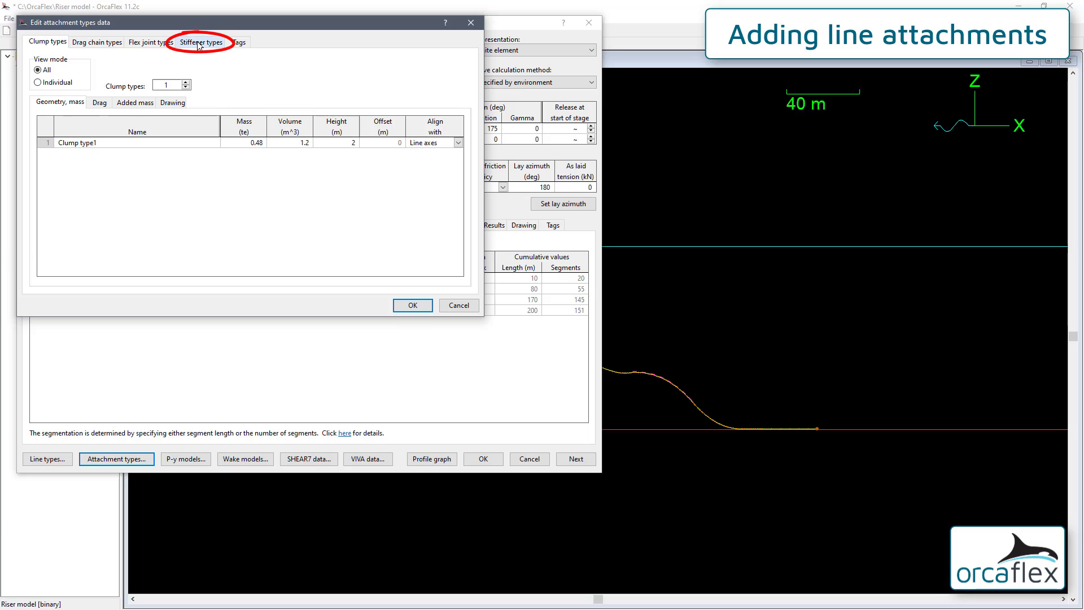
{"action": "left_click", "coordinate": [198, 43]}
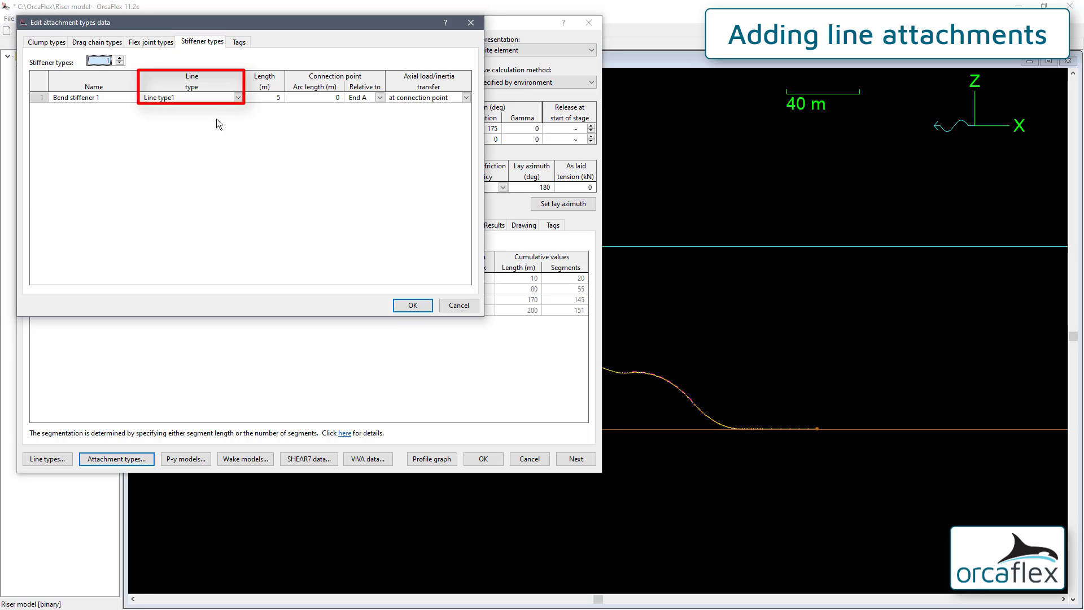
{"action": "left_click", "coordinate": [238, 99]}
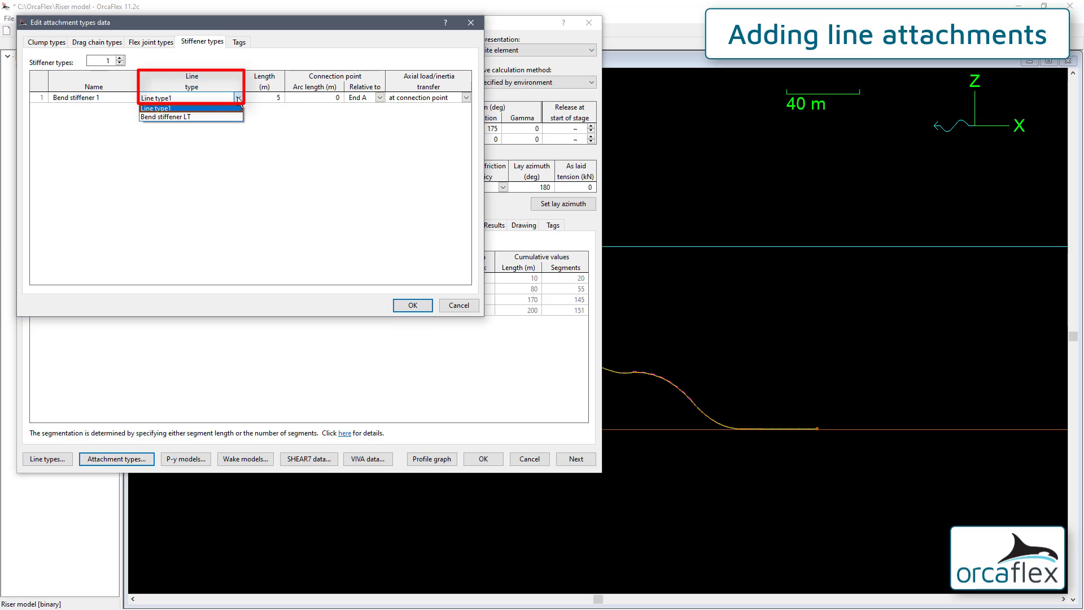
{"action": "left_click", "coordinate": [215, 116]}
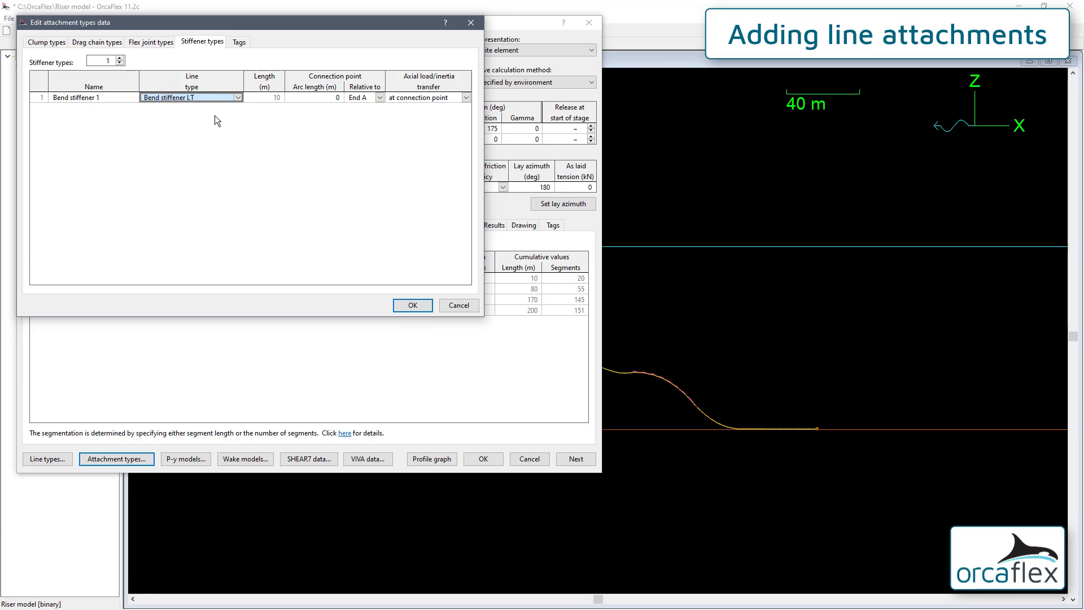
{"action": "left_click", "coordinate": [425, 306]}
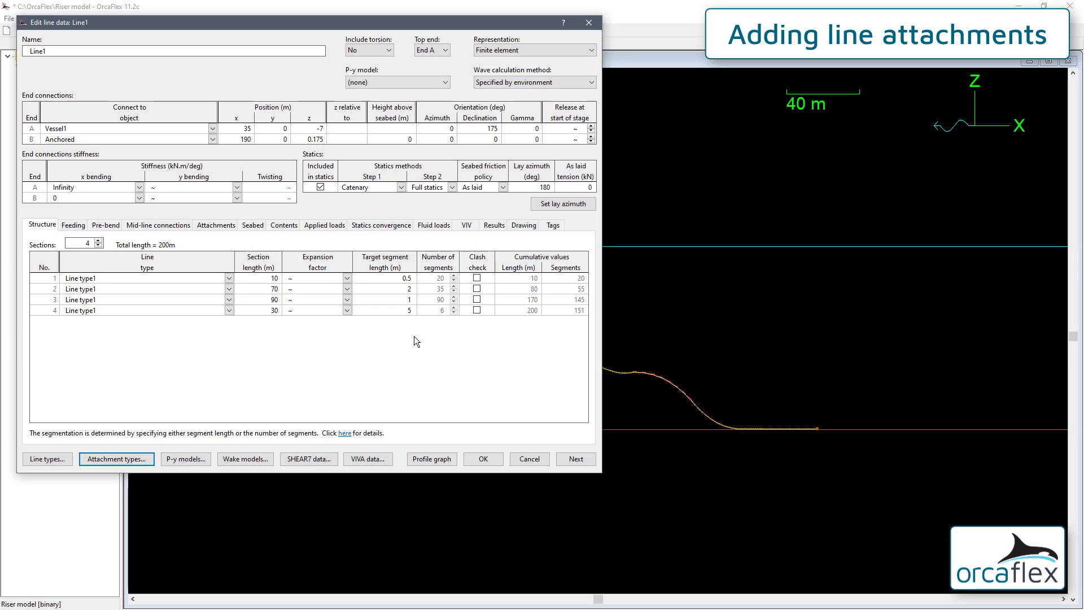
- Add a ninth attachment to Line1 of type Bend stiffener 1 at z = 0 m from End A and accept the line data
{"action": "left_click", "coordinate": [227, 221]}
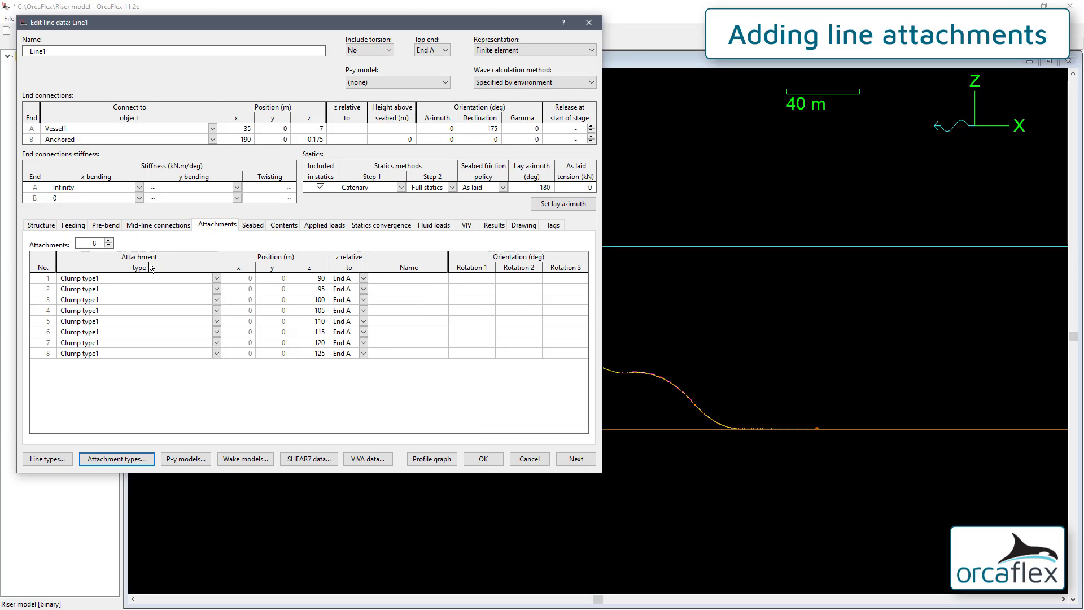
{"action": "left_click", "coordinate": [108, 241]}
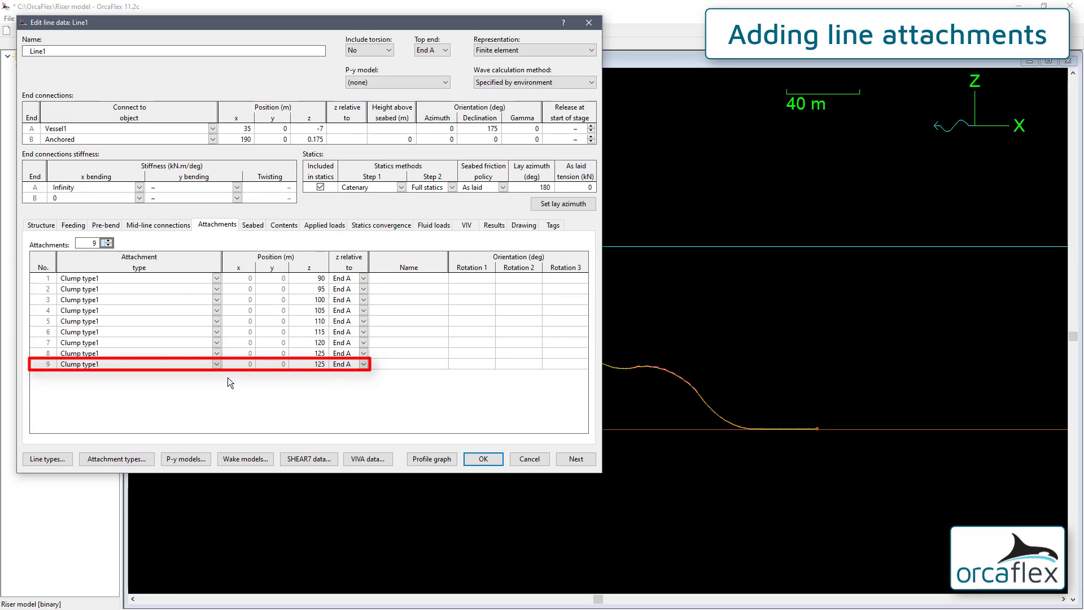
{"action": "left_click", "coordinate": [216, 364]}
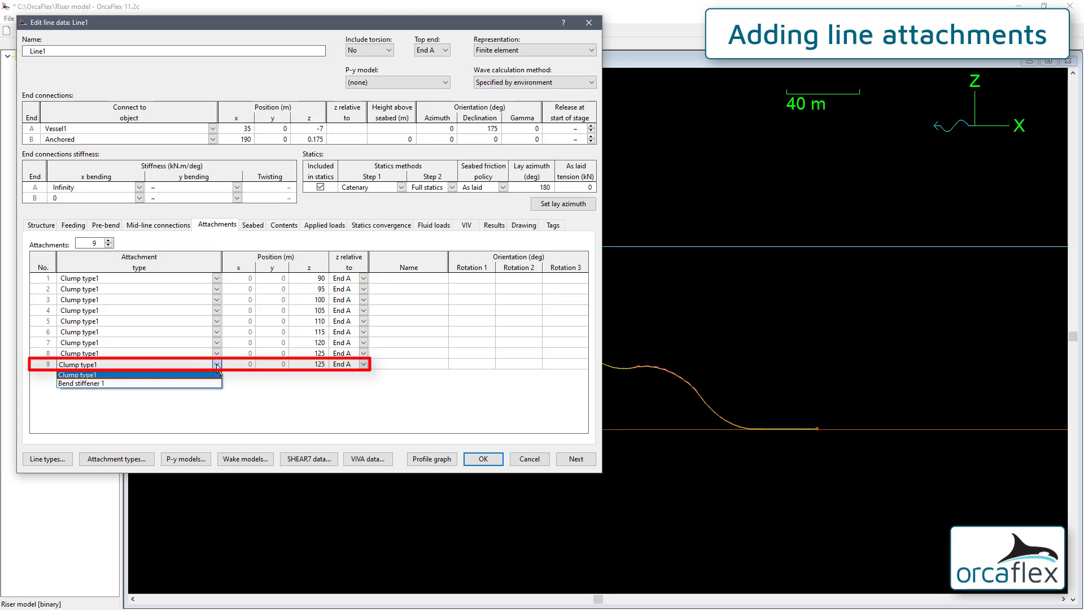
{"action": "left_click", "coordinate": [206, 383]}
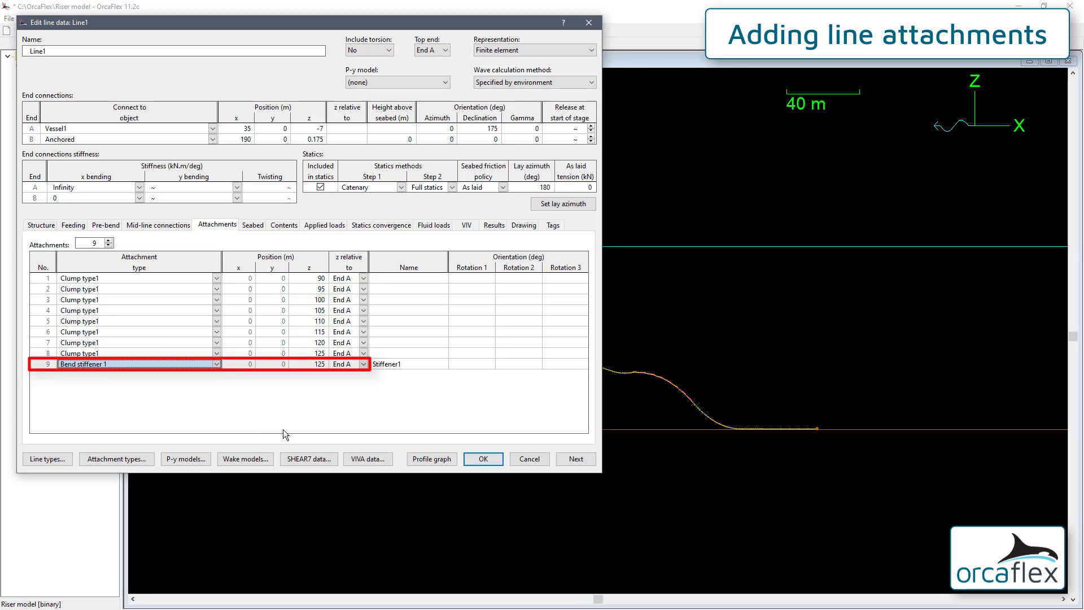
{"action": "left_click", "coordinate": [319, 364]}
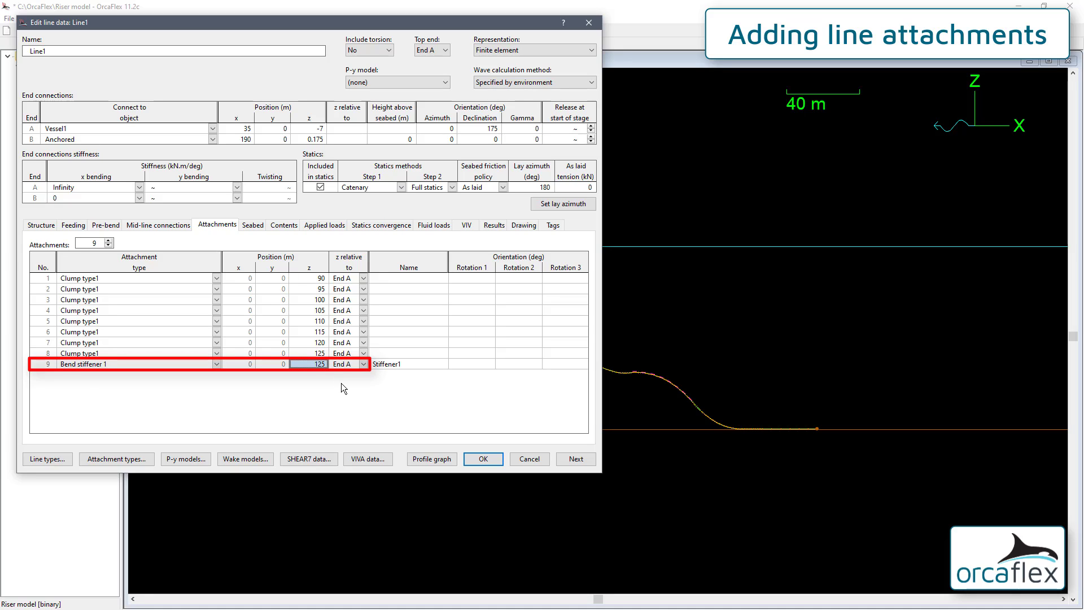
{"action": "type", "text": "0"}
{"action": "key", "text": "Return"}
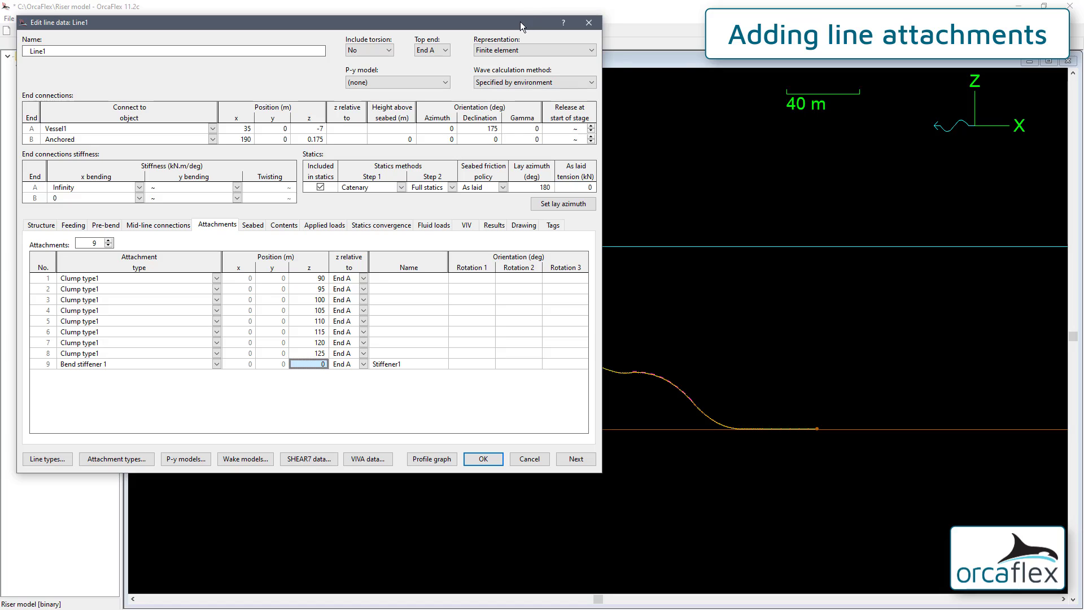
{"action": "left_click", "coordinate": [486, 459]}
- Inspect the bend stiffener at the riser's vessel connection in shaded graphics
{"action": "left_click_drag", "start_coordinate": [525, 259], "coordinate": [567, 295], "text": "alt"}
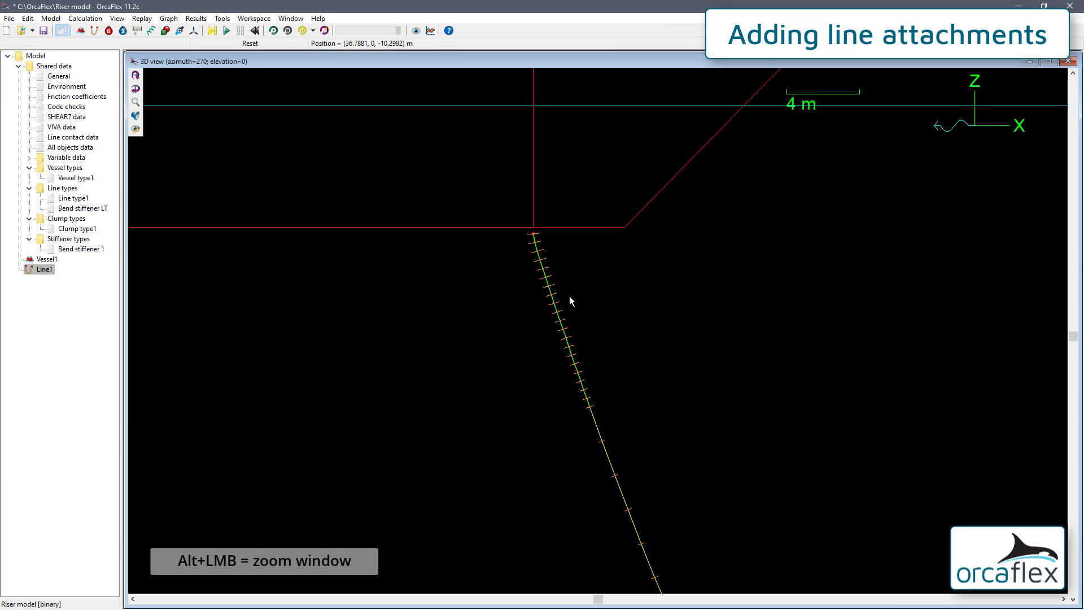
{"action": "middle_click_drag", "start_coordinate": [587, 360], "coordinate": [627, 358]}
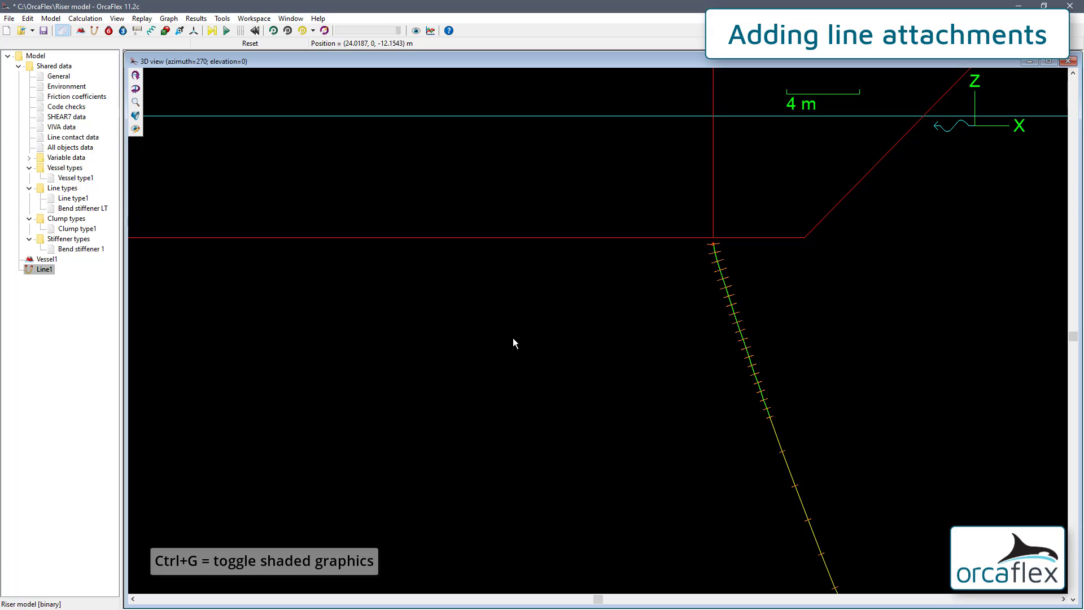
{"action": "key", "text": "ctrl+g"}
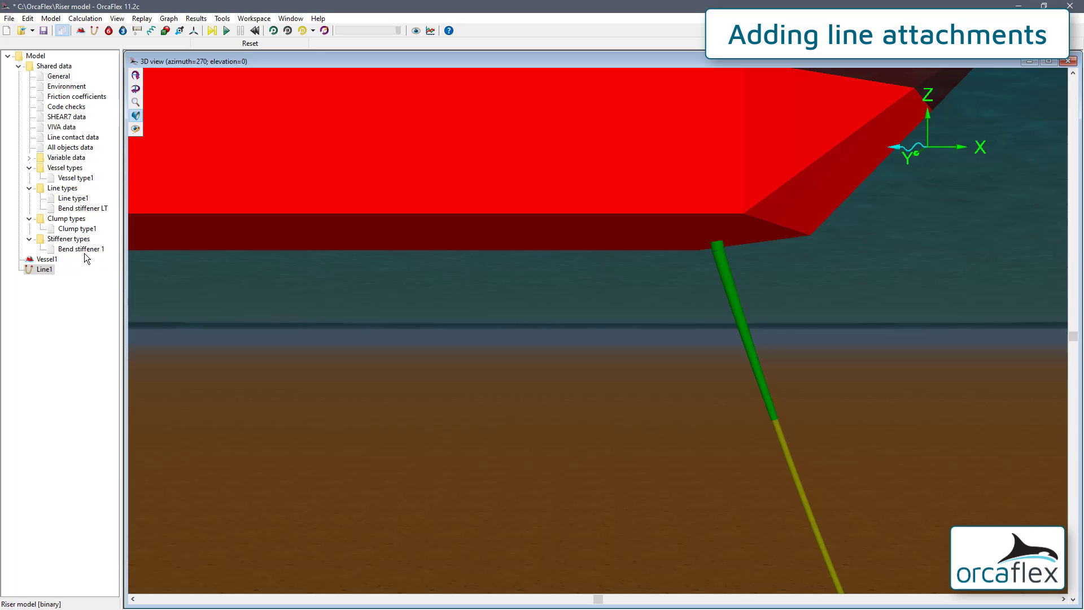
- Reverse the Profile1 diameter profile from Line1's line type data to compare the stiffener's taper in the shaded view, and restore it
{"action": "double_click", "coordinate": [43, 270]}
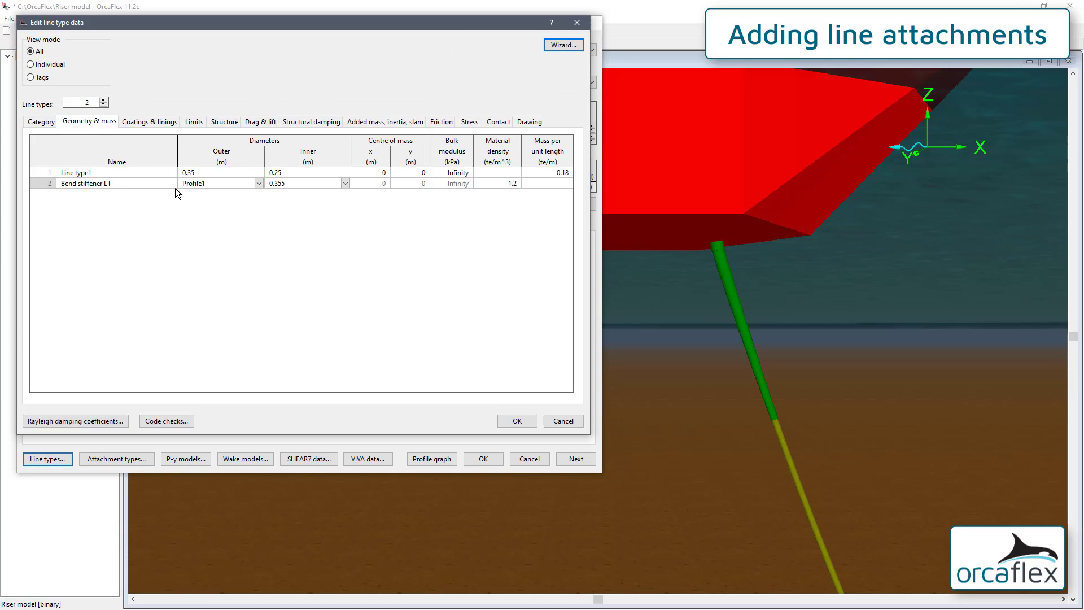
{"action": "left_click", "coordinate": [259, 183]}
{"action": "left_click", "coordinate": [244, 213]}
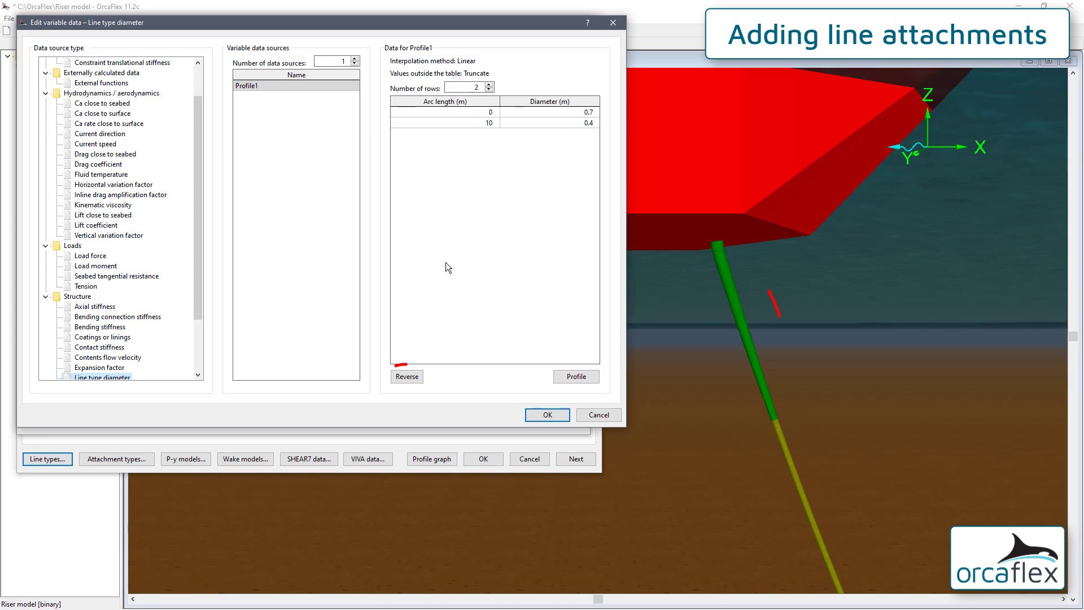
{"action": "left_click", "coordinate": [406, 376]}
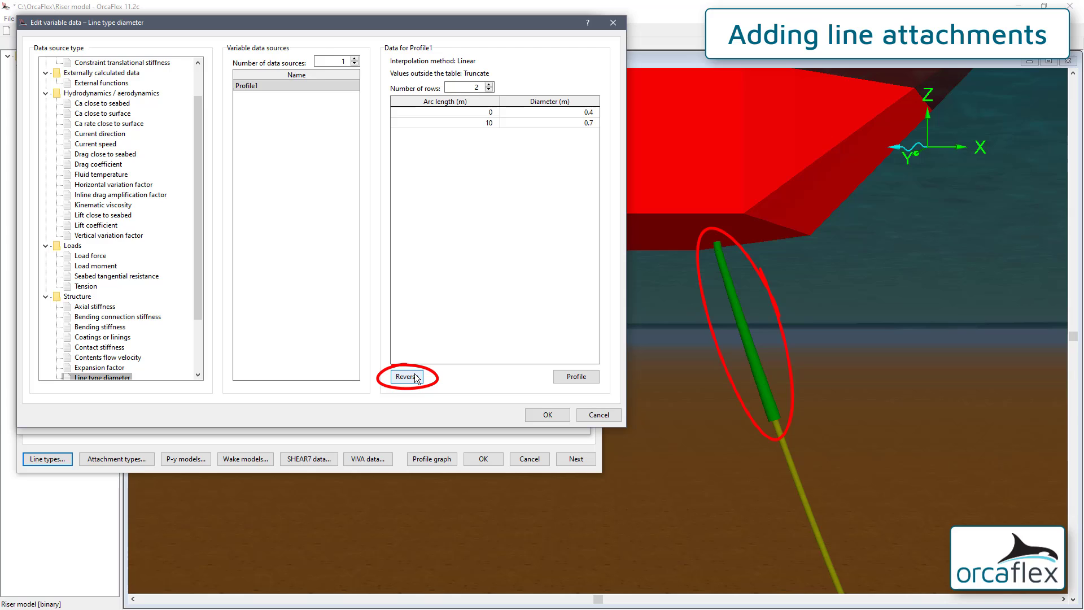
{"action": "left_click", "coordinate": [548, 415]}
{"action": "left_click", "coordinate": [518, 420]}
{"action": "left_click", "coordinate": [517, 421]}
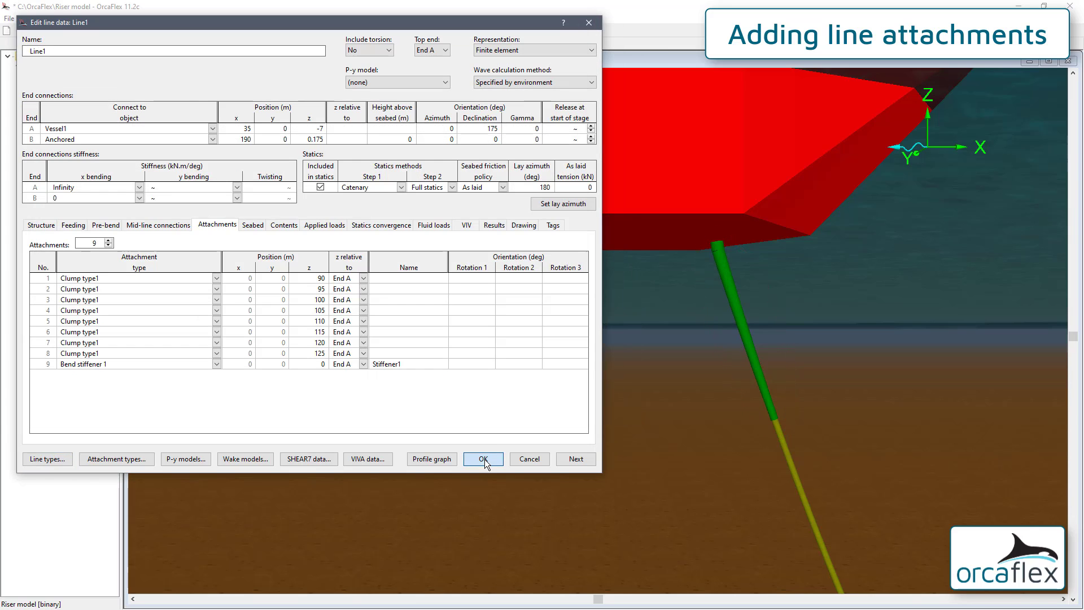
{"action": "left_click", "coordinate": [485, 522]}
- Make a wire frame close-up of the riser's top end relative to Vessel1
{"action": "key", "text": "ctrl+t"}
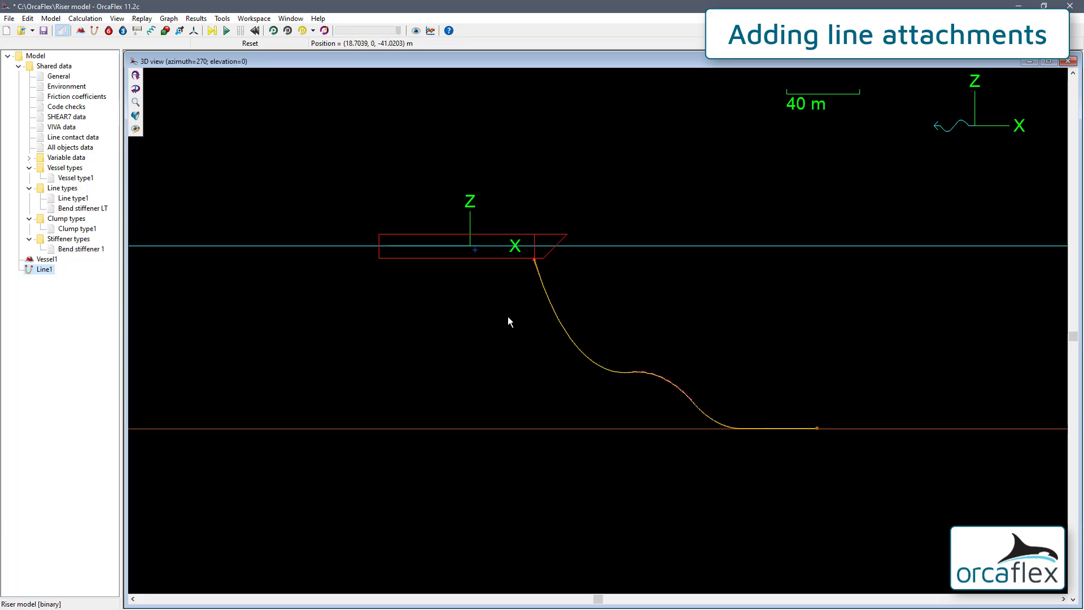
{"action": "left_click_drag", "start_coordinate": [526, 254], "coordinate": [554, 283], "text": "alt"}
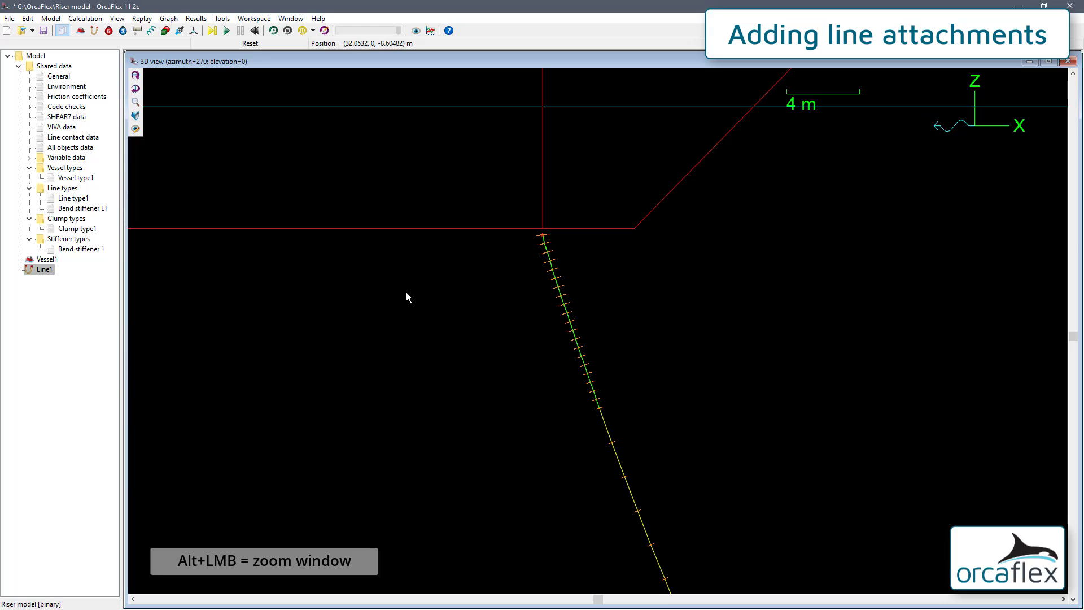
{"action": "key", "text": "ctrl+w"}
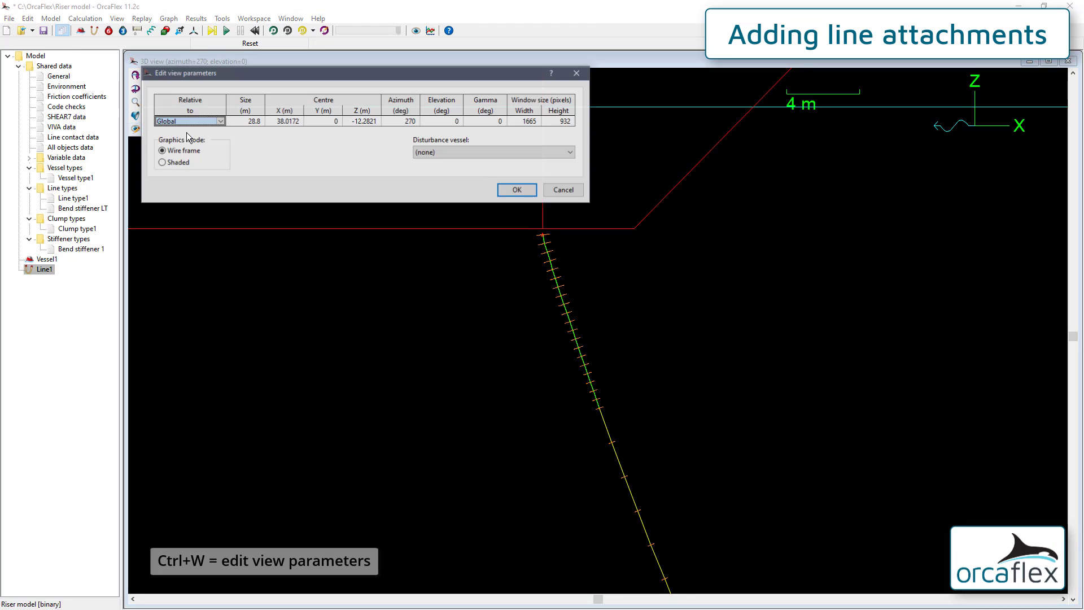
{"action": "left_click", "coordinate": [219, 122]}
{"action": "left_click", "coordinate": [213, 132]}
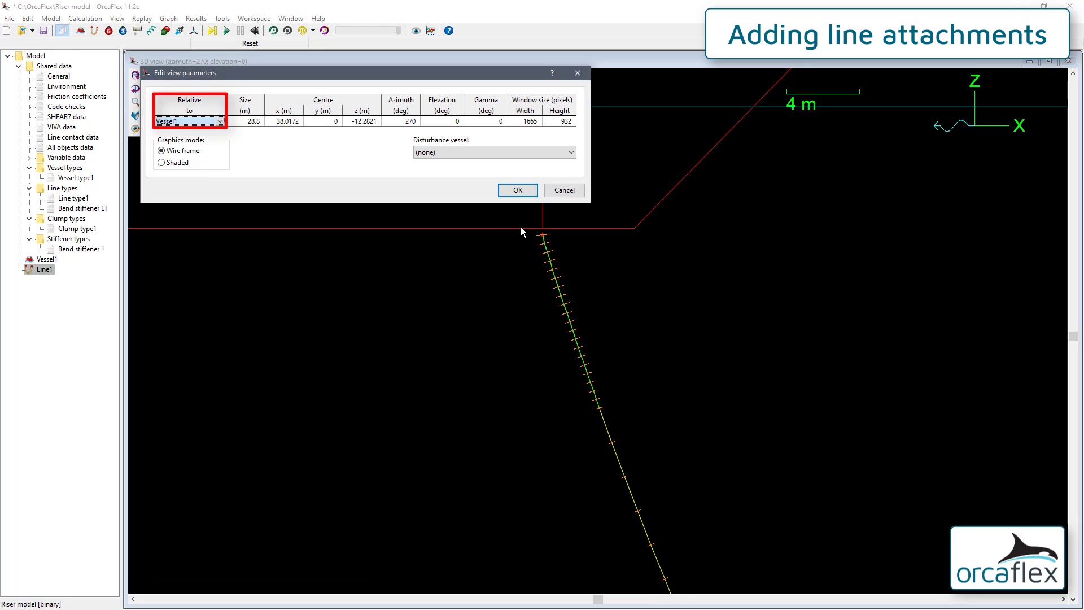
{"action": "left_click", "coordinate": [516, 187]}
- Run the dynamic simulation and replay the riser's motion at the bend stiffener
{"action": "key", "text": "F10"}
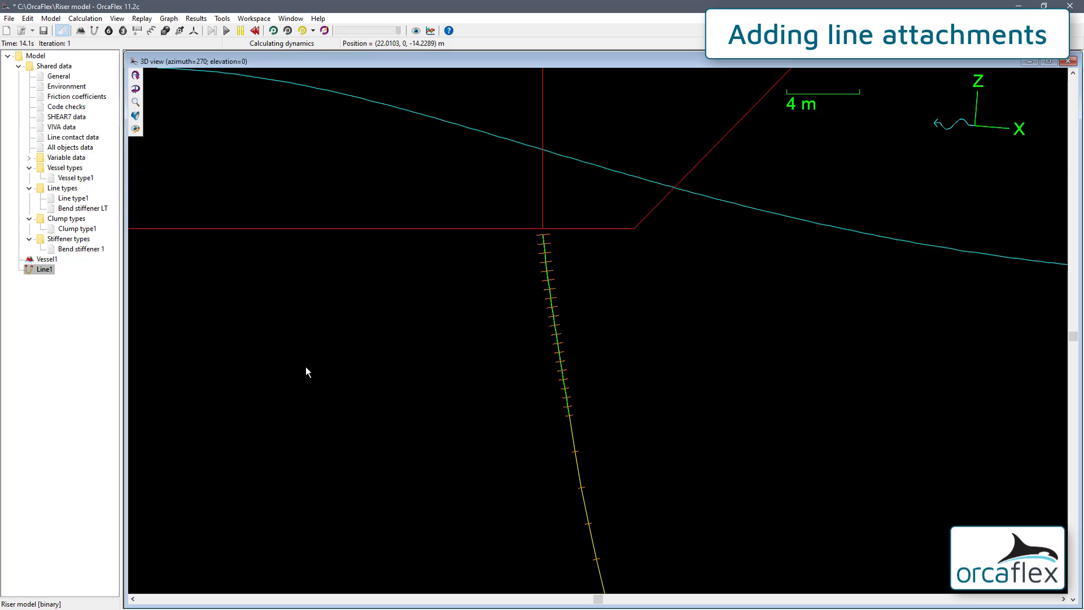
{"action": "key", "text": "ctrl+r"}
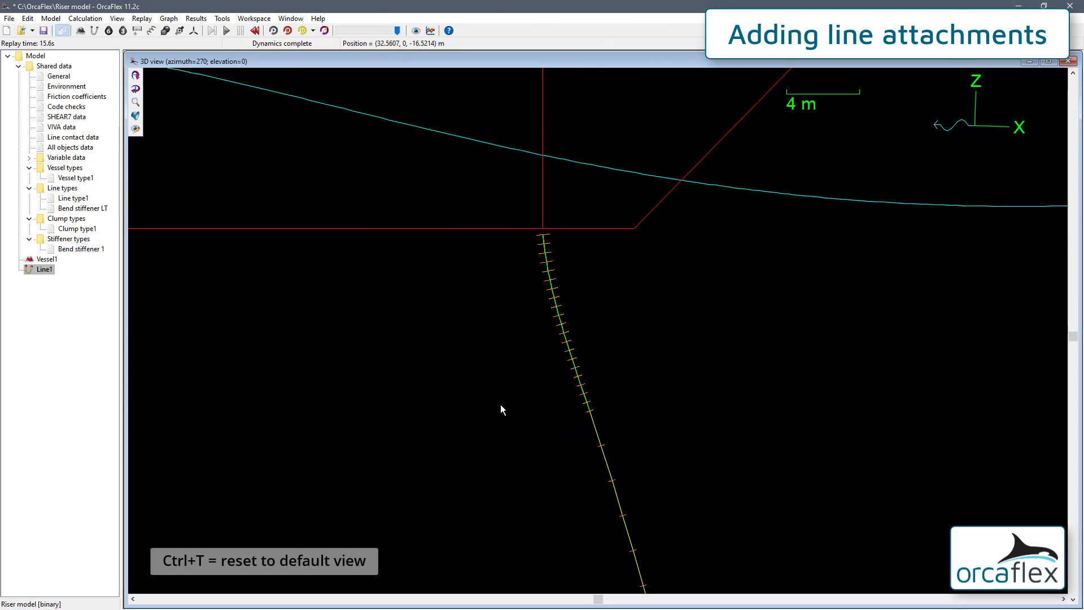
{"action": "key", "text": "ctrl+t"}
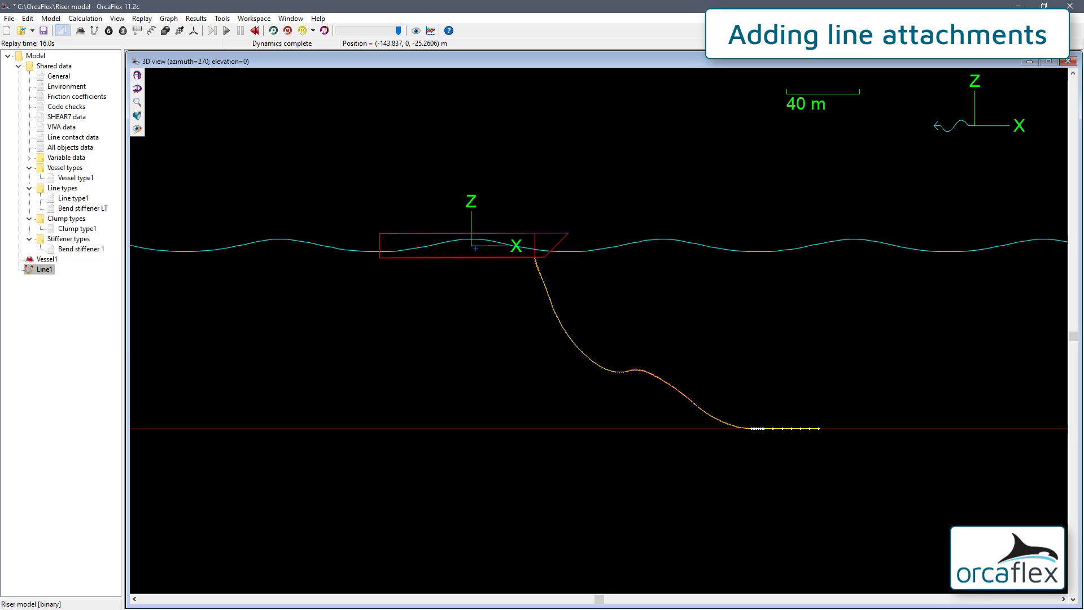
- Open the properties report for Line1 and examine the detailed properties of Stiffener1
{"action": "right_click", "coordinate": [37, 273]}
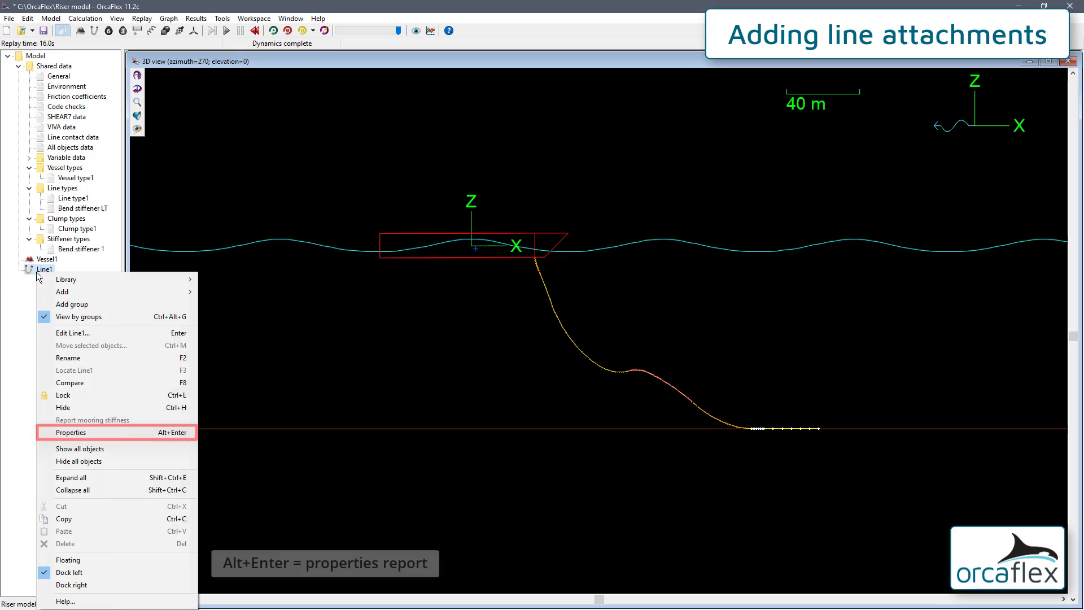
{"action": "left_click", "coordinate": [104, 430]}
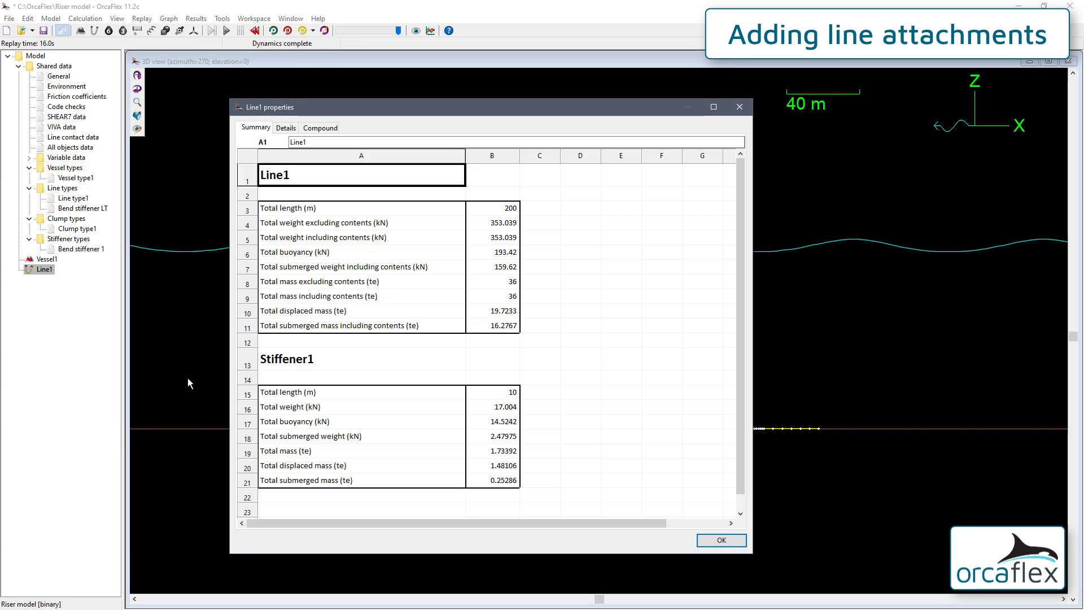
{"action": "left_click", "coordinate": [286, 127]}
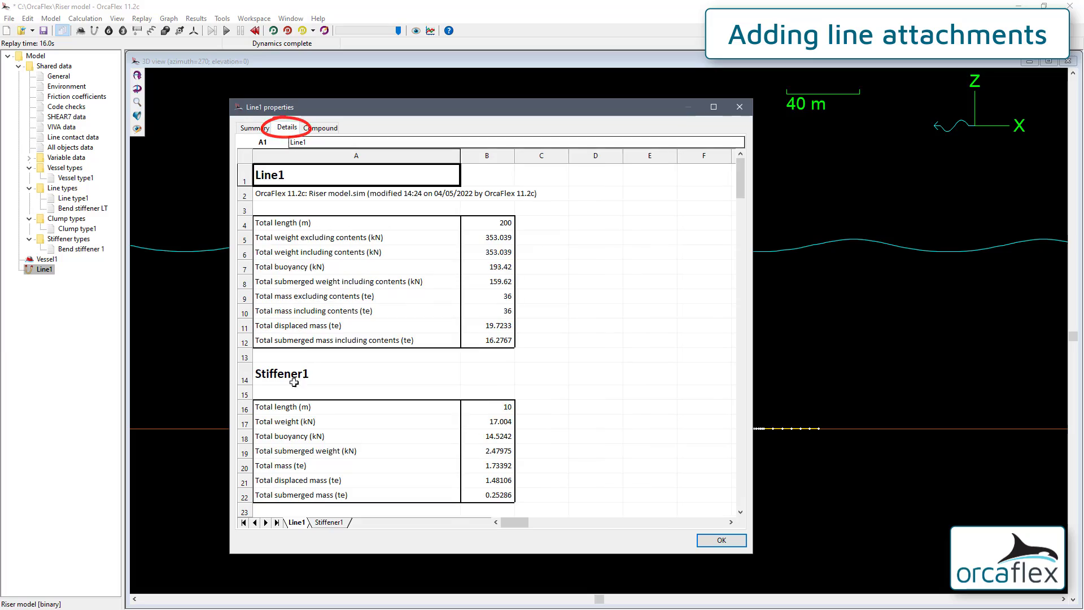
{"action": "left_click", "coordinate": [329, 522]}
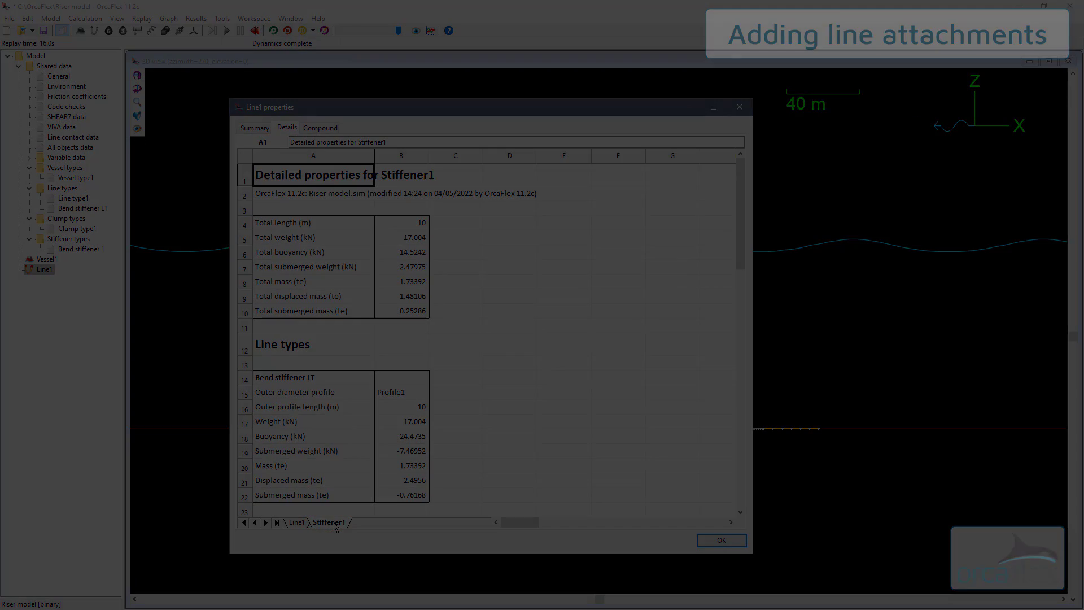